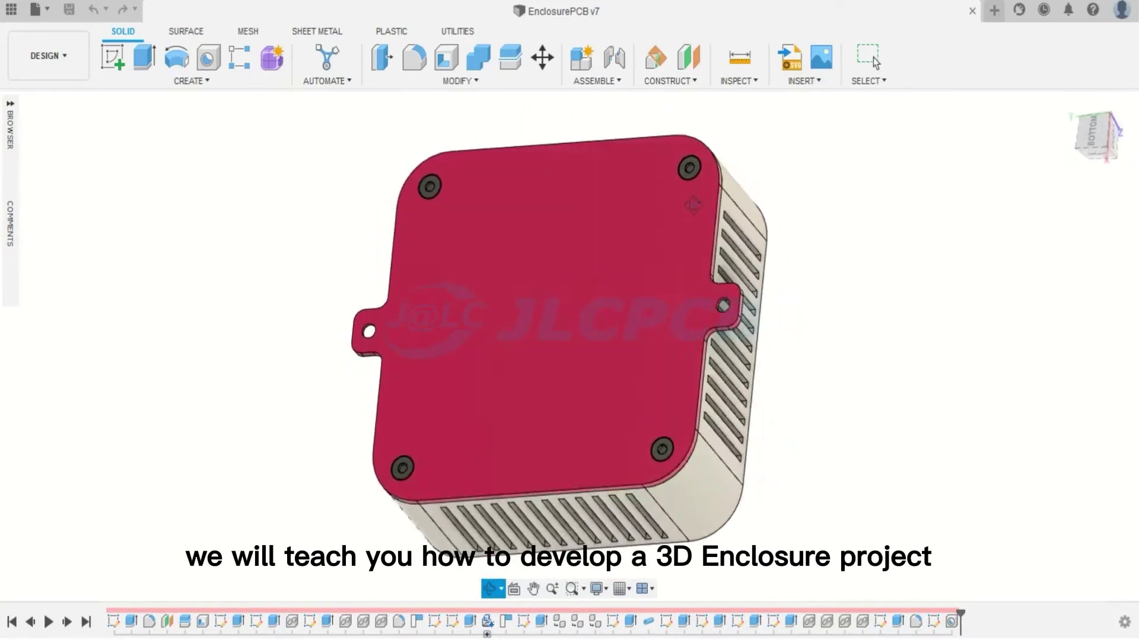
Orbit the vented enclosure through tilted and near-top views to show every side.
shift+middle_drag(741, 203, 774, 321)
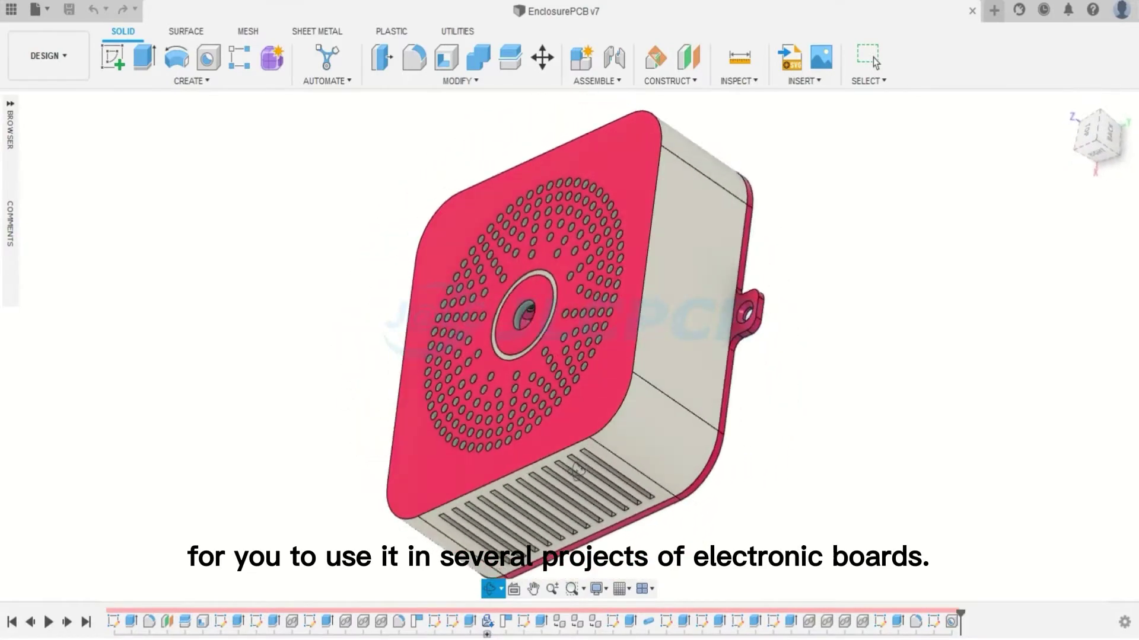
shift+middle_drag(620, 471, 718, 452)
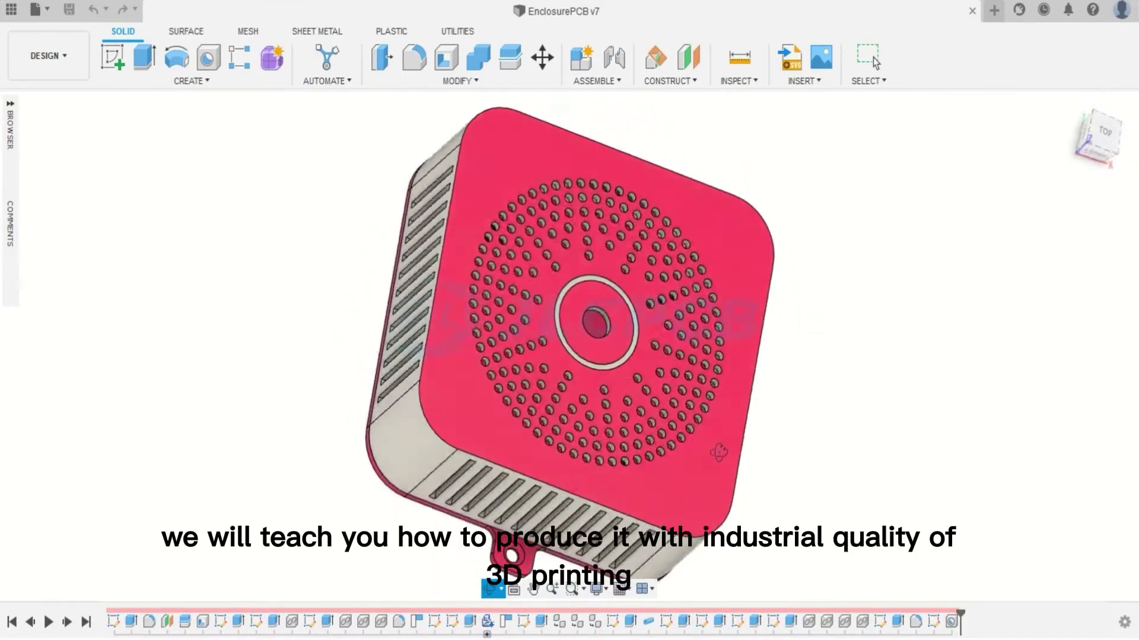
shift+middle_drag(608, 367, 587, 144)
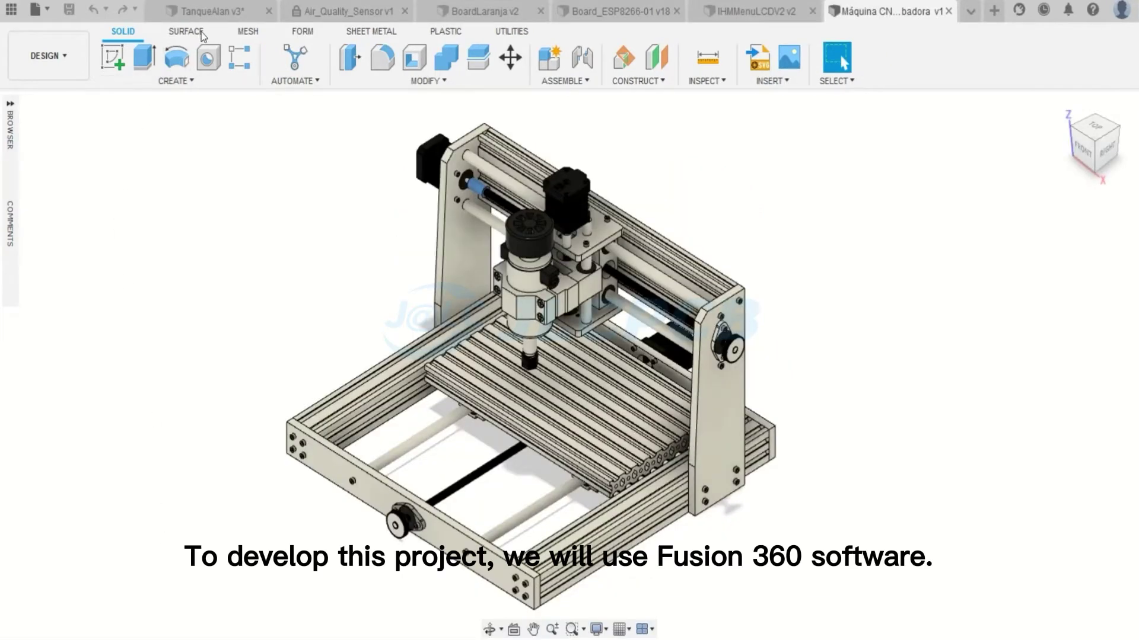
Browse the Surface, Mesh, Form, Sheet Metal, Plastic and Utilities toolbars, then return to Solid.
click(187, 31)
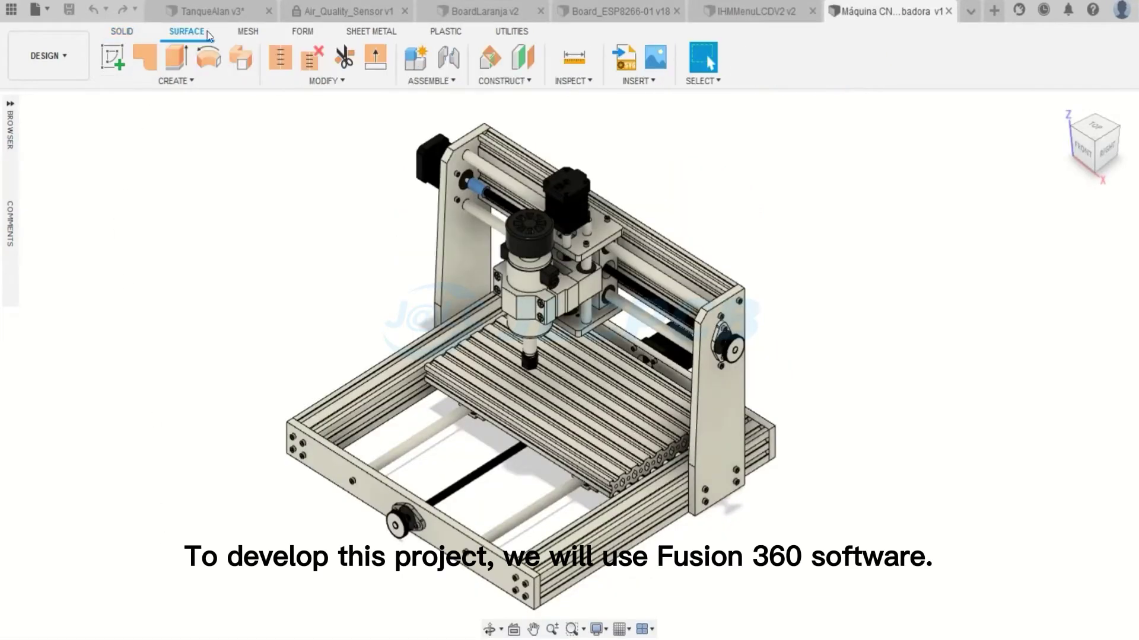
click(247, 31)
click(302, 32)
click(371, 31)
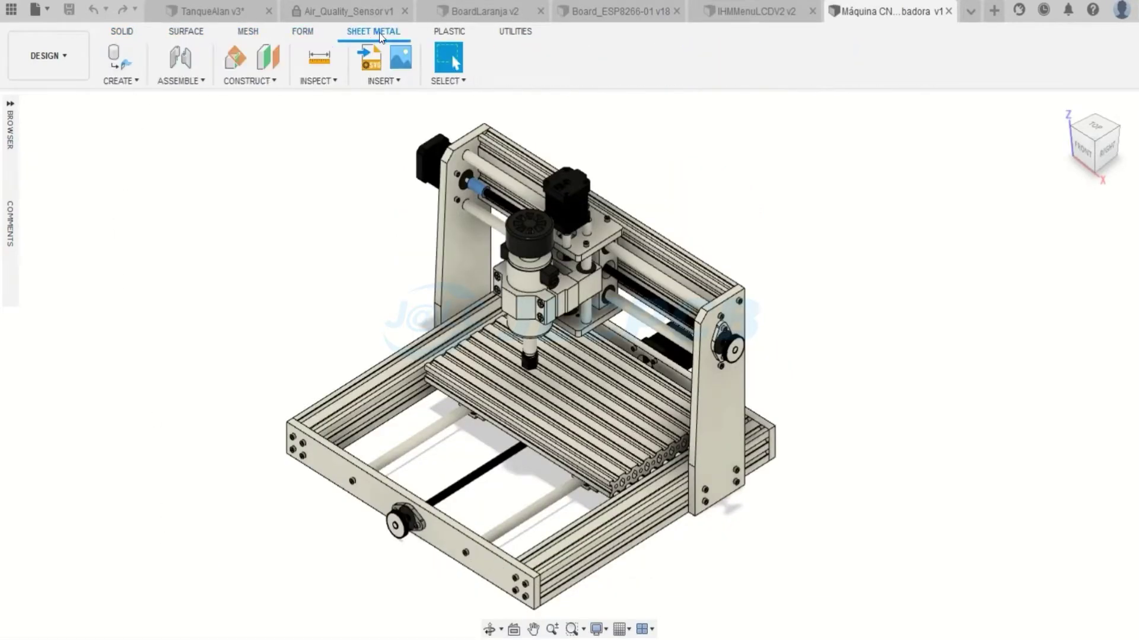
click(437, 31)
click(511, 33)
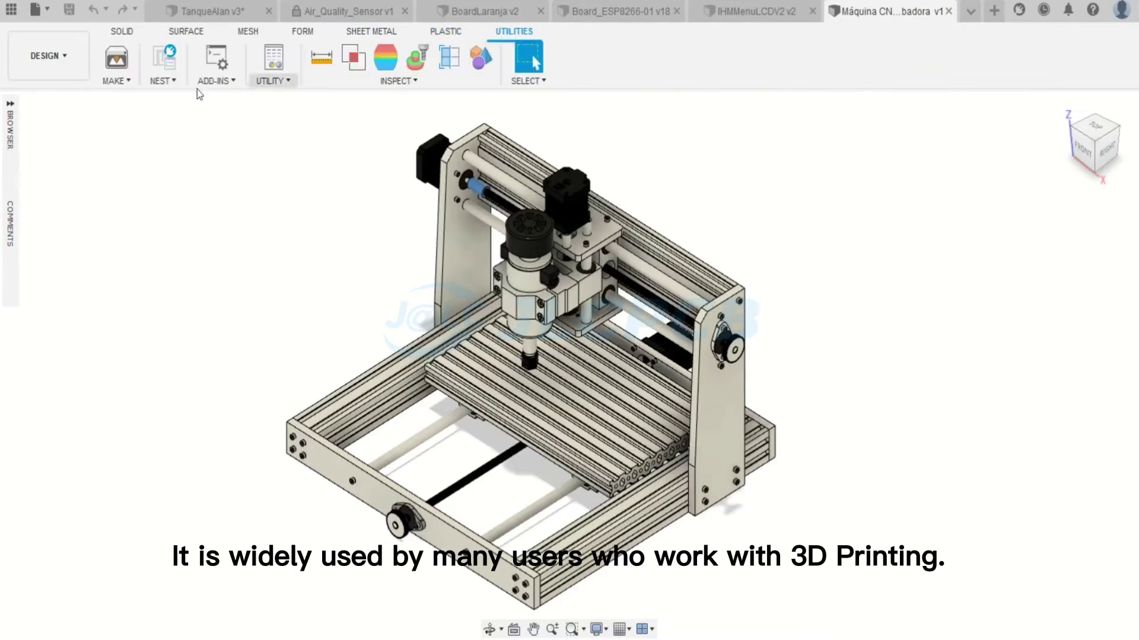
click(123, 31)
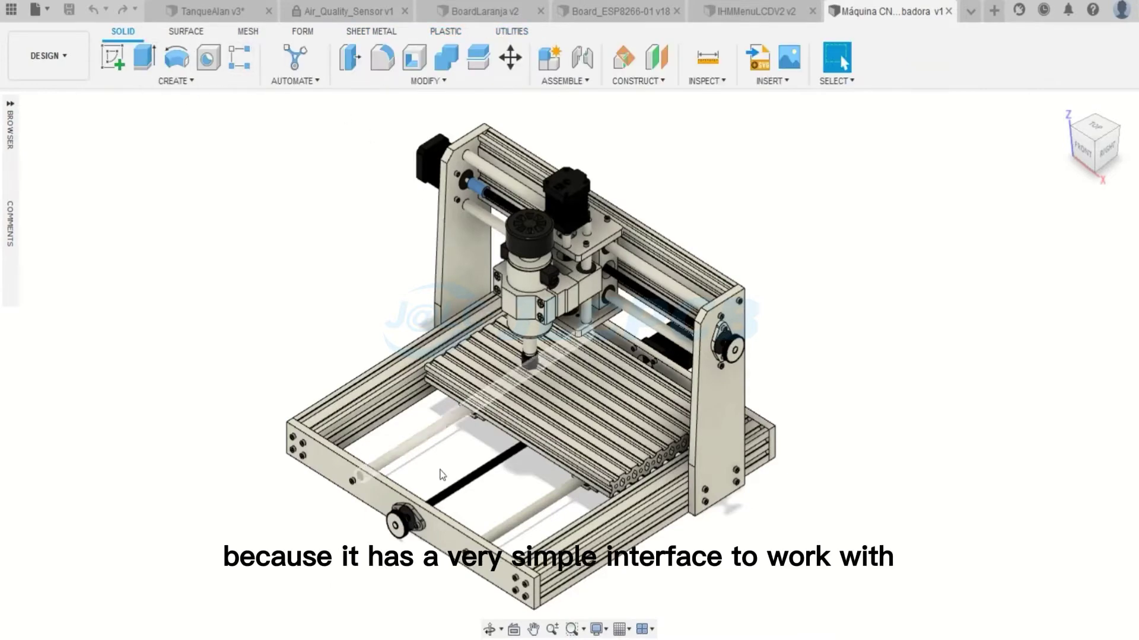
Orbit the CNC machine, vise and tank models in turn with Constrained Orbit.
click(489, 629)
drag(520, 429, 542, 418)
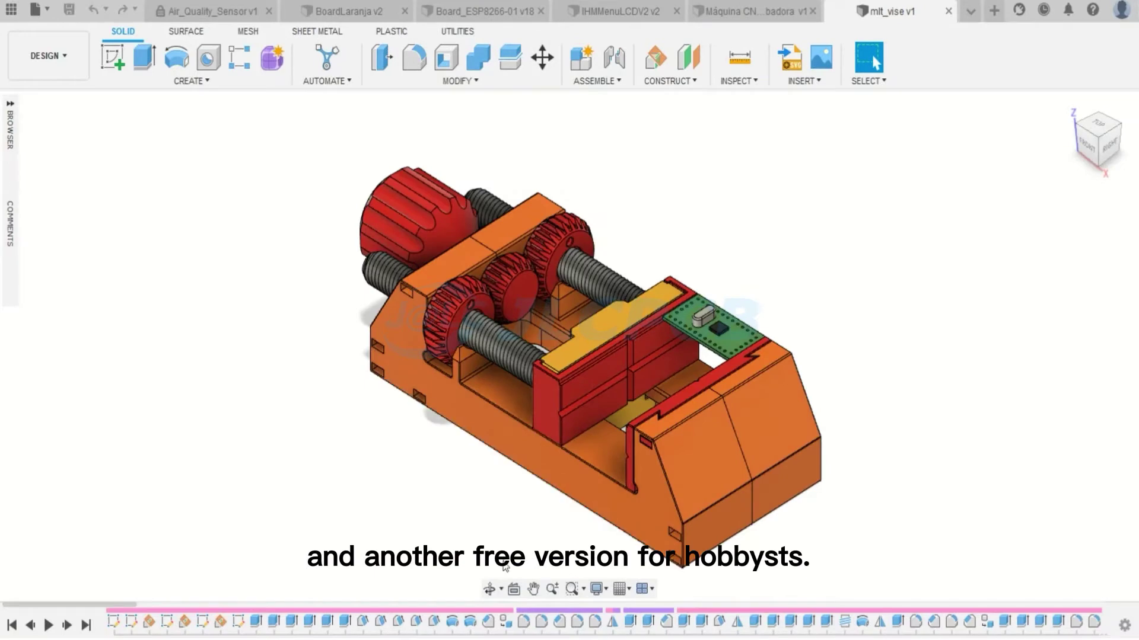
click(489, 589)
drag(557, 463, 475, 297)
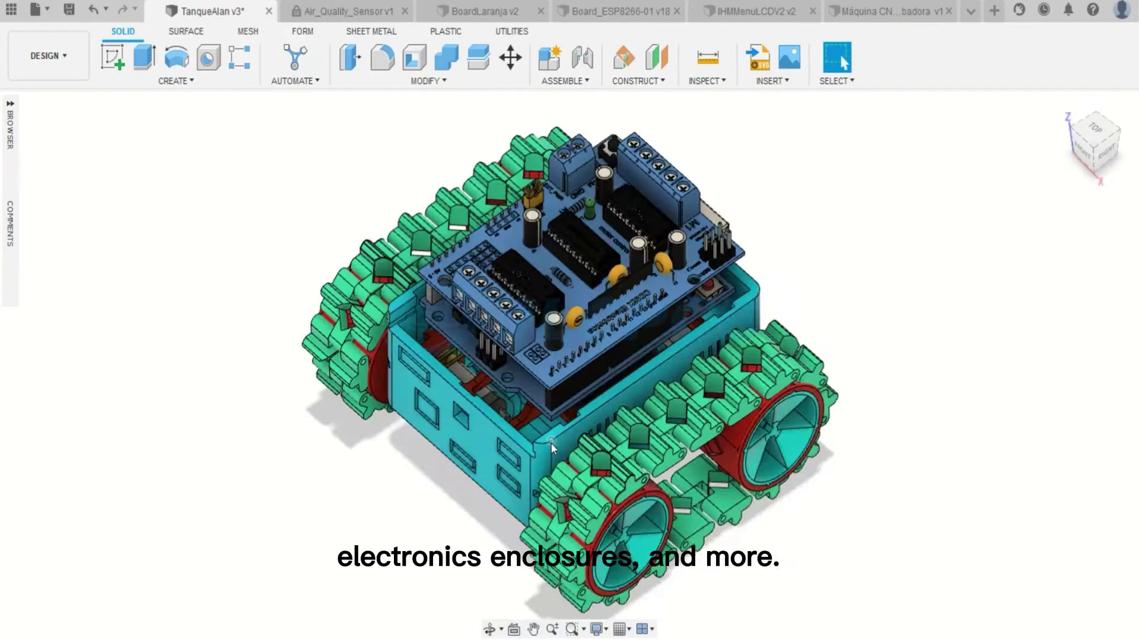
click(492, 623)
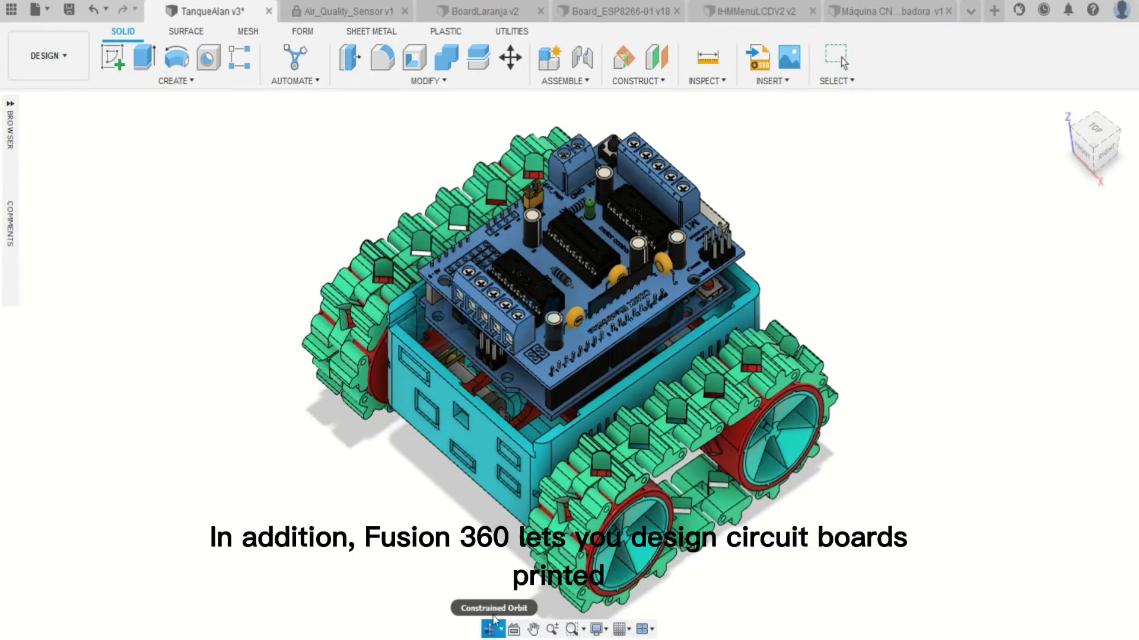
drag(653, 460, 548, 464)
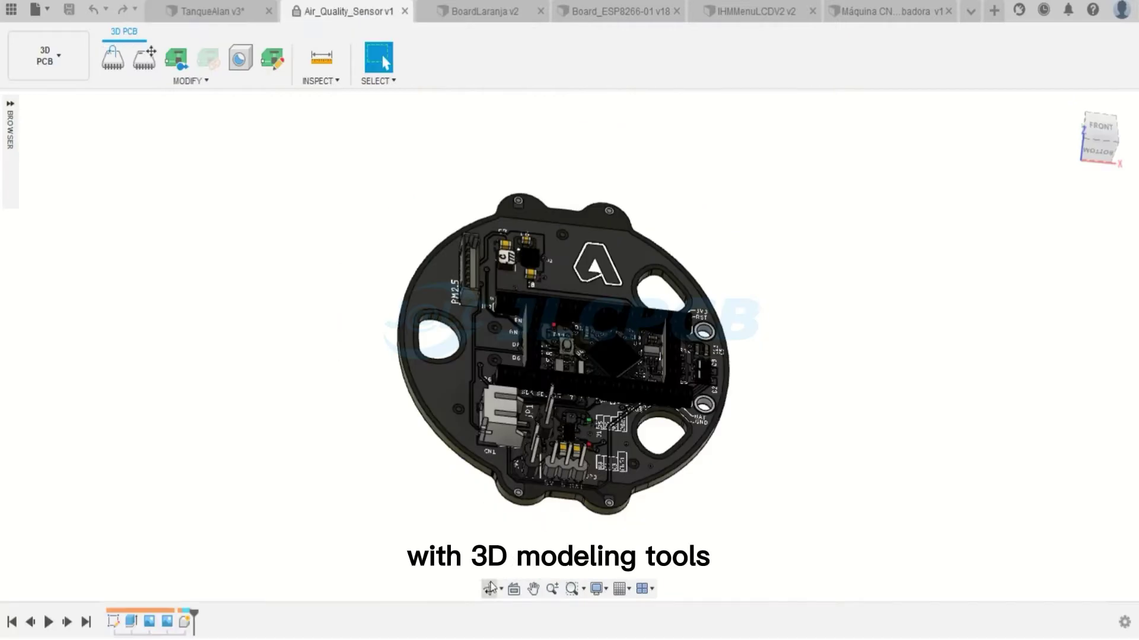
Orbit the Air_Quality_Sensor, BoardLaranja and relay boards in turn to view their undersides.
click(489, 589)
drag(533, 462, 540, 356)
drag(599, 314, 686, 208)
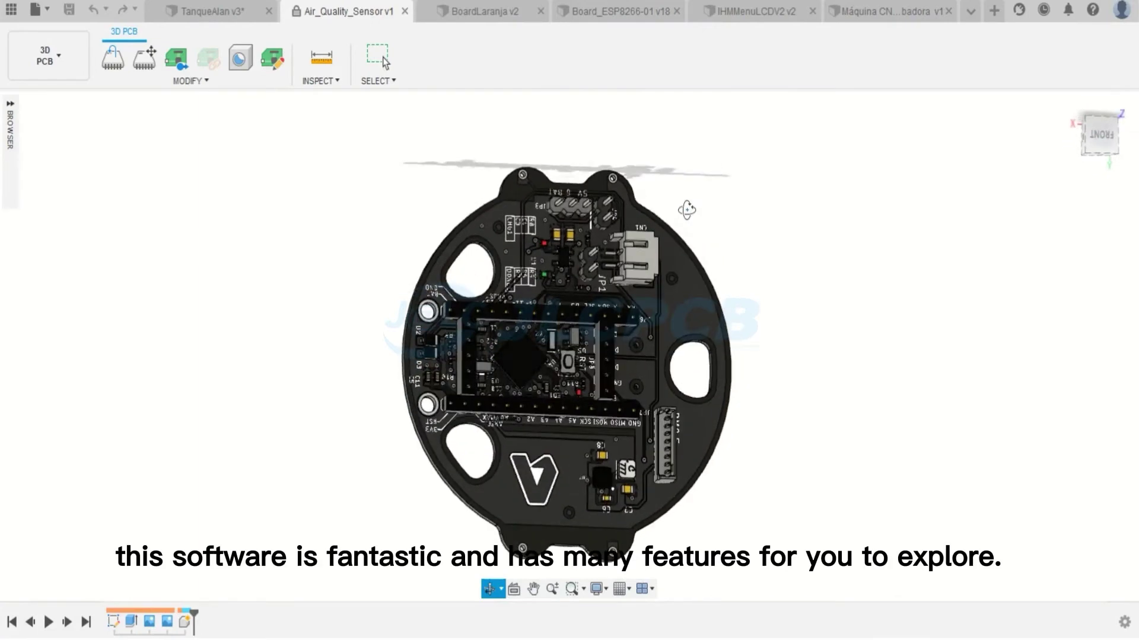
click(485, 11)
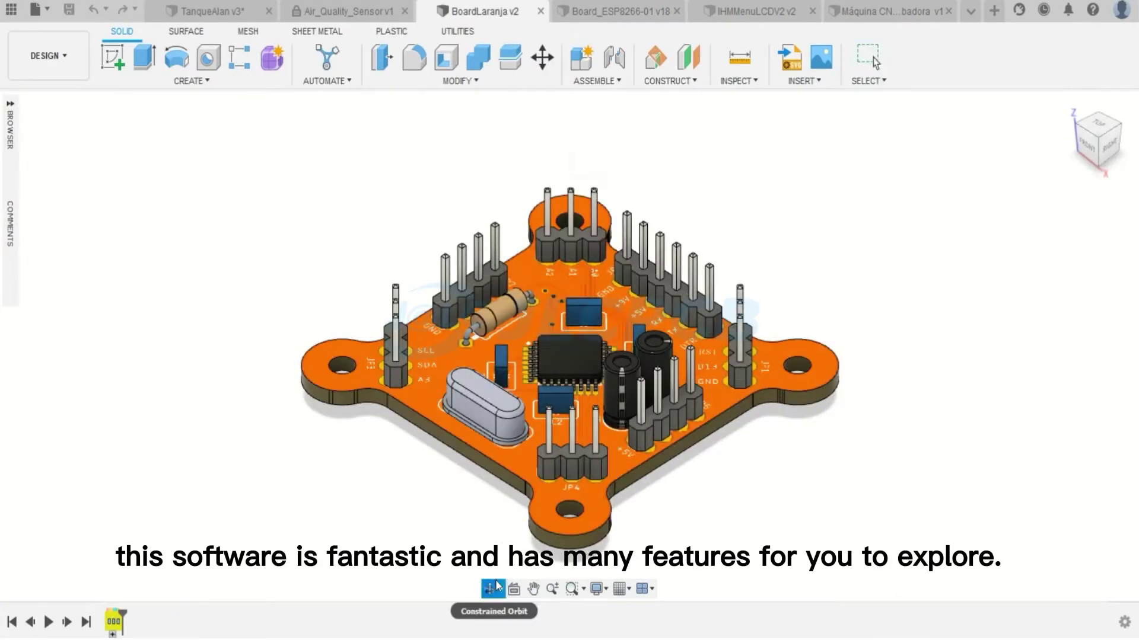
click(492, 588)
drag(639, 285, 507, 474)
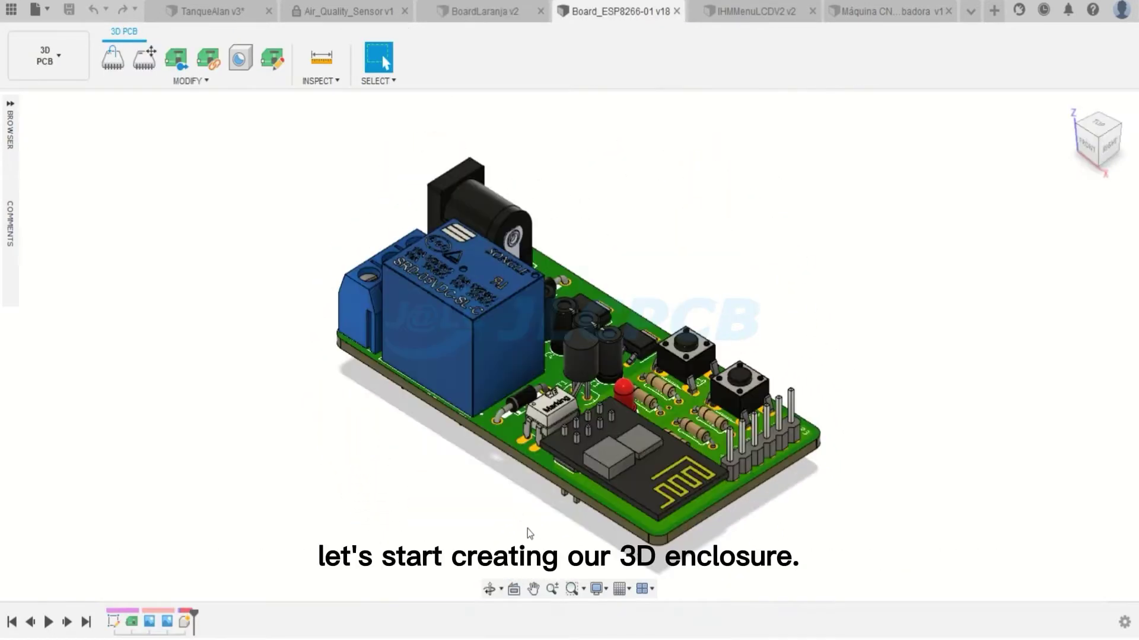
click(490, 589)
drag(569, 296, 569, 391)
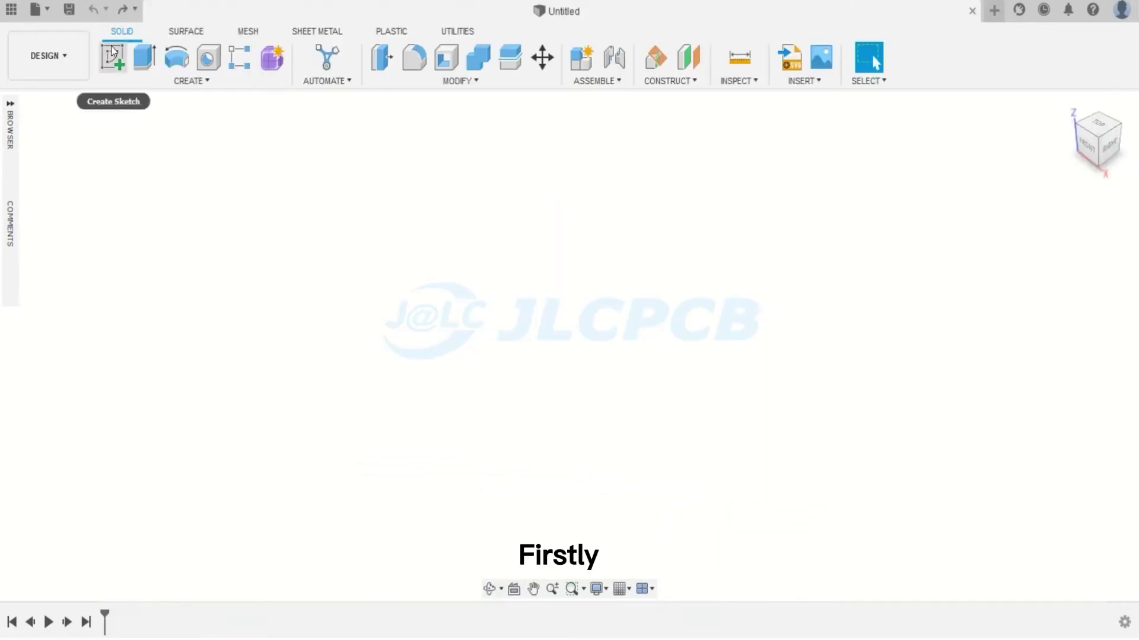
Sketch an 80 × 80 mm centre rectangle at the origin on the XY plane and finish the sketch.
click(111, 48)
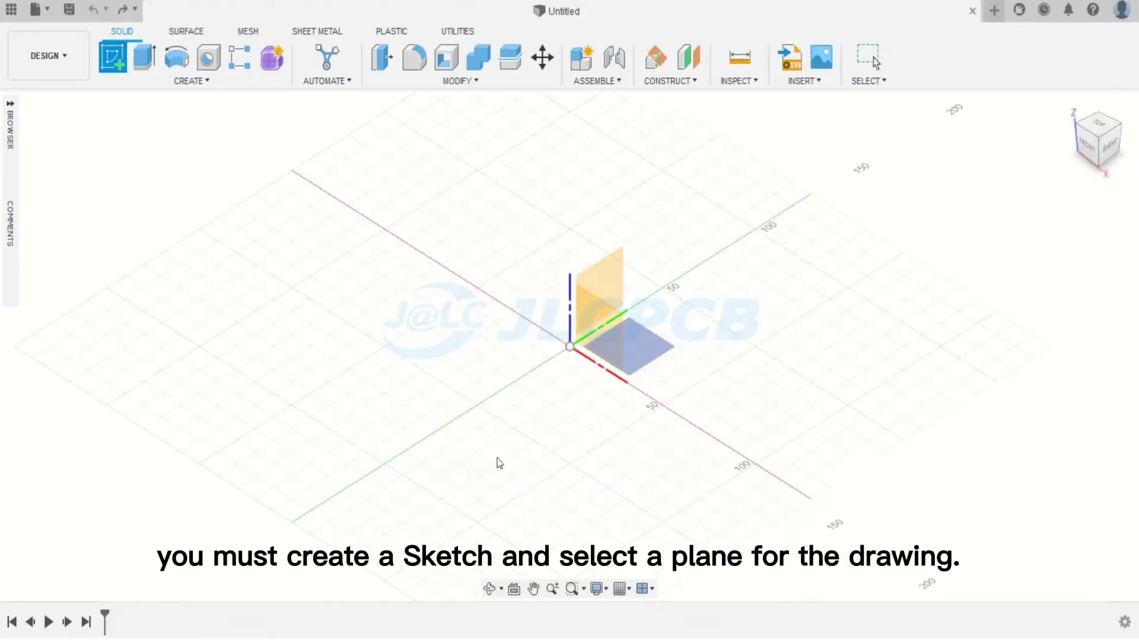
click(631, 341)
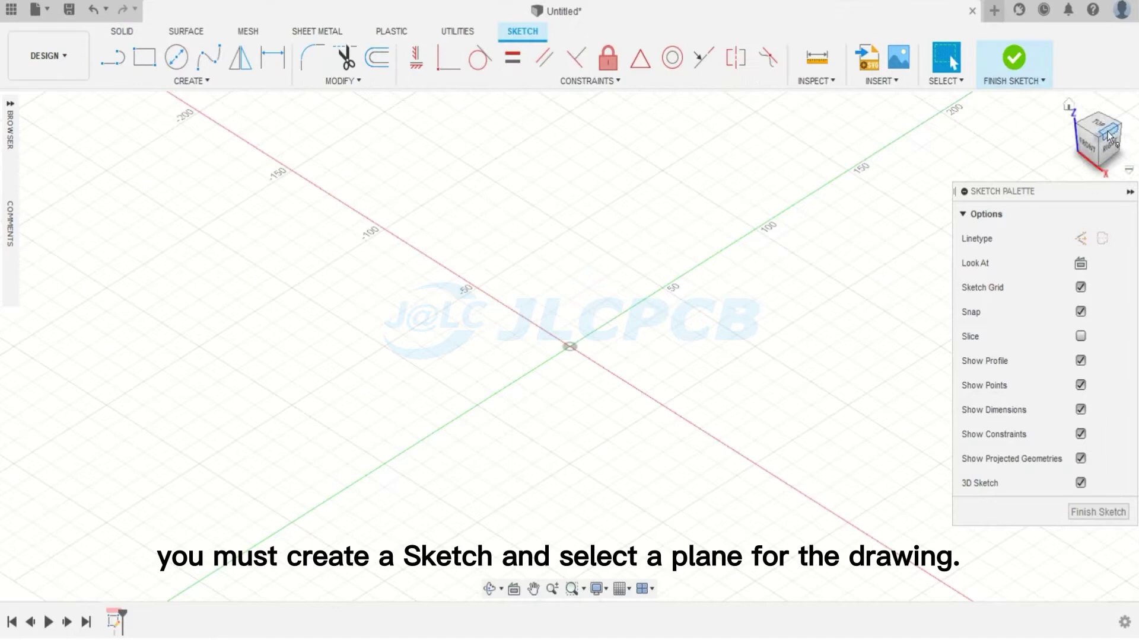
key(r)
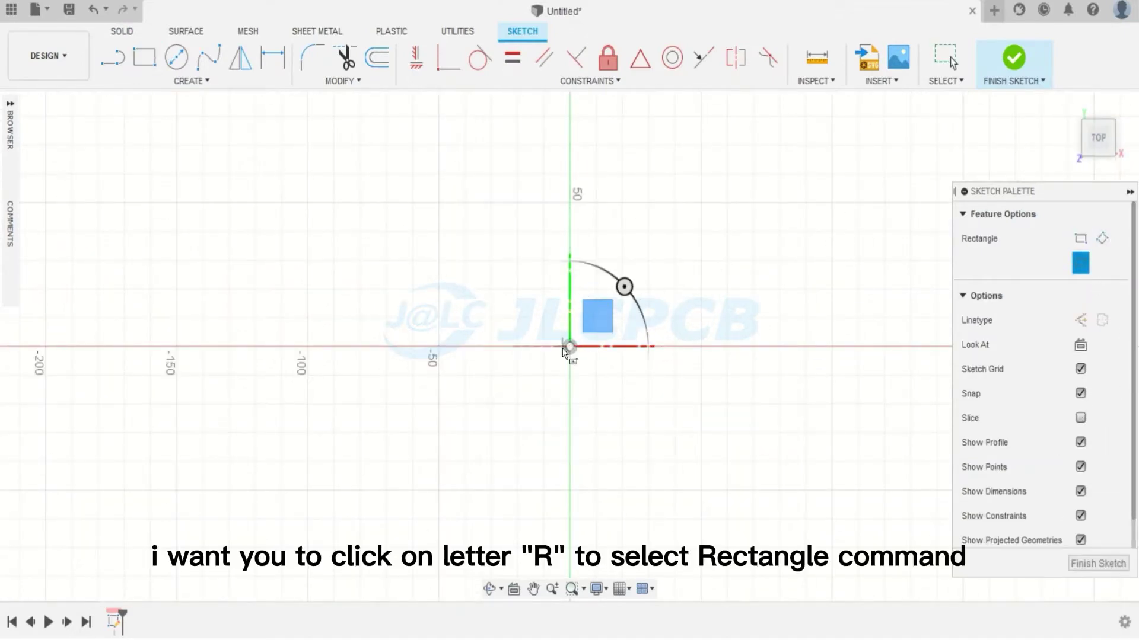
click(570, 349)
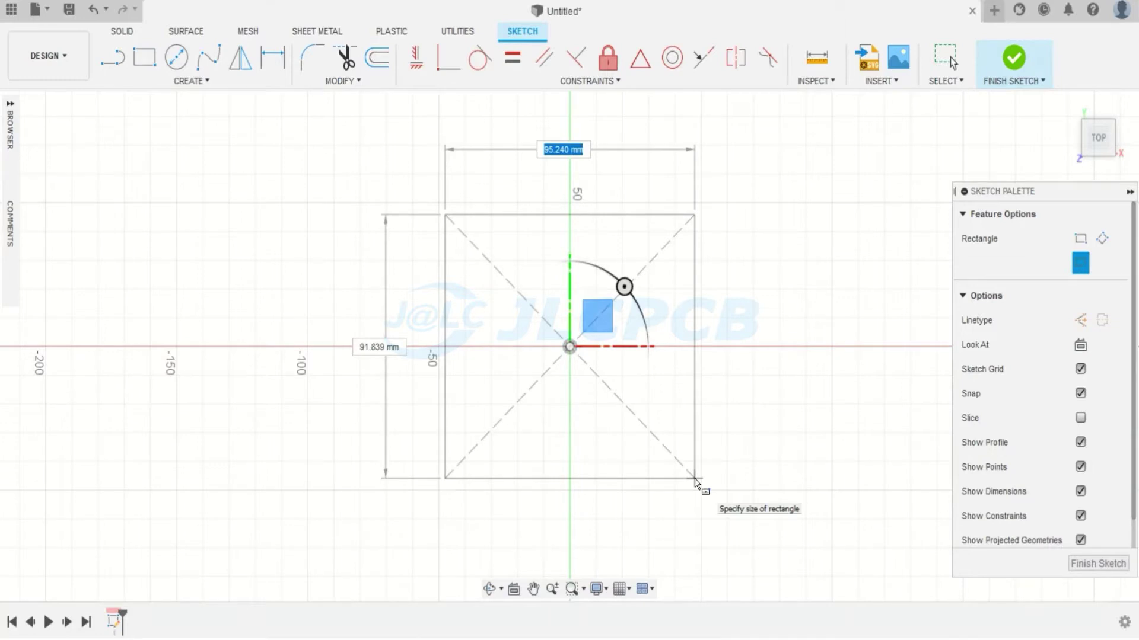
text(80)
key(Tab)
text(80)
key(Return)
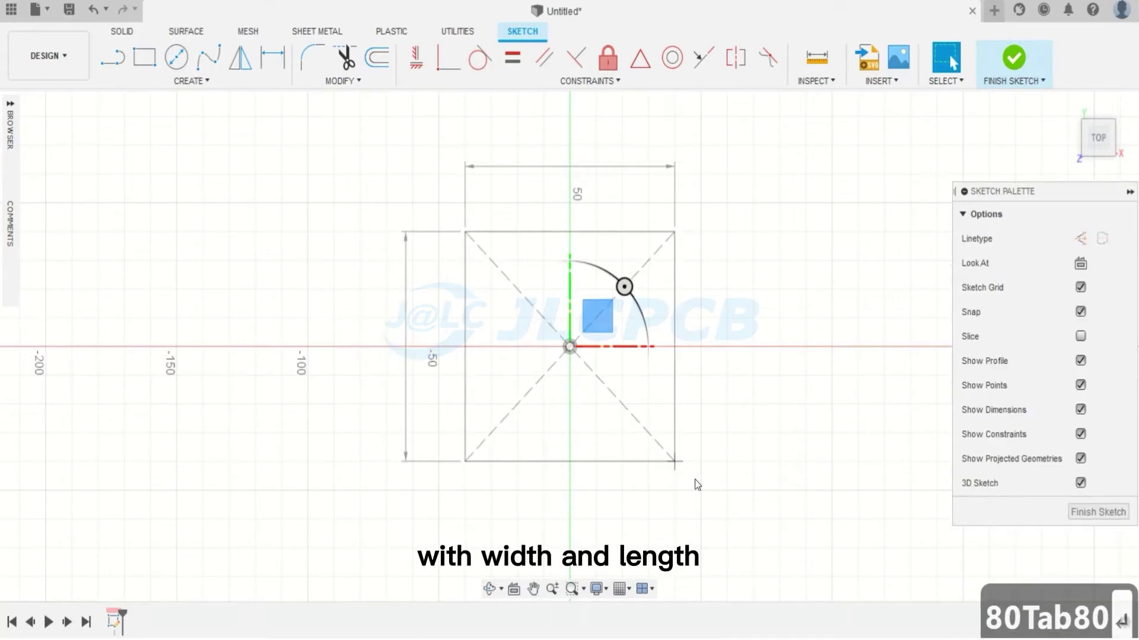
click(1020, 66)
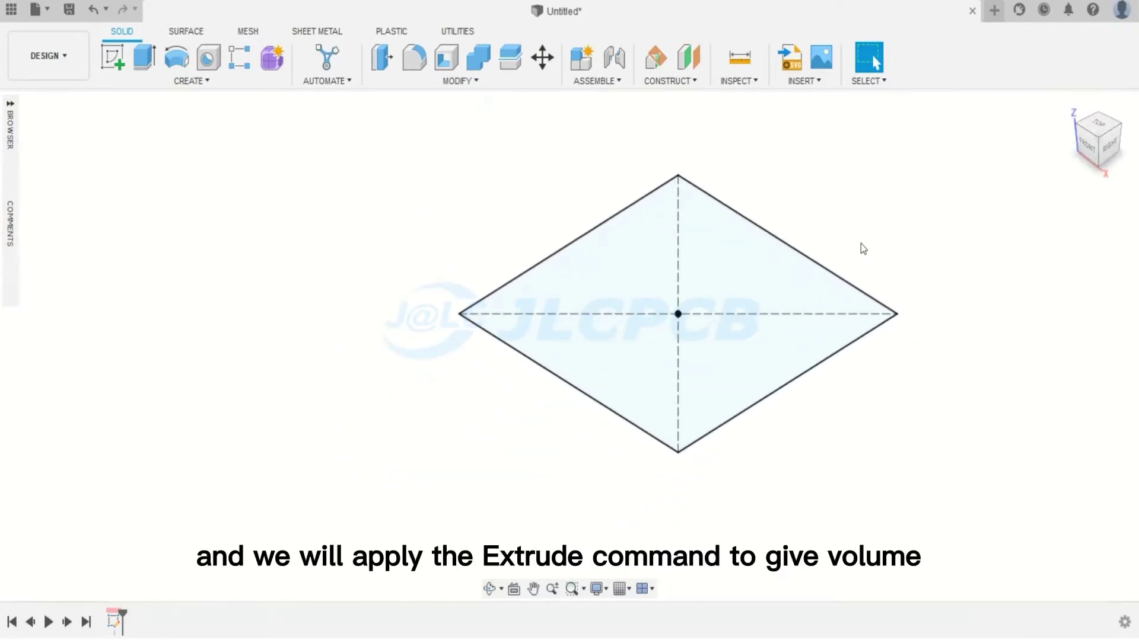
Extrude the square profile 30 mm into a solid box.
key(e)
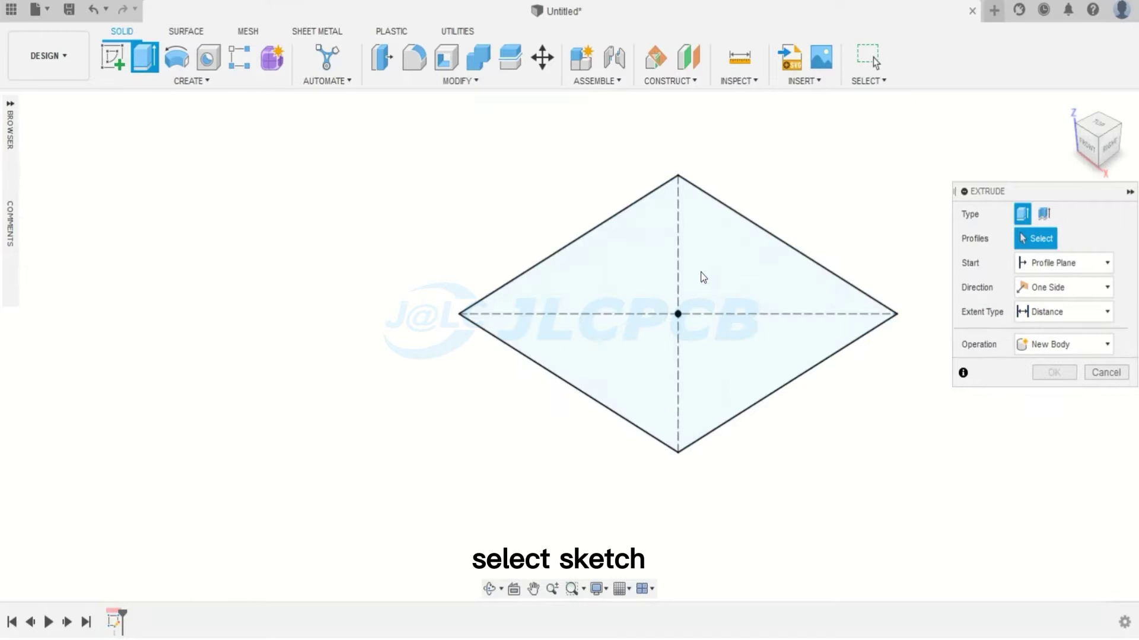
click(698, 277)
drag(679, 301, 684, 255)
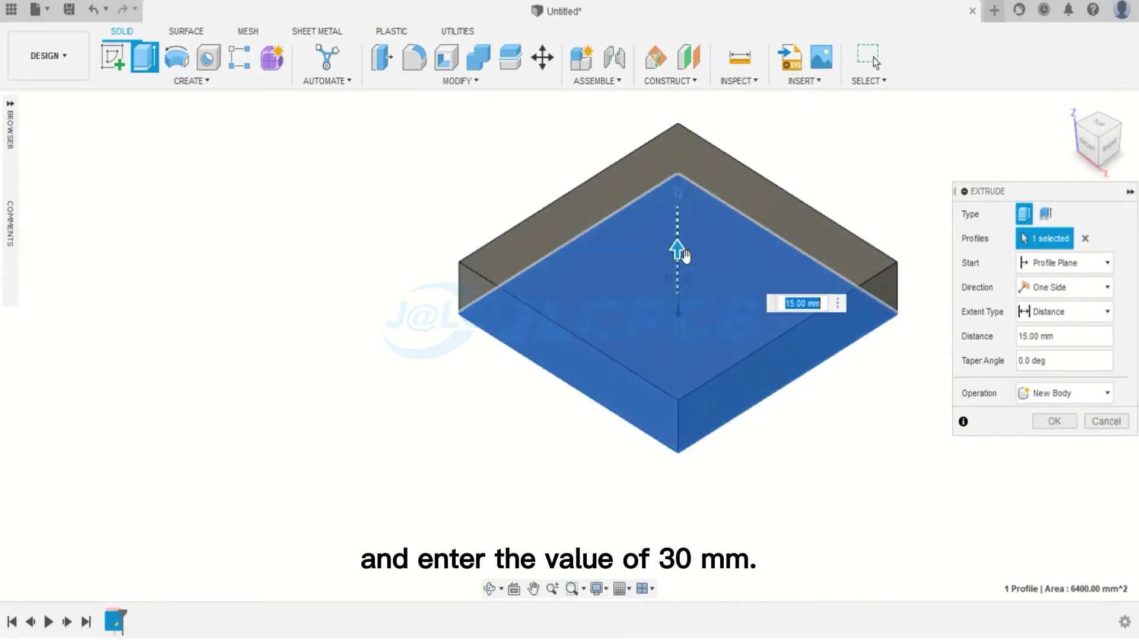
key(Return)
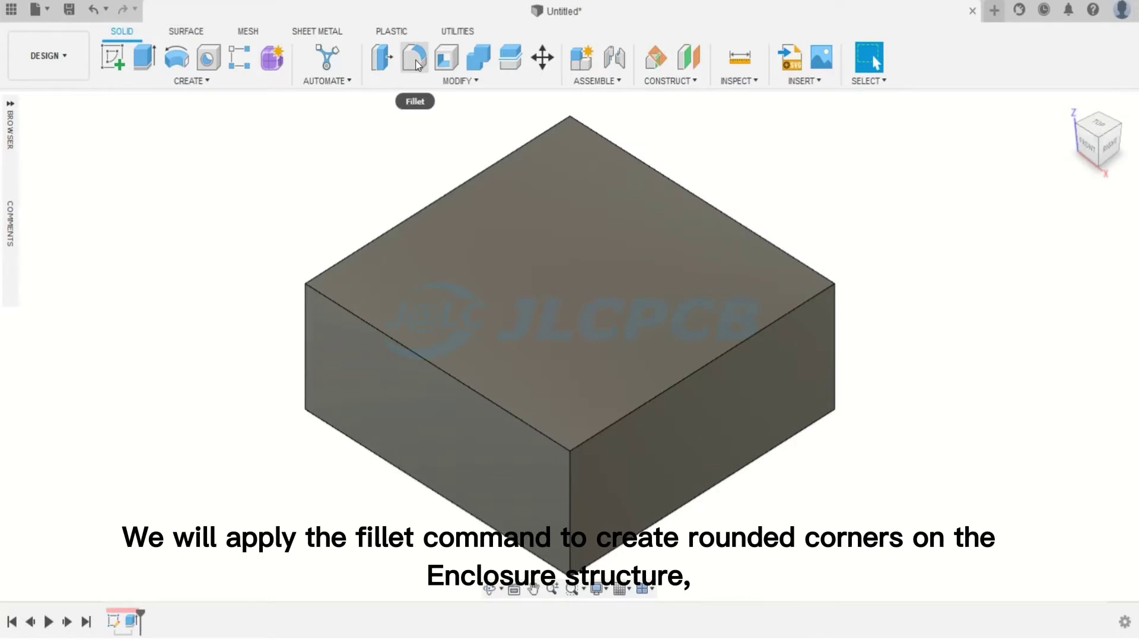
Fillet the box's four vertical edges with a 12 mm radius.
click(415, 60)
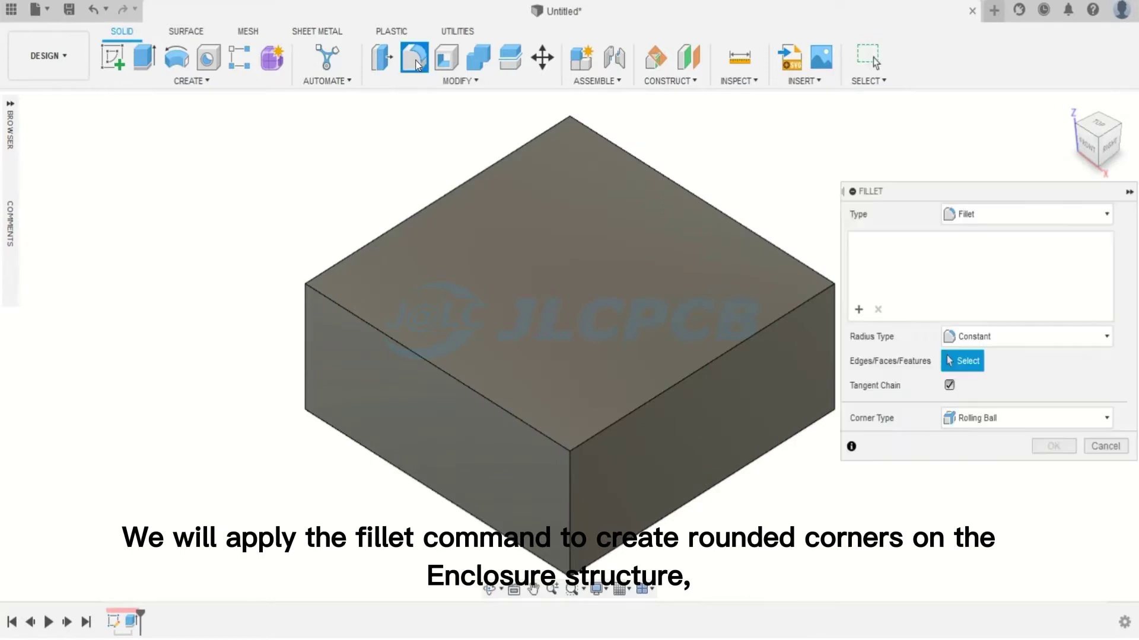
click(572, 488)
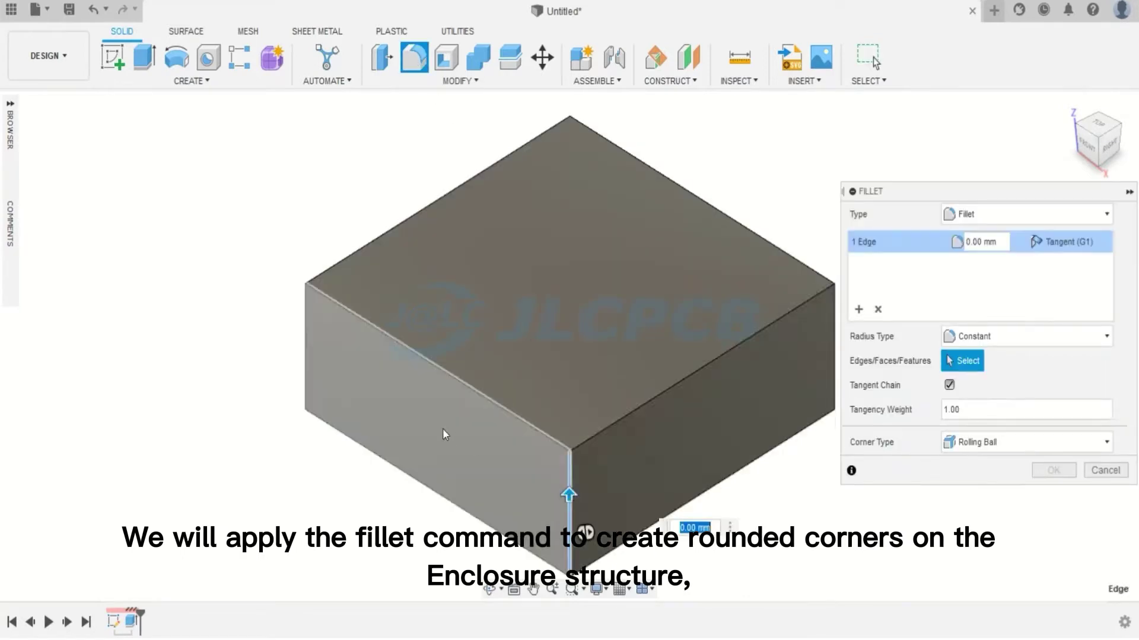
click(307, 339)
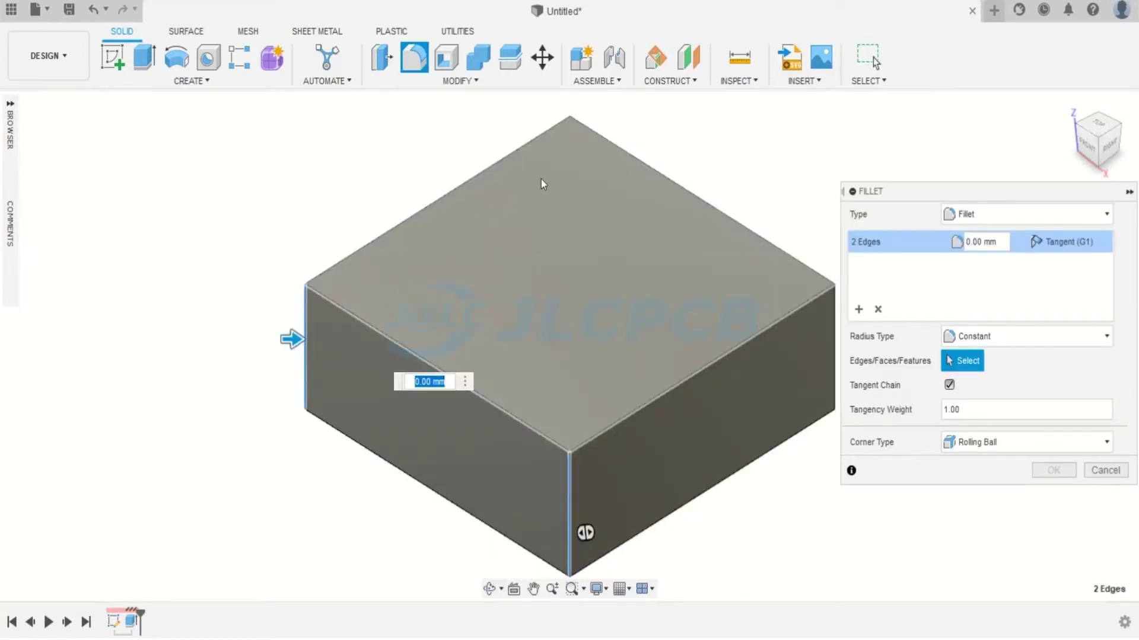
click(568, 142)
scroll(489, 300, down, 2)
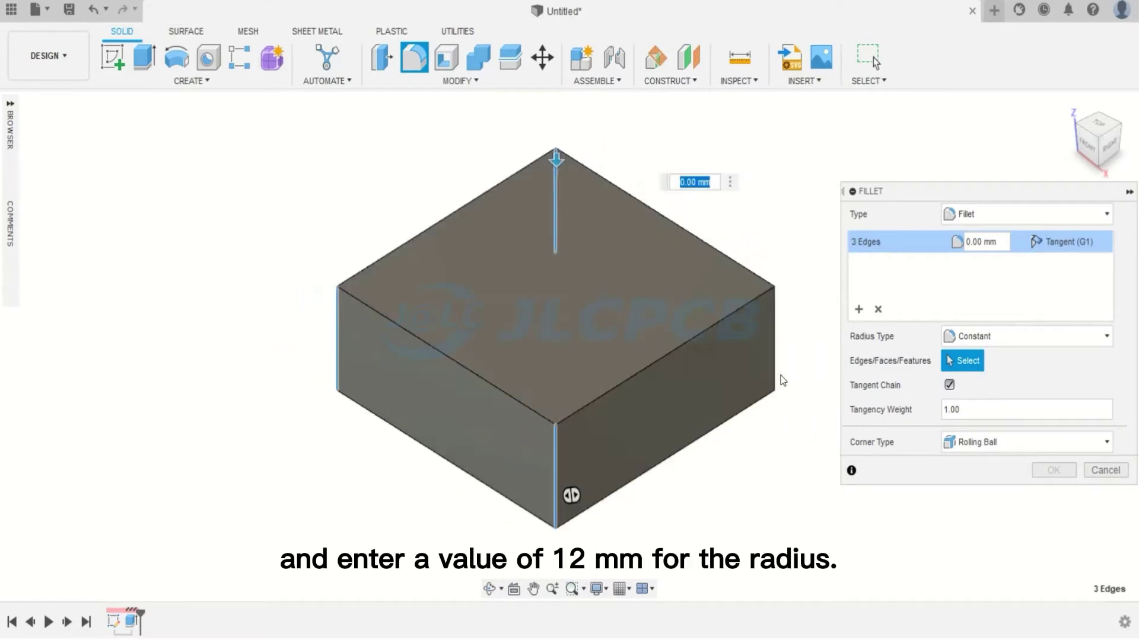
click(773, 348)
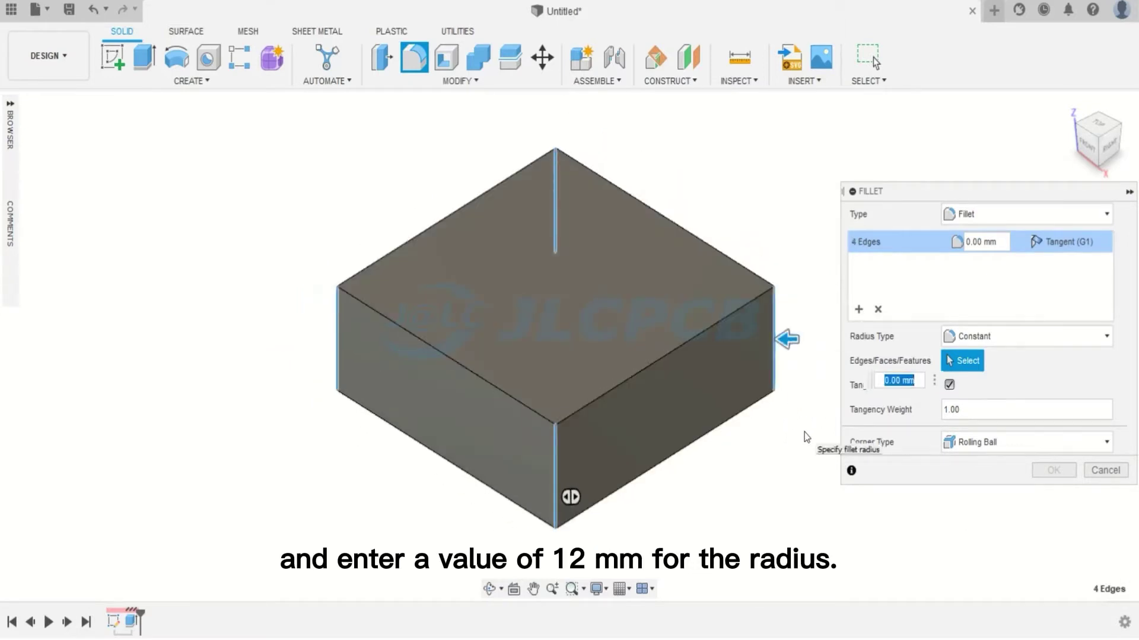
text(12)
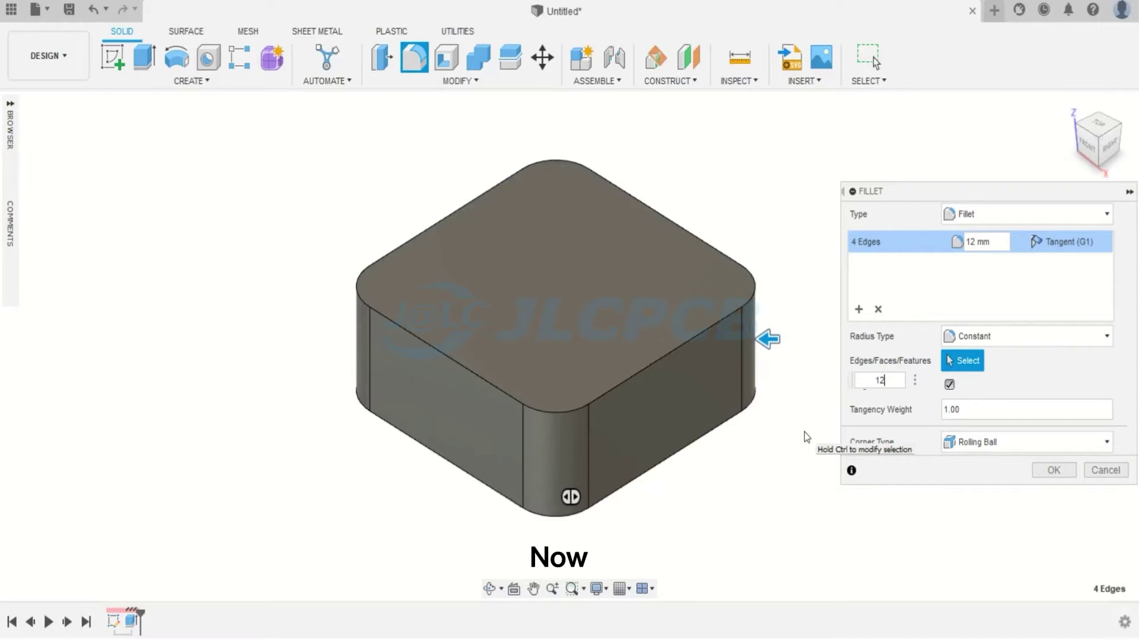
key(Return)
key(F6)
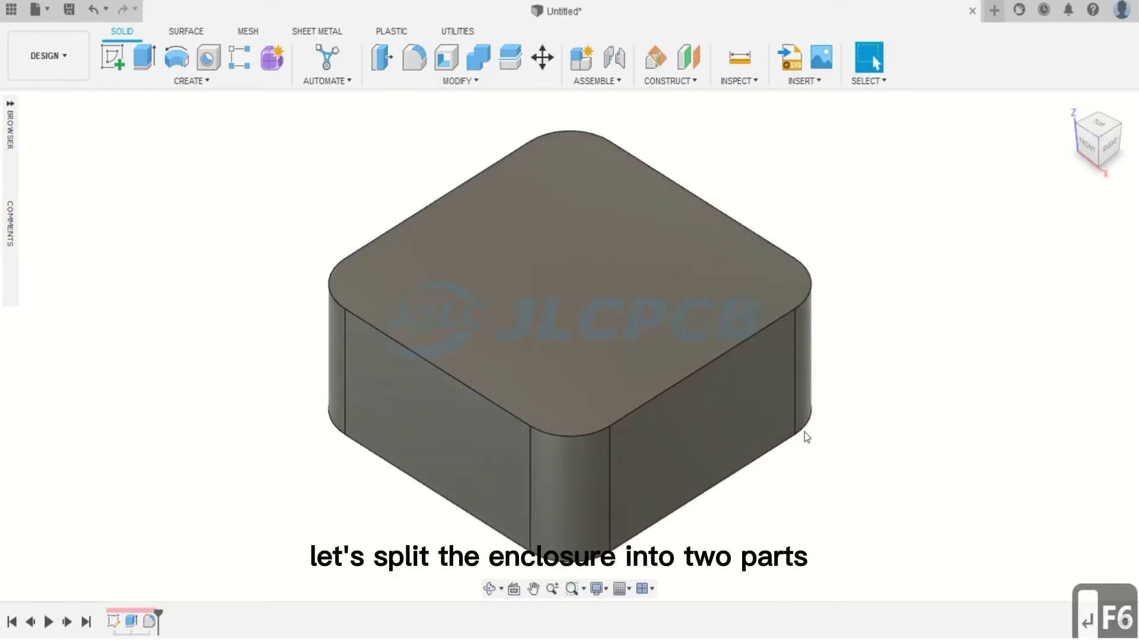
Create an offset construction plane -1.80 mm from the bottom face.
click(1101, 169)
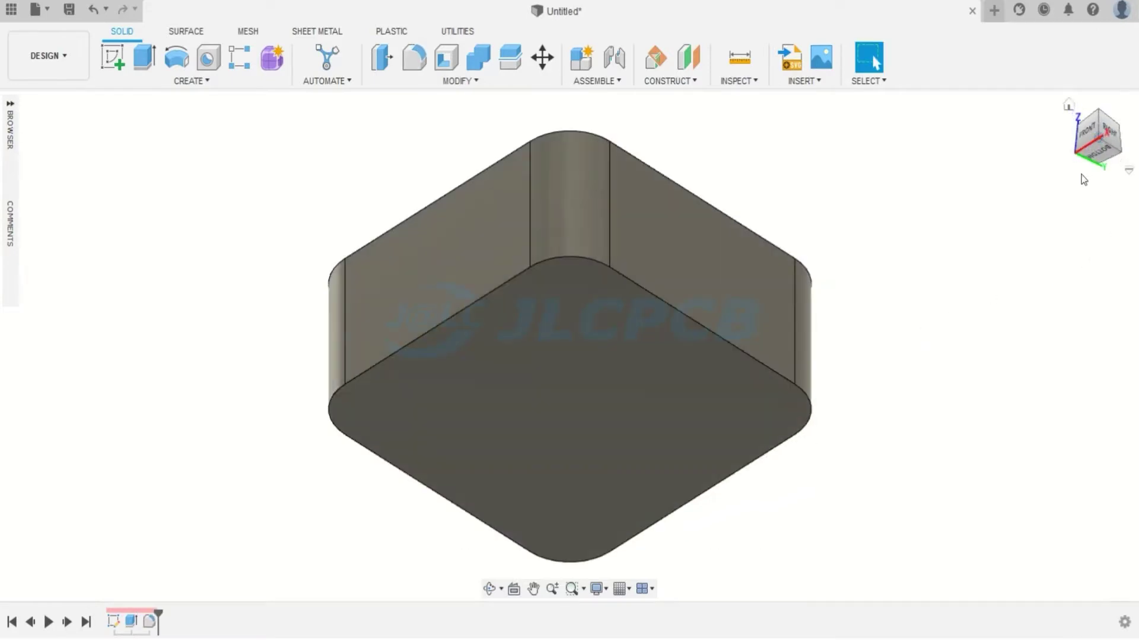
click(688, 57)
click(758, 387)
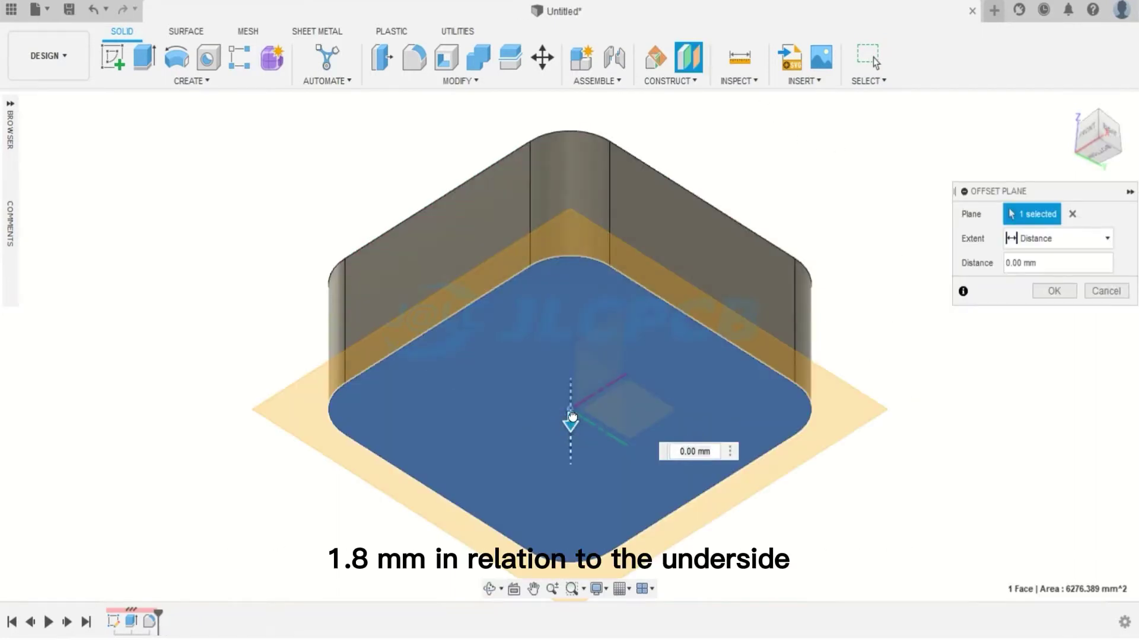
drag(572, 416, 576, 400)
text(-)
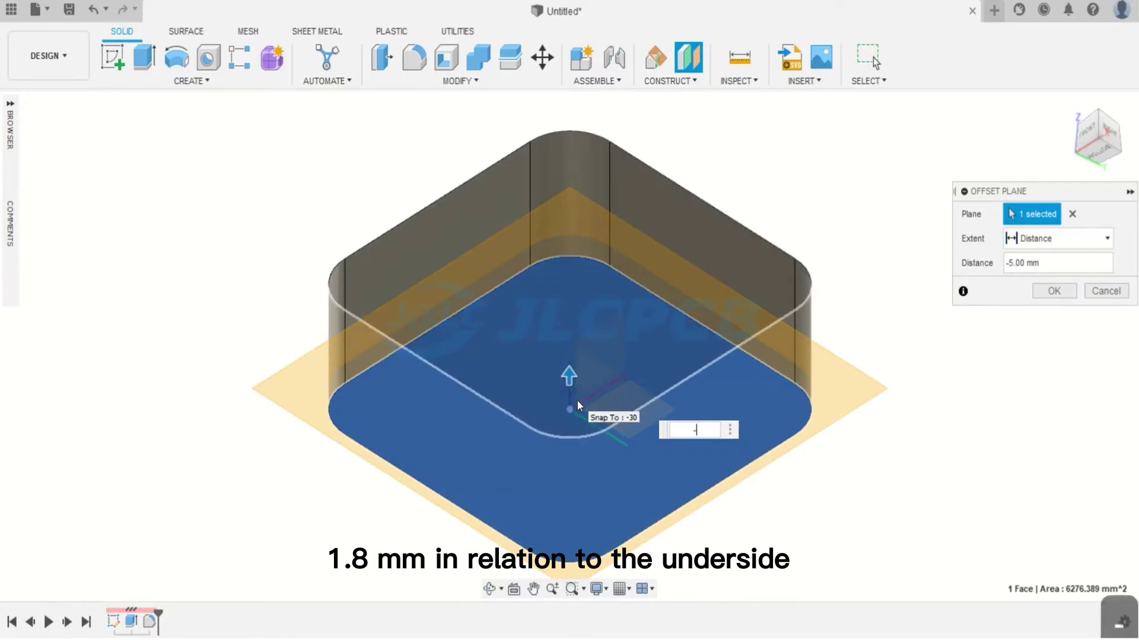
text(1,80)
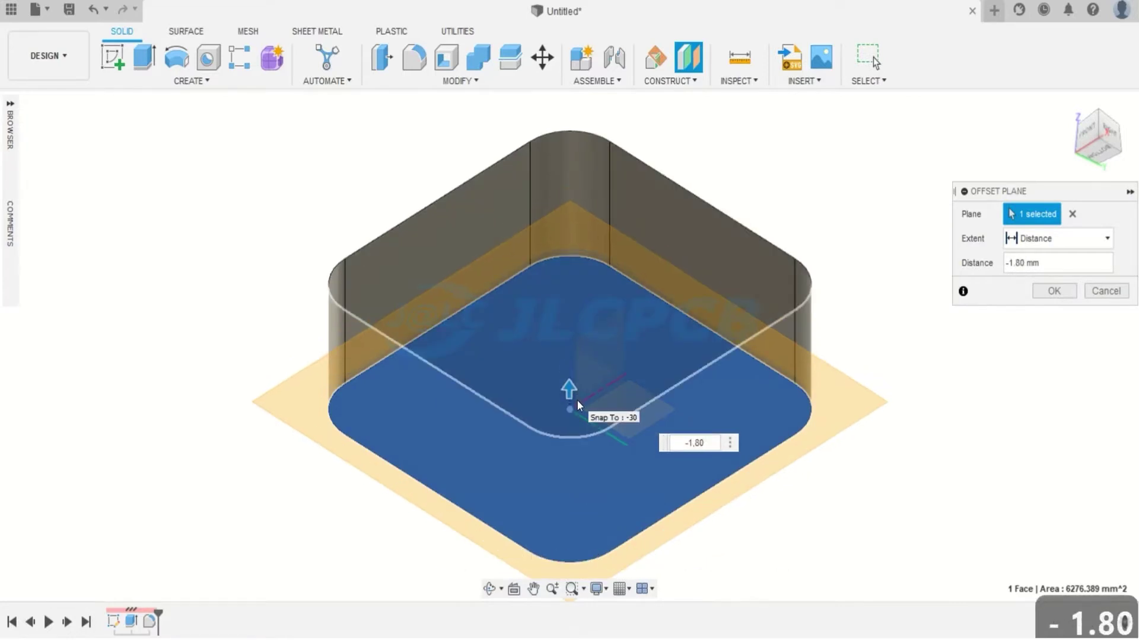
key(Return)
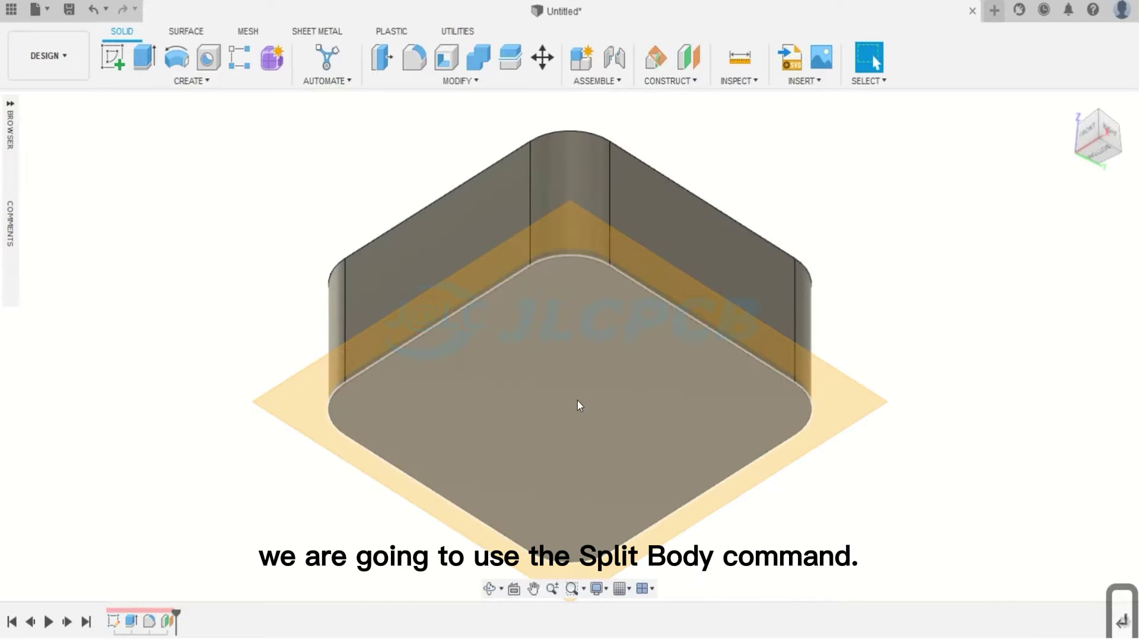
Split the box into two bodies using the offset plane.
click(461, 81)
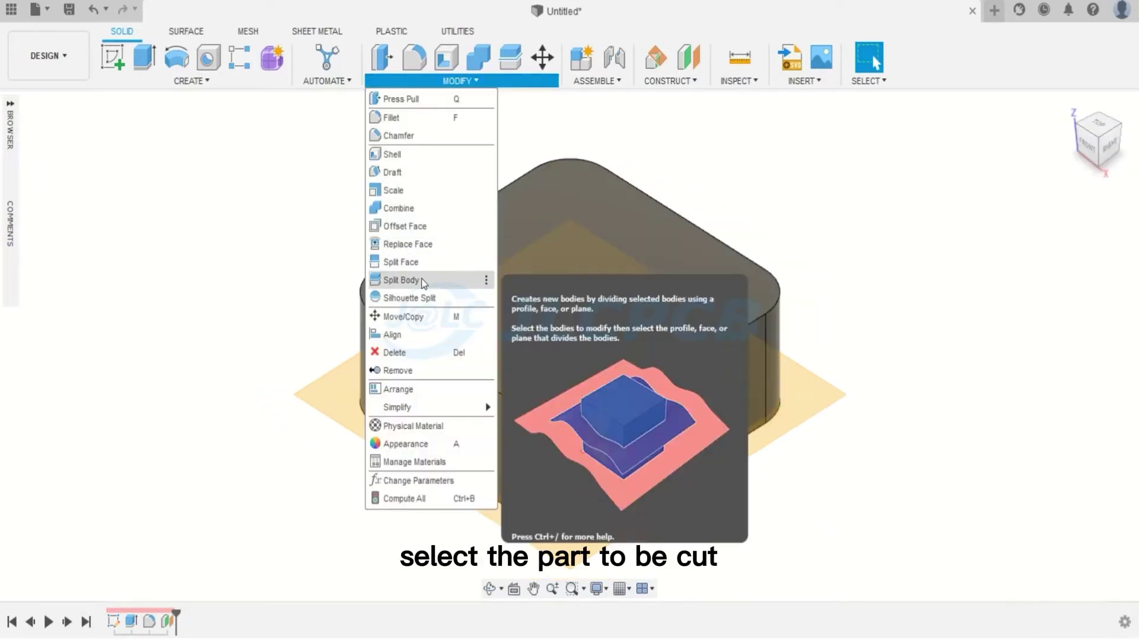
click(422, 281)
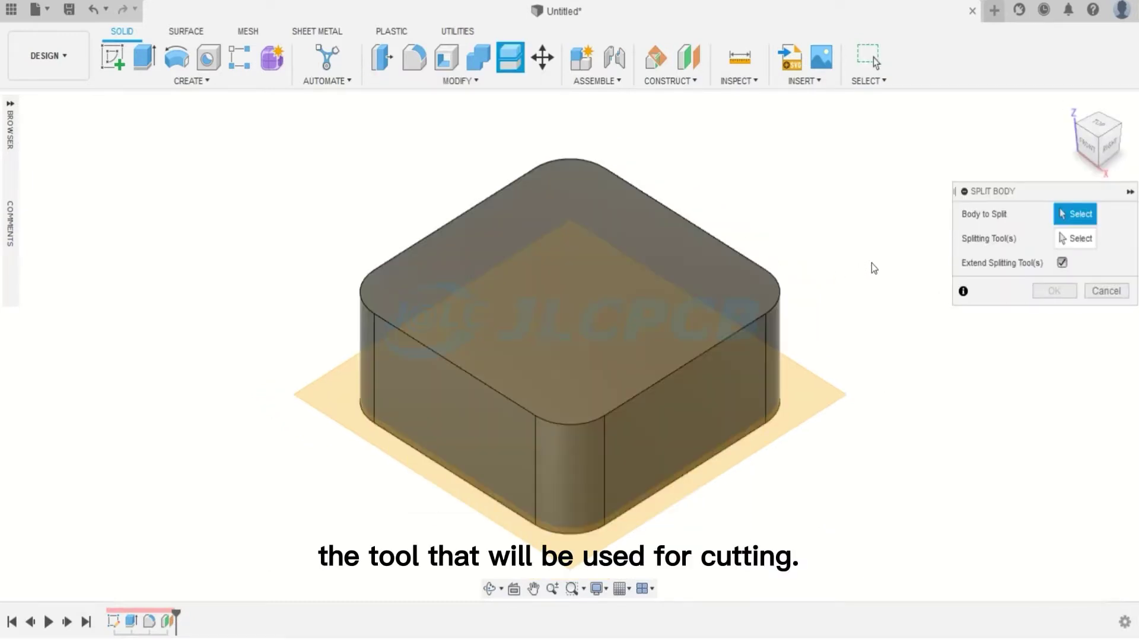
click(612, 200)
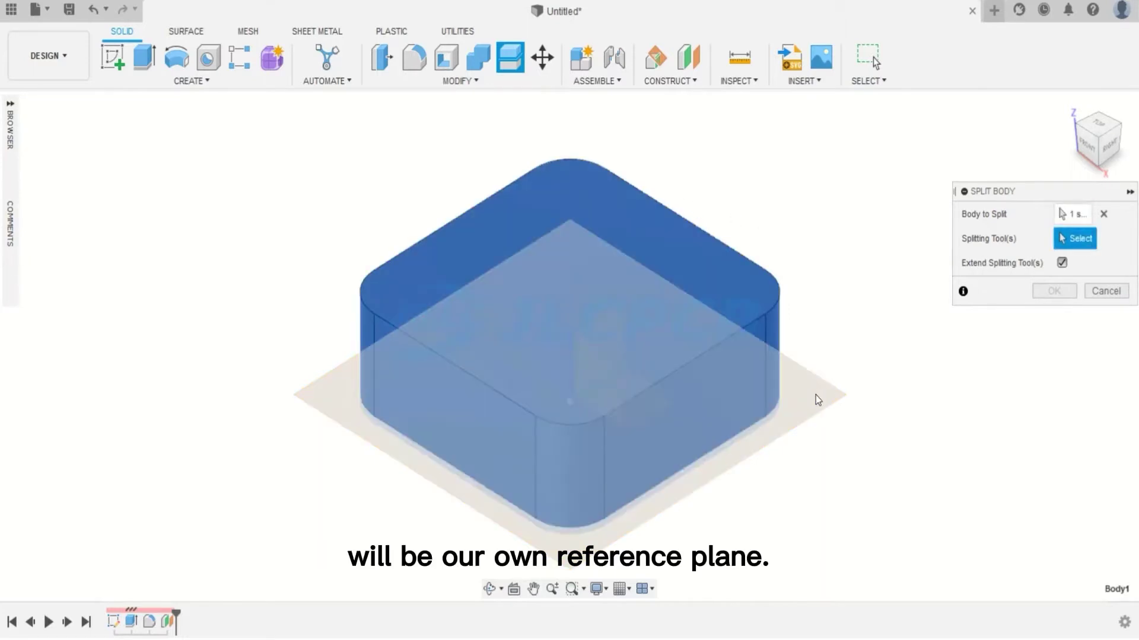
click(817, 397)
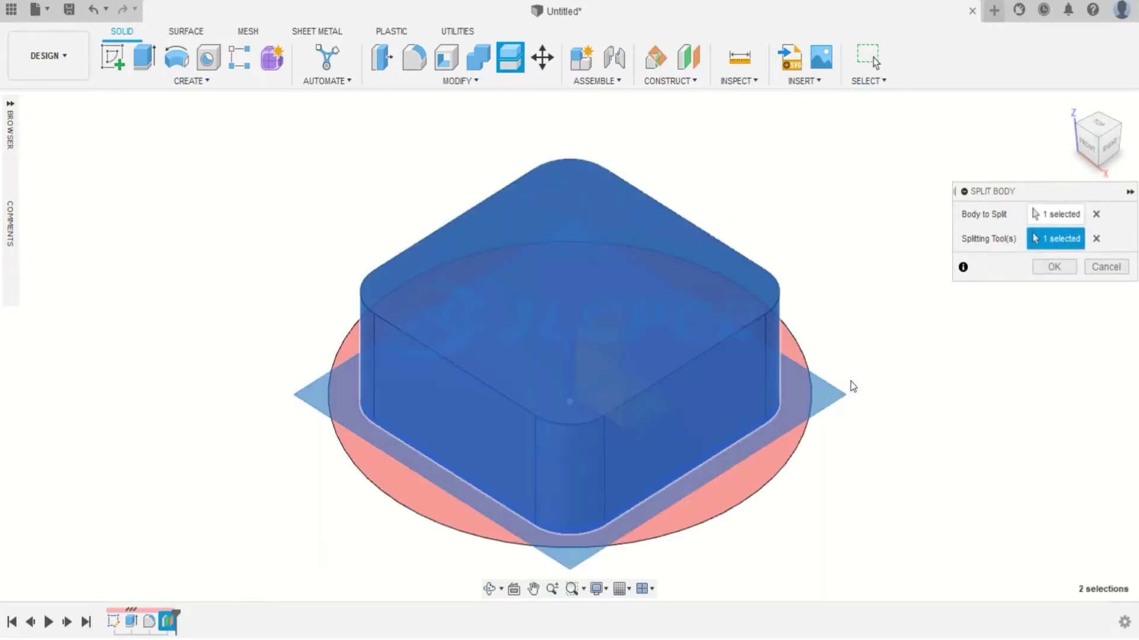
click(1053, 268)
Hide the construction plane and move Body1 50 mm up from the base.
click(10, 105)
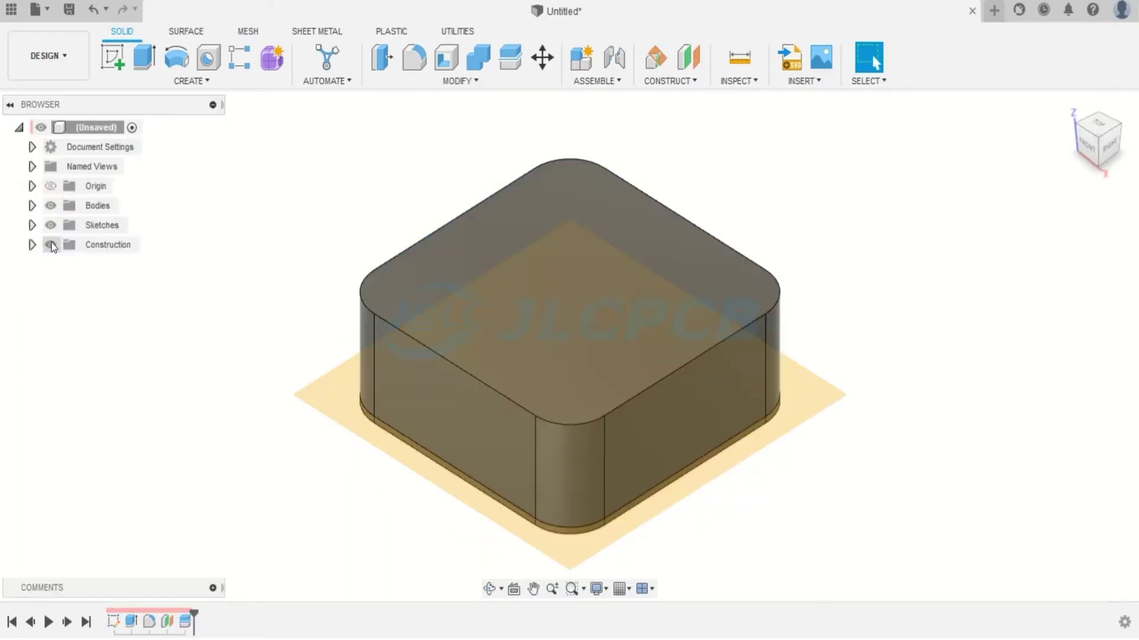
click(50, 244)
click(10, 105)
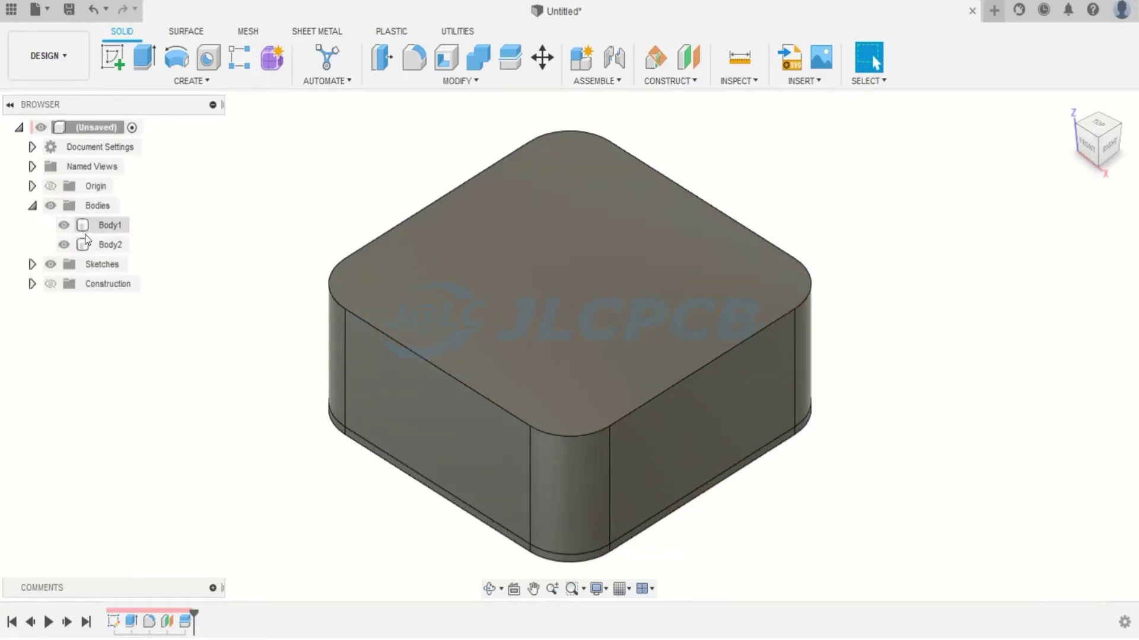
click(86, 228)
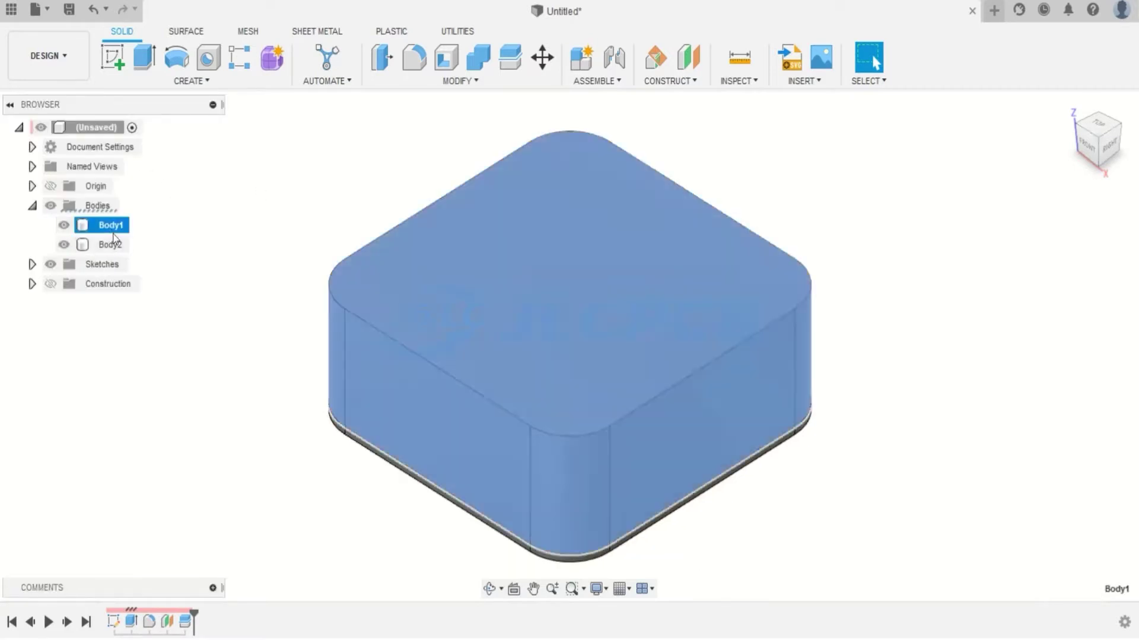
key(m)
scroll(615, 389, down, 2)
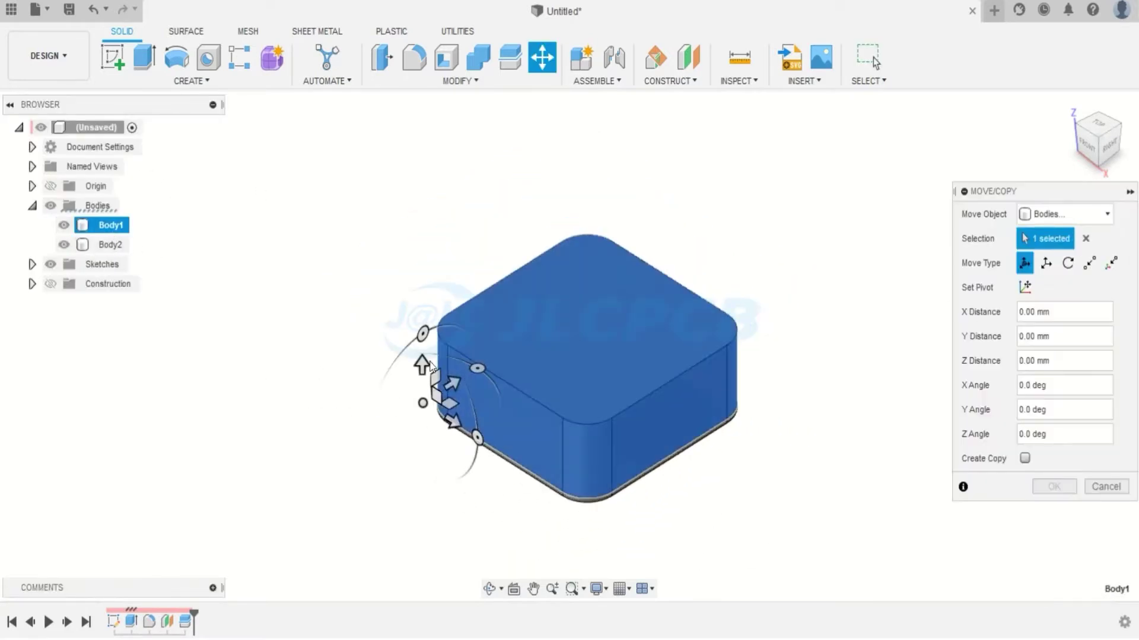
drag(423, 360, 422, 235)
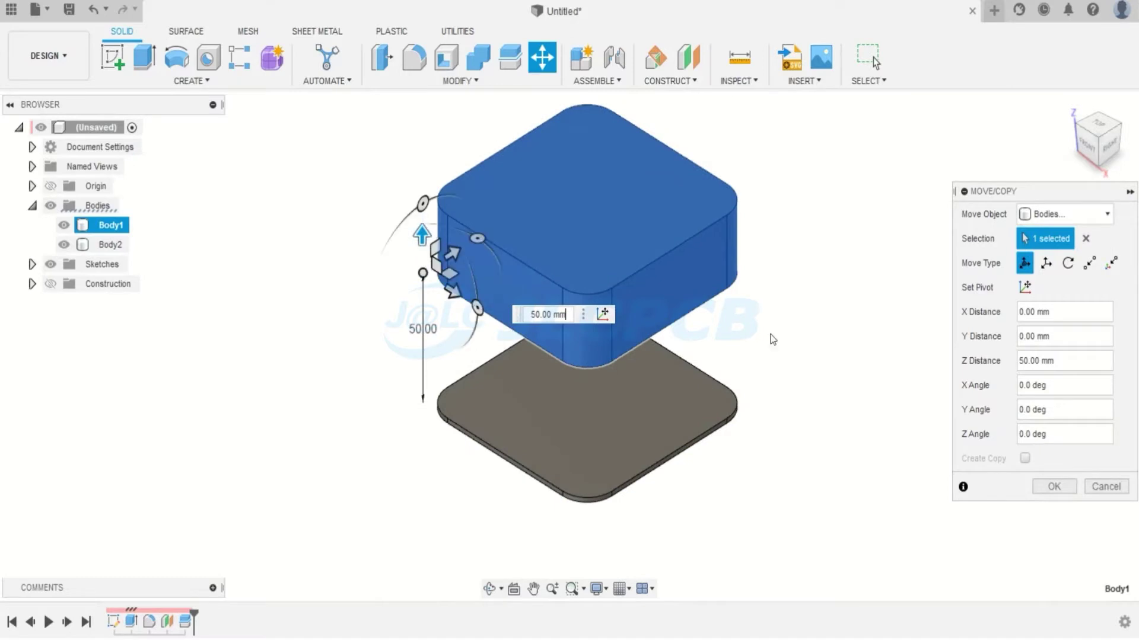
click(1042, 491)
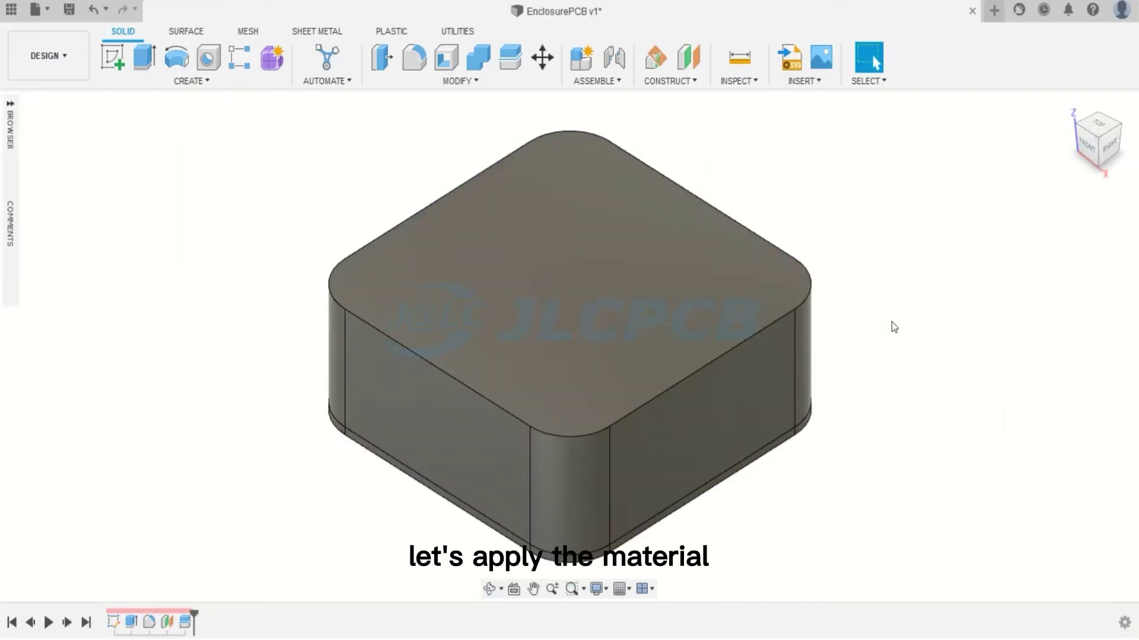
Apply white Rilsan plastic to the upper body and red Rilsan to the thin base.
key(a)
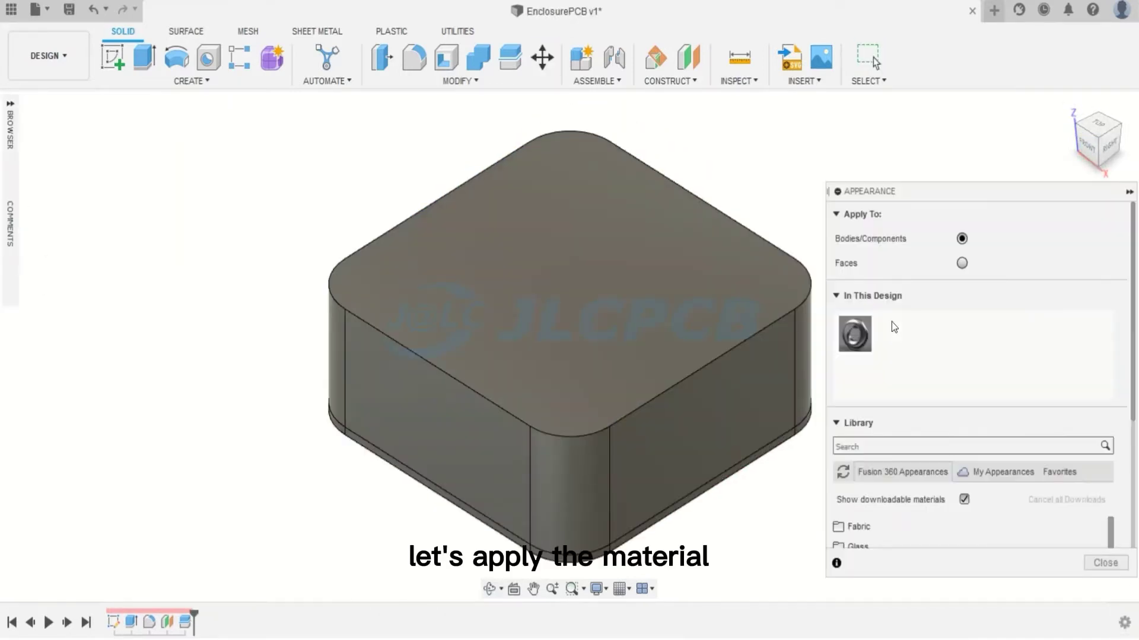
click(1062, 474)
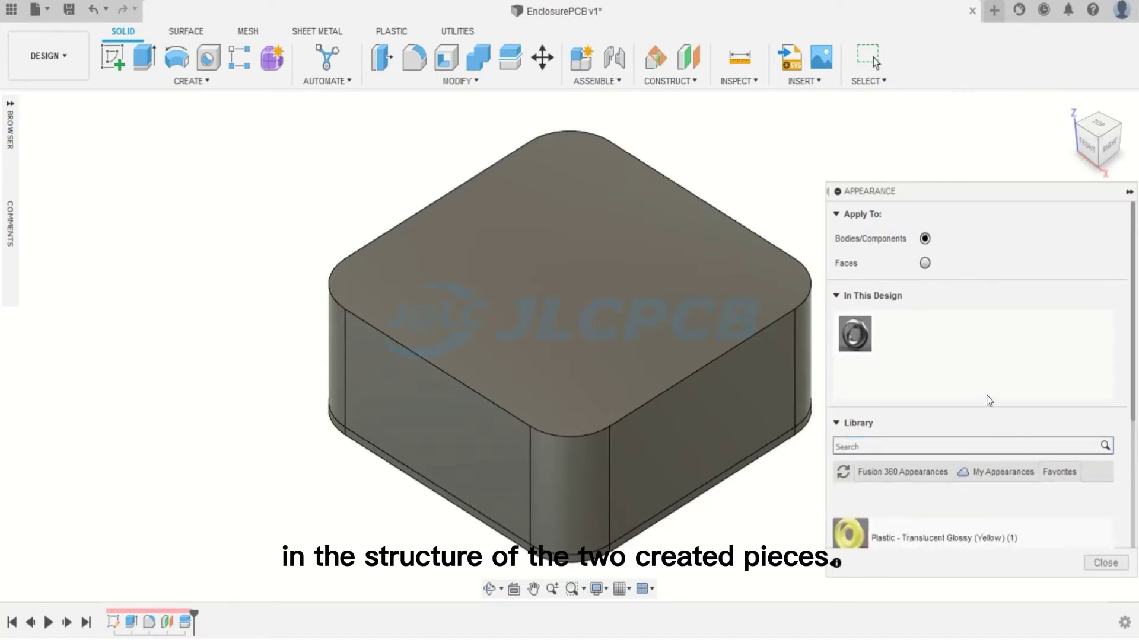
scroll(989, 401, down, 3)
drag(931, 465, 710, 328)
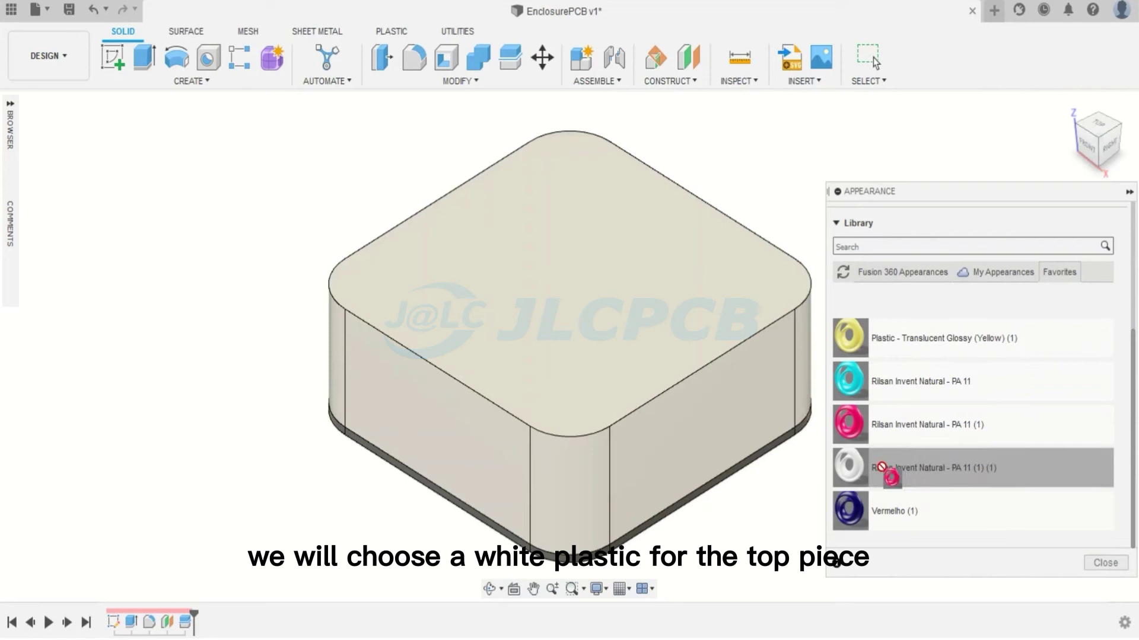
drag(889, 424, 711, 498)
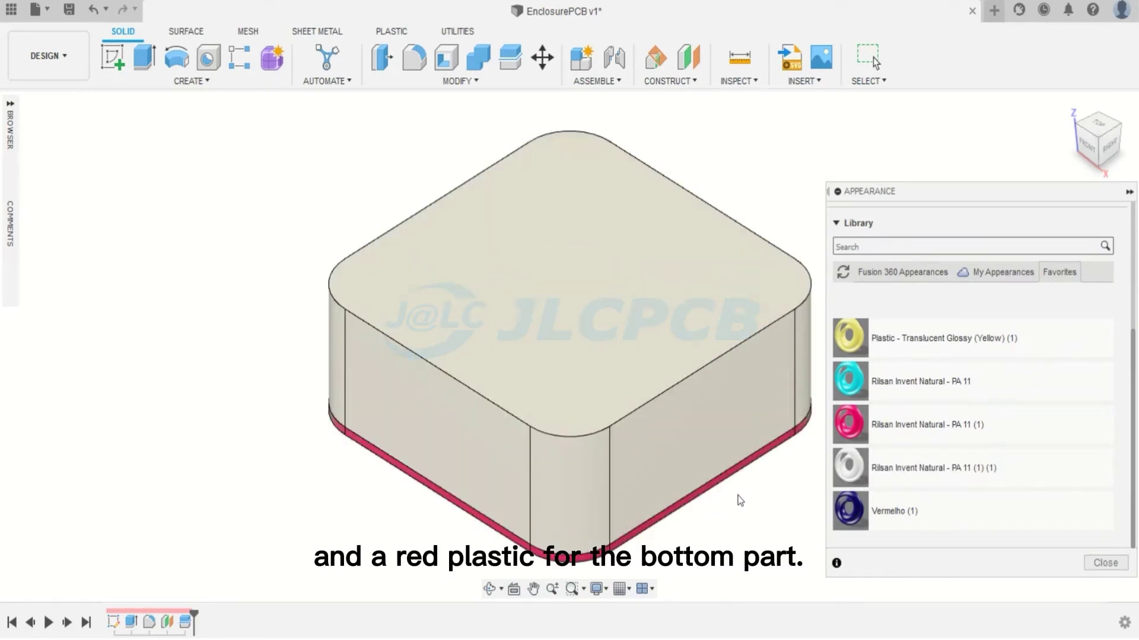
key(Escape)
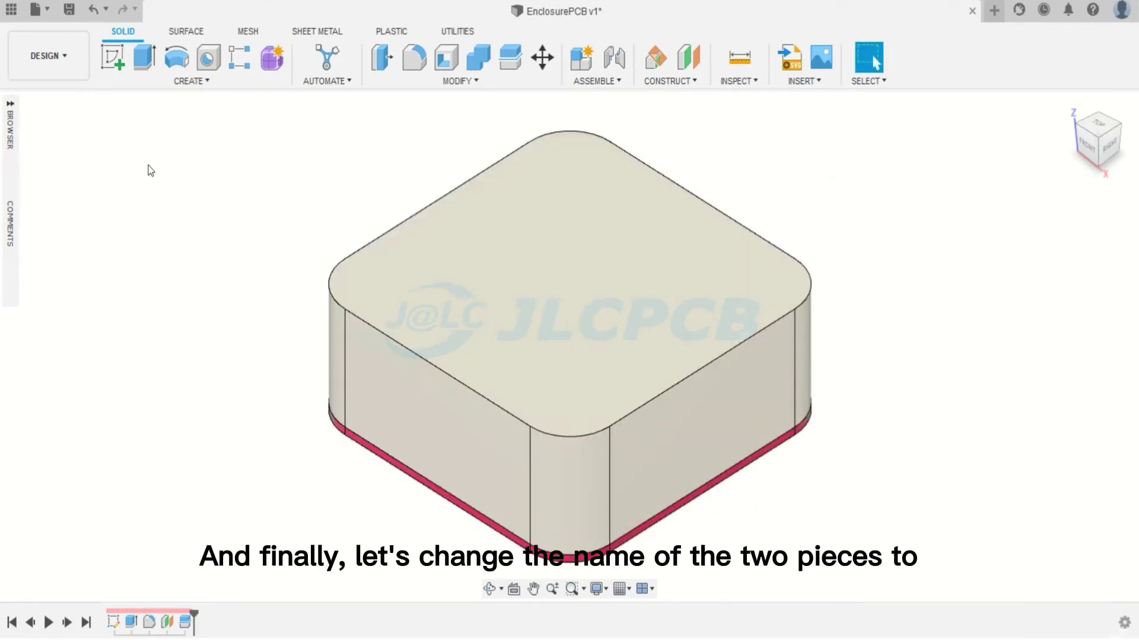
Rename Body1 to 'Top' and Body2 to 'Bottom' in the Browser.
click(10, 104)
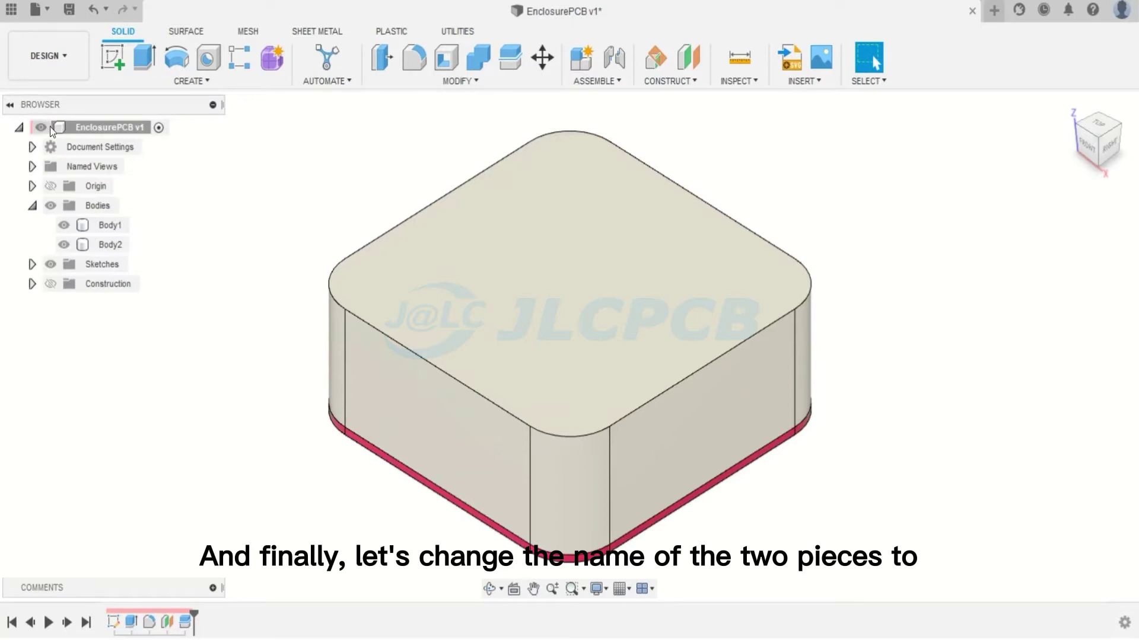
double_click(102, 224)
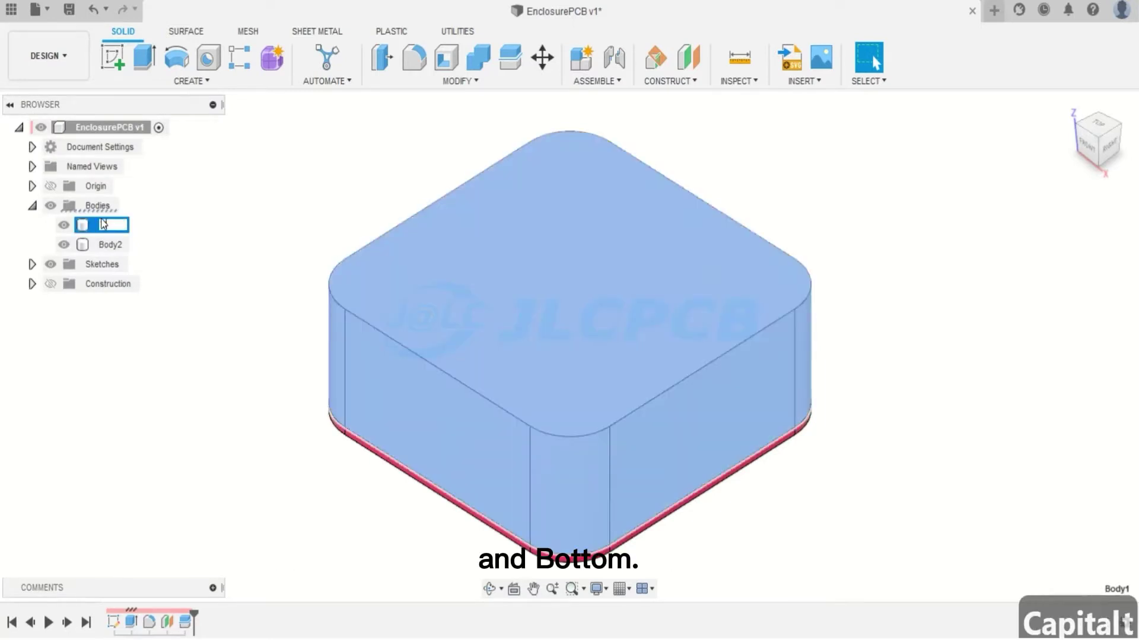
text(Top)
double_click(111, 249)
text(Bottom)
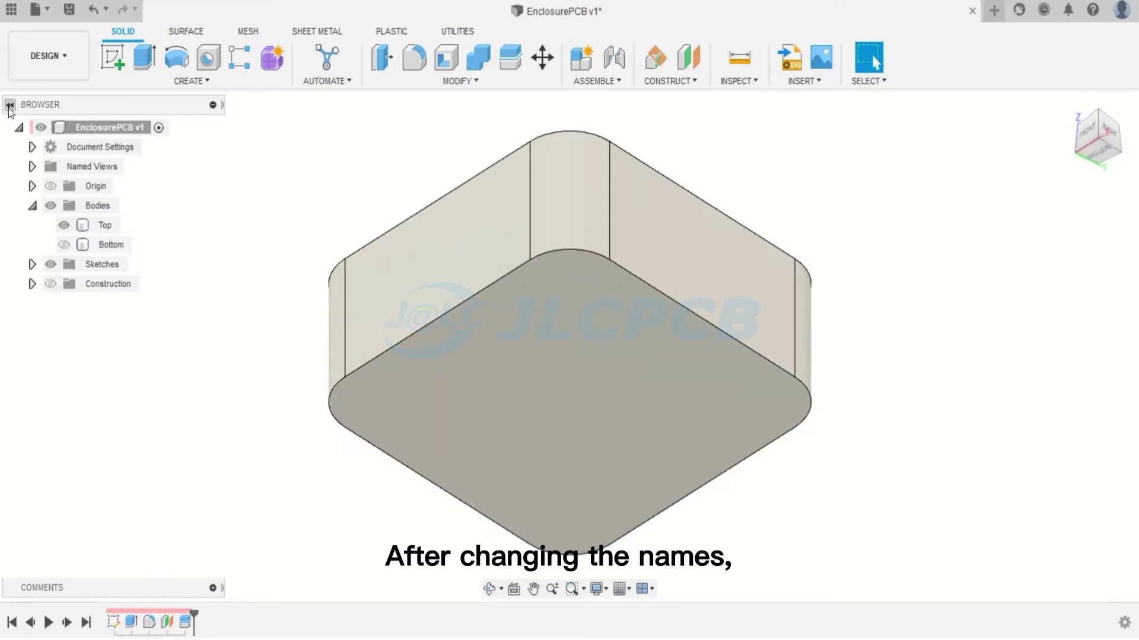
click(9, 106)
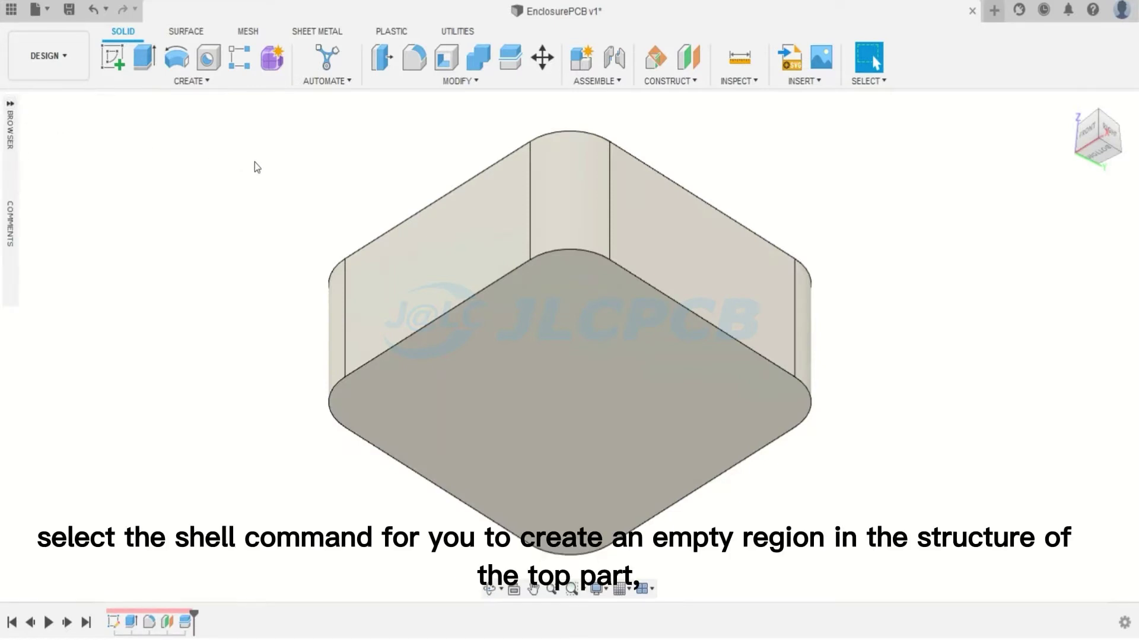
click(446, 58)
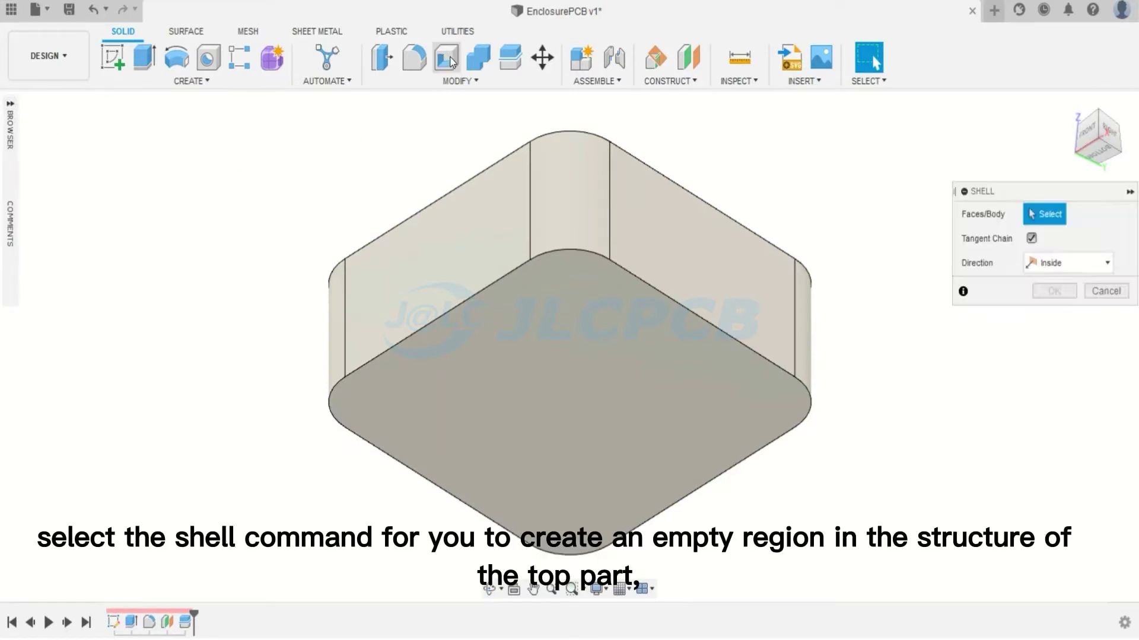
click(596, 338)
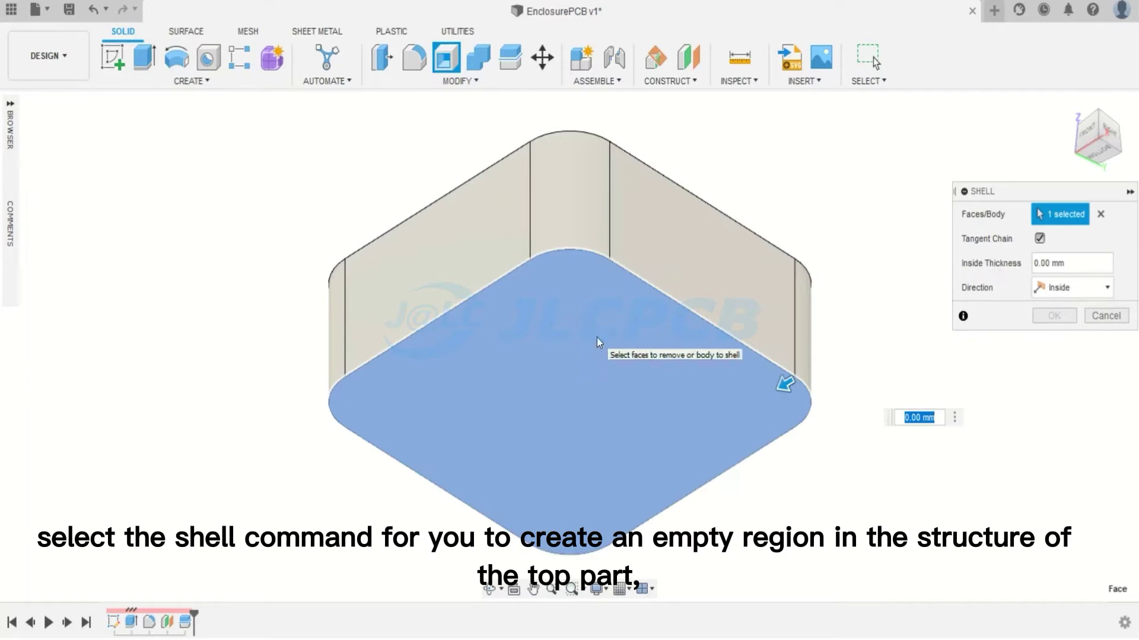
text(2)
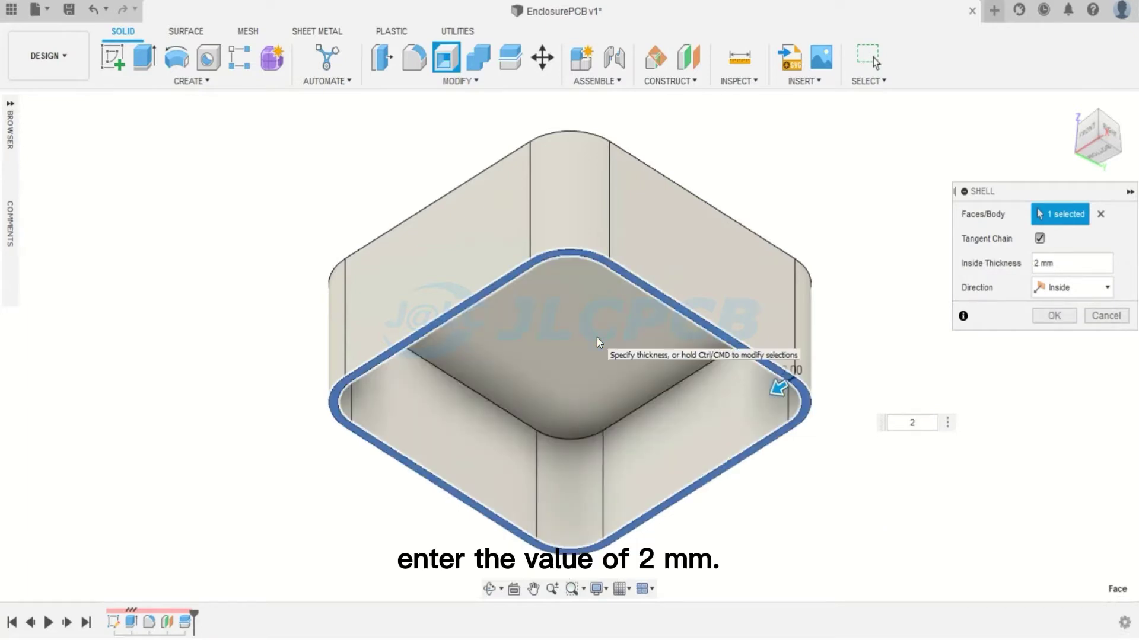
key(Return)
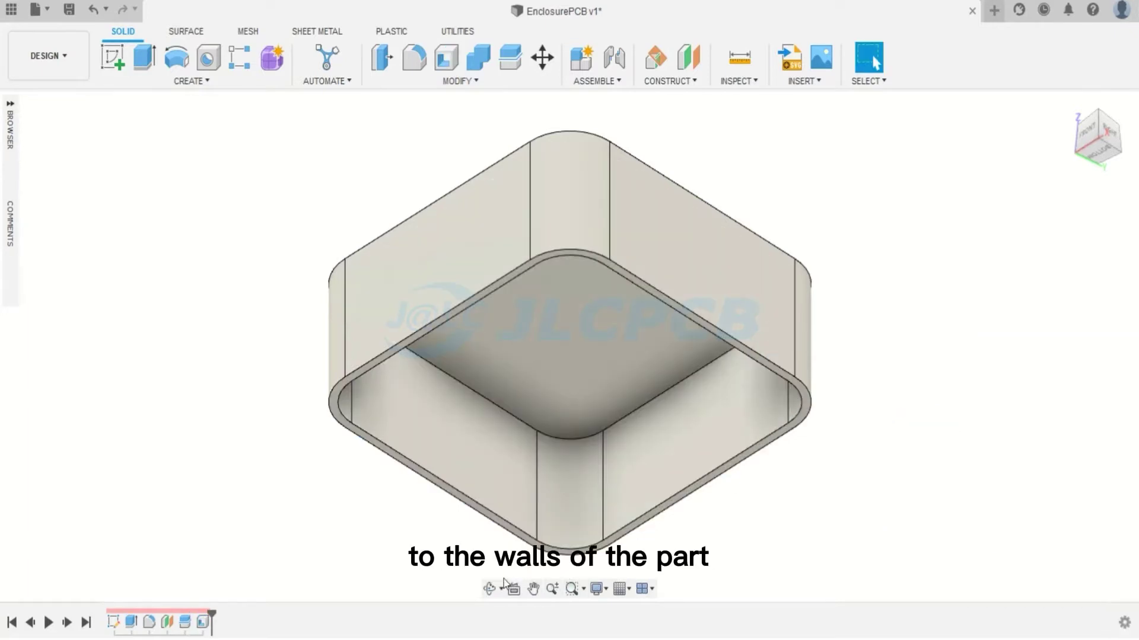
click(490, 589)
drag(516, 451, 448, 464)
scroll(587, 349, down, 5)
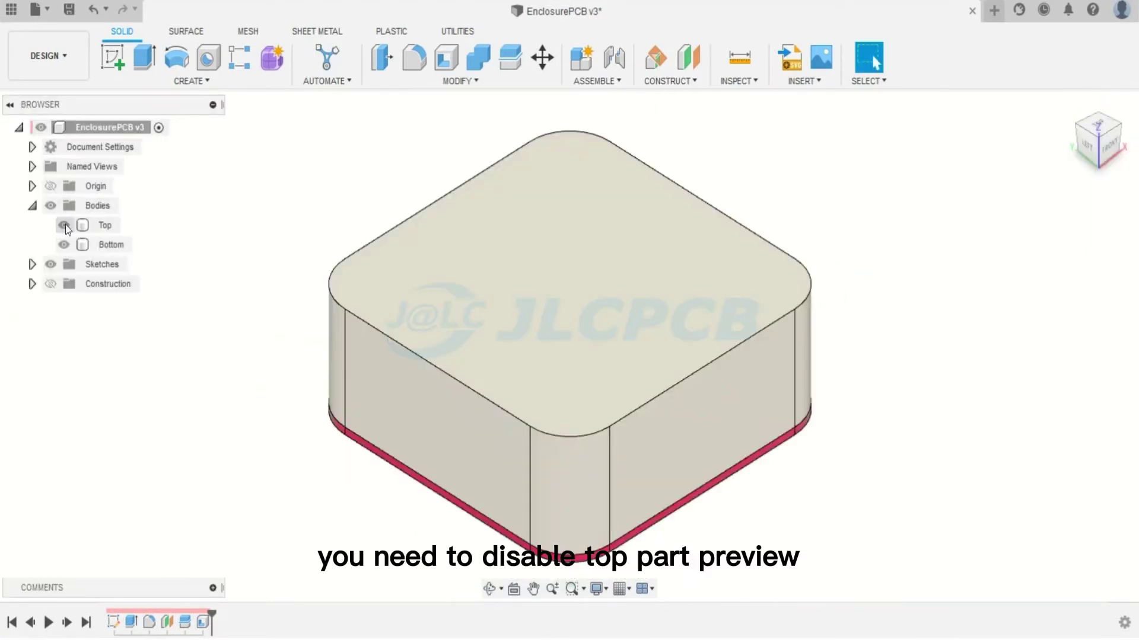
Hide the Top body and sketch an inward offset of the plate's outline on its top face.
click(64, 226)
click(10, 105)
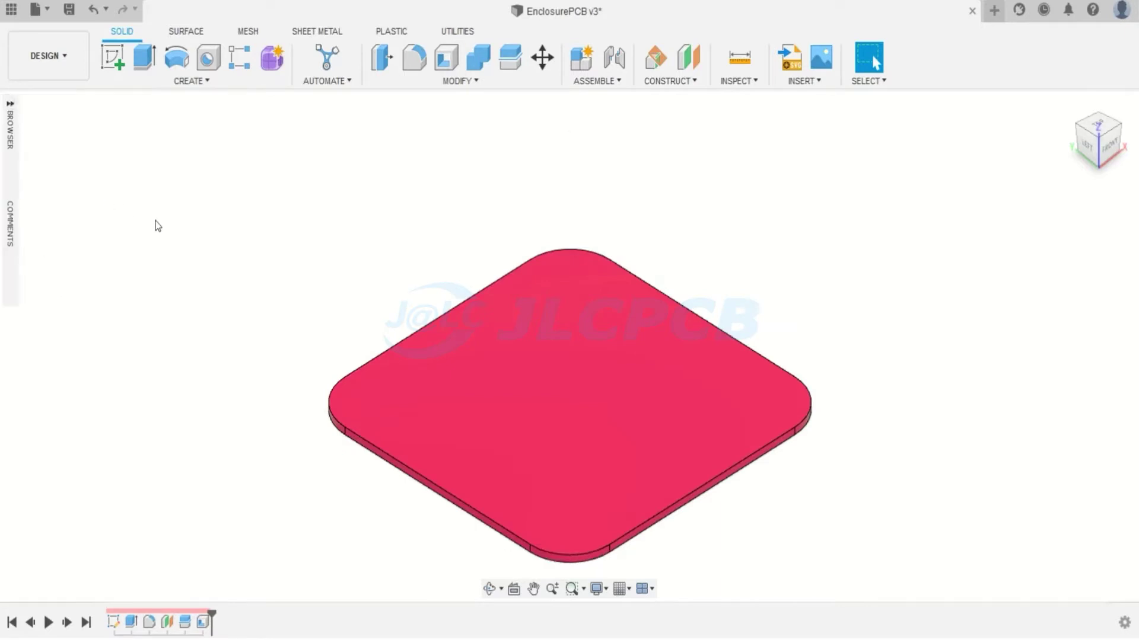
click(111, 56)
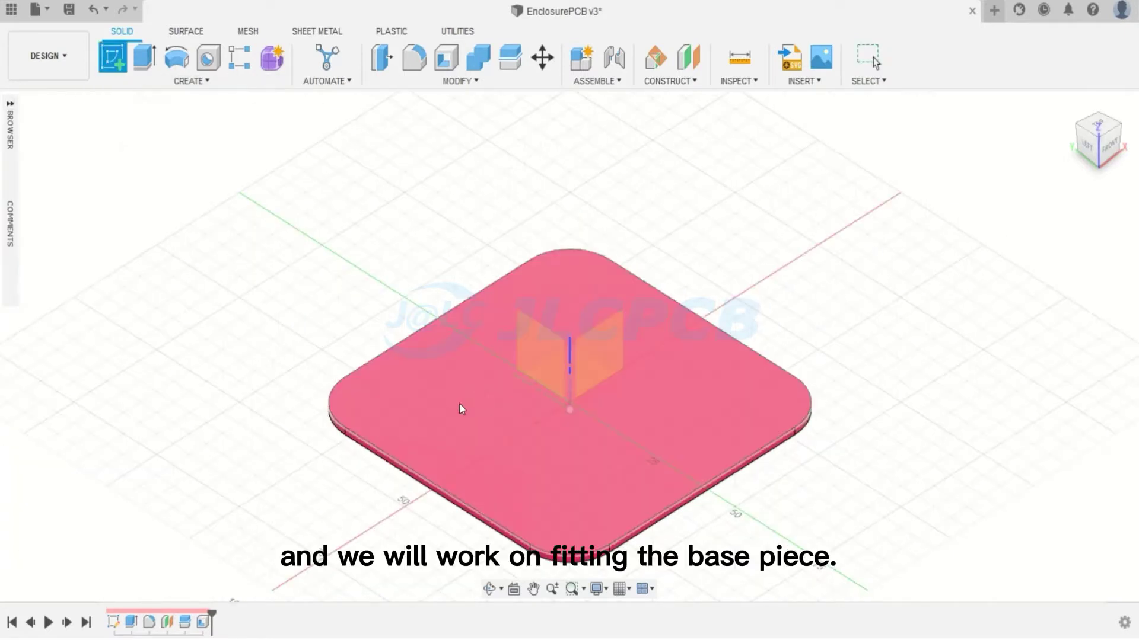
click(493, 435)
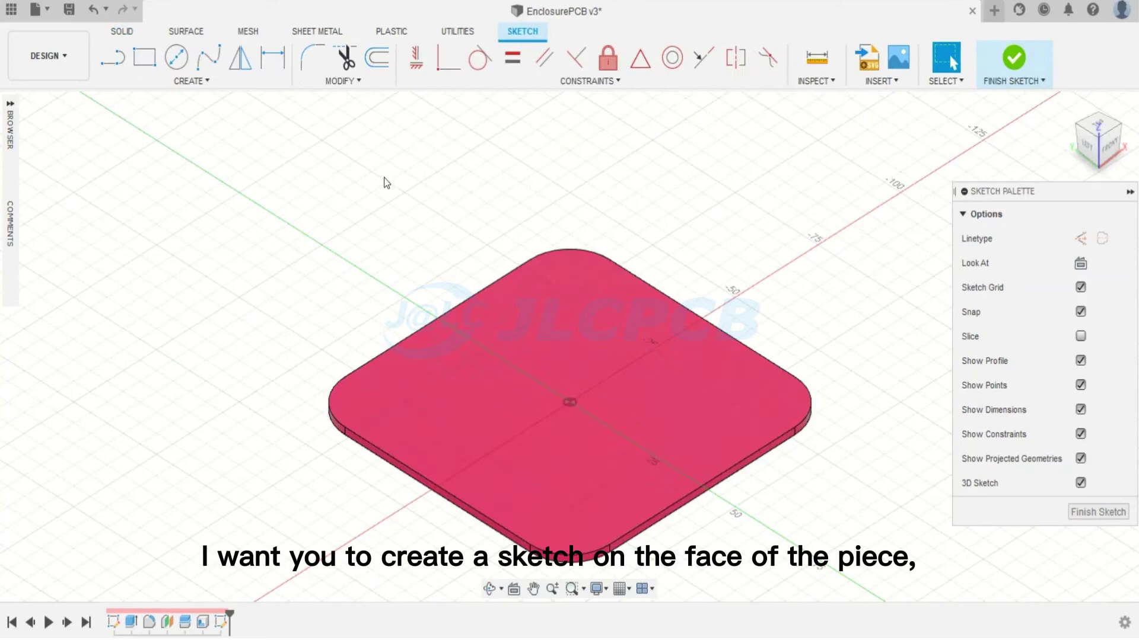
click(378, 60)
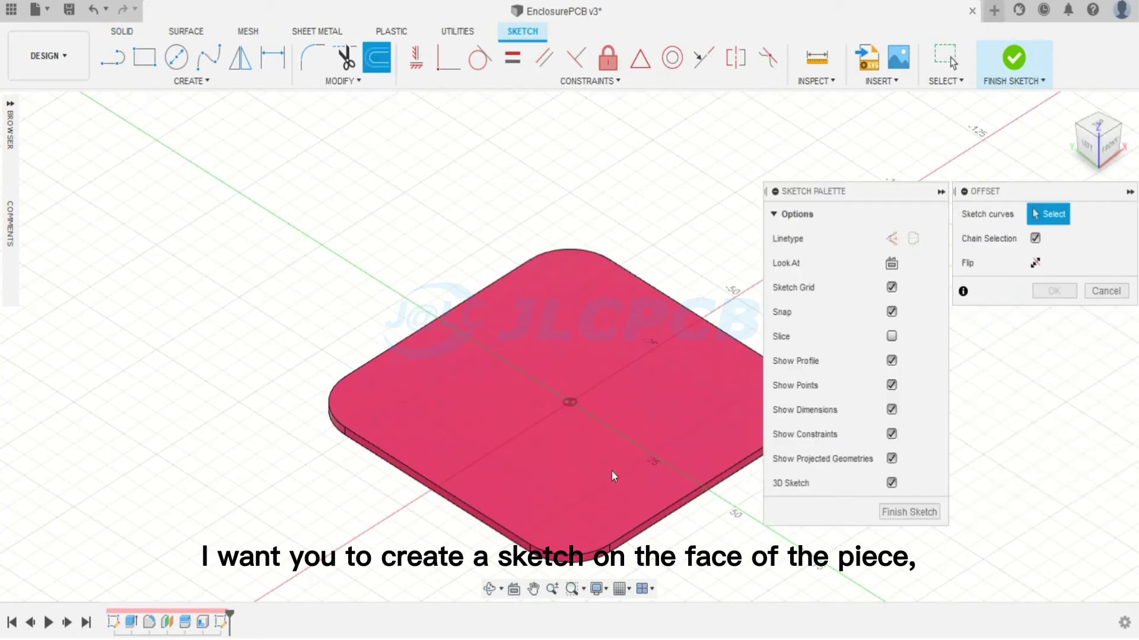
click(645, 518)
scroll(637, 522, up, 2)
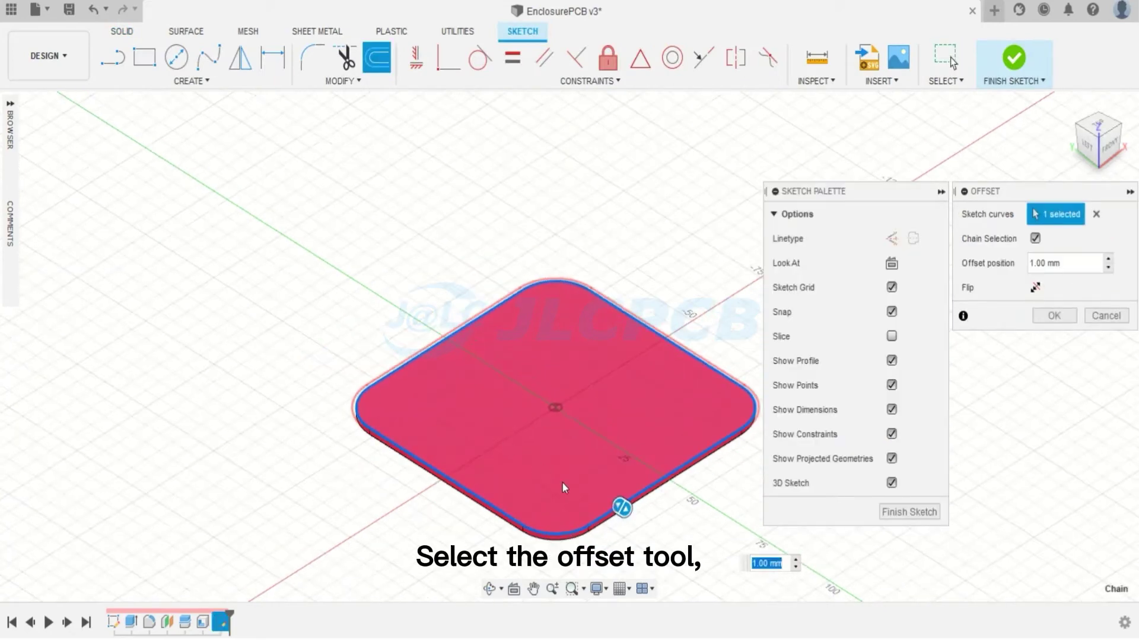
scroll(627, 519, up, 1)
drag(622, 504, 615, 504)
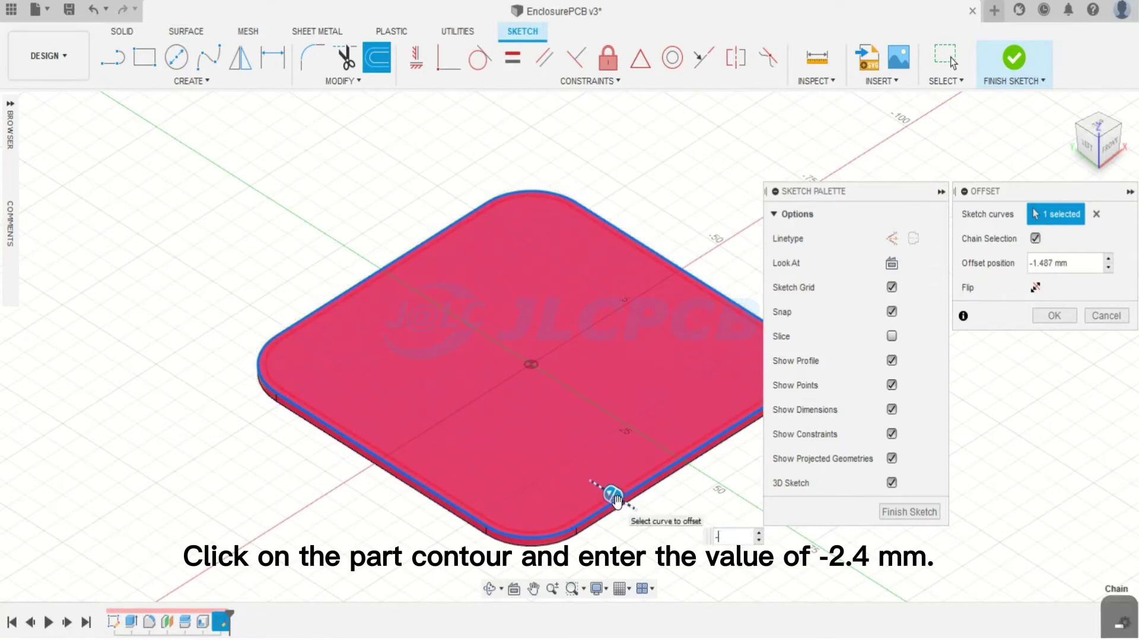
key(Return)
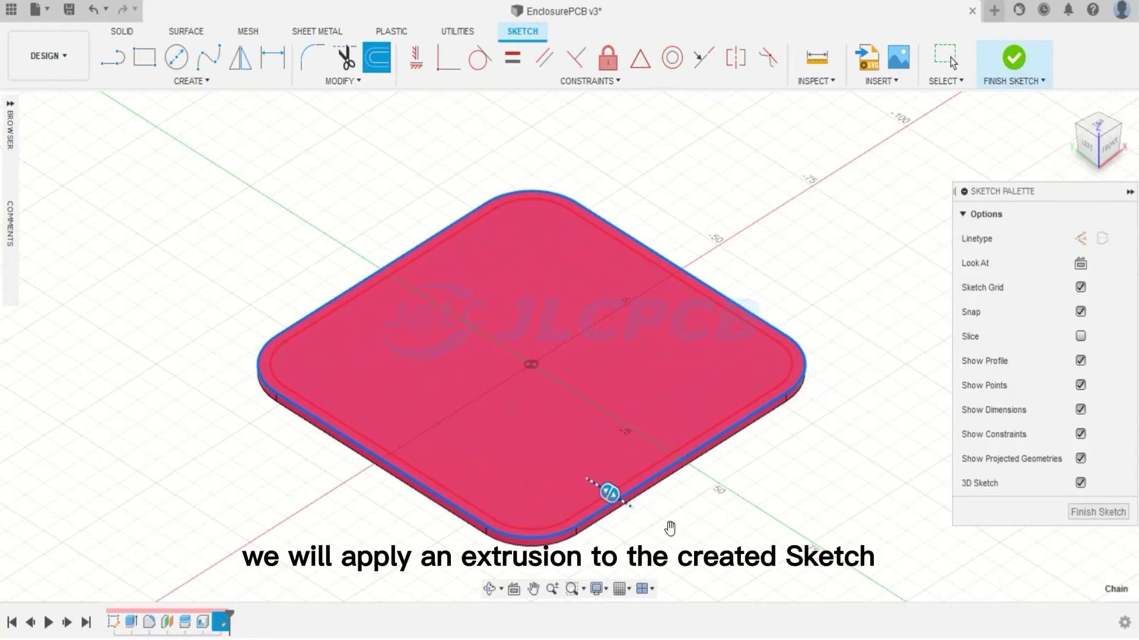
key(Escape)
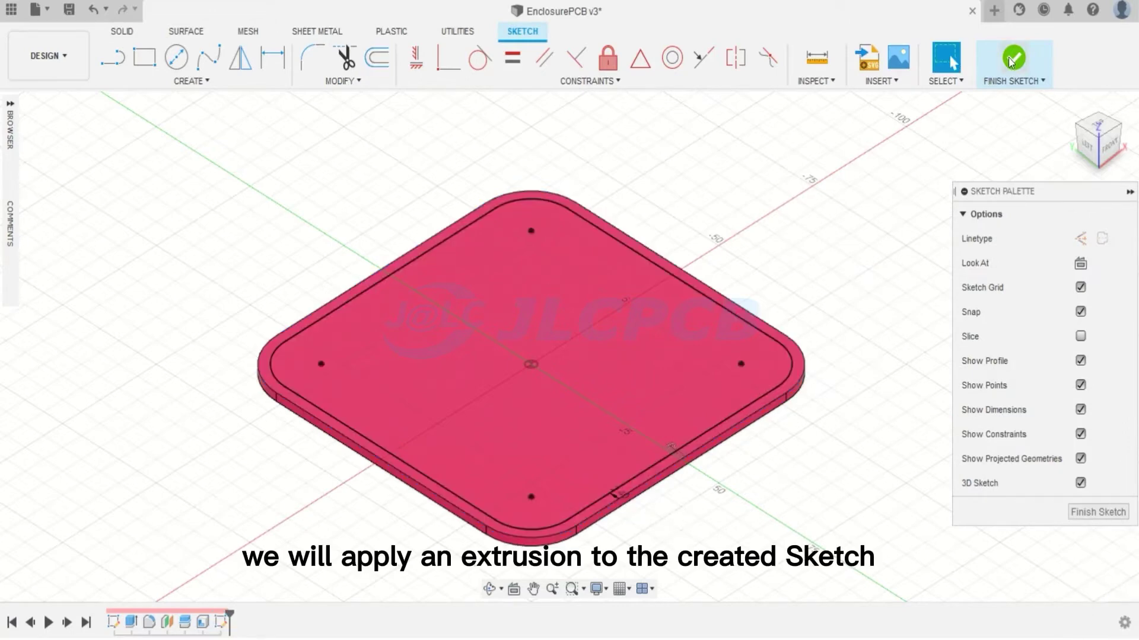
Finish the sketch and extrude the inset profile 1.5 mm as a joined lip.
click(1012, 59)
click(618, 376)
text(e)
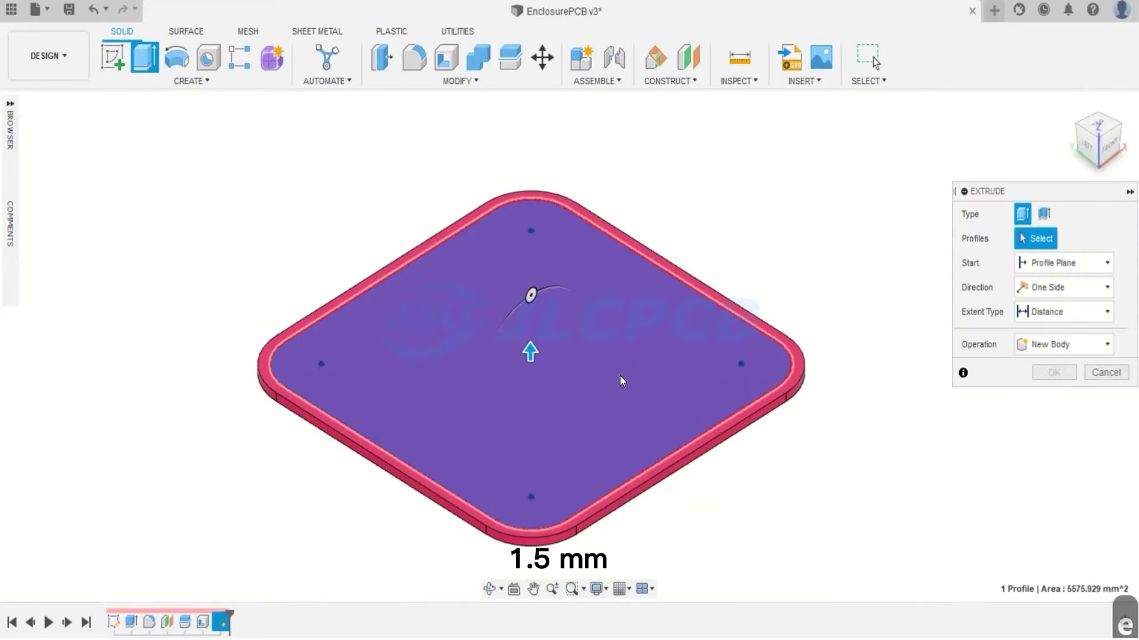
text(1,5)
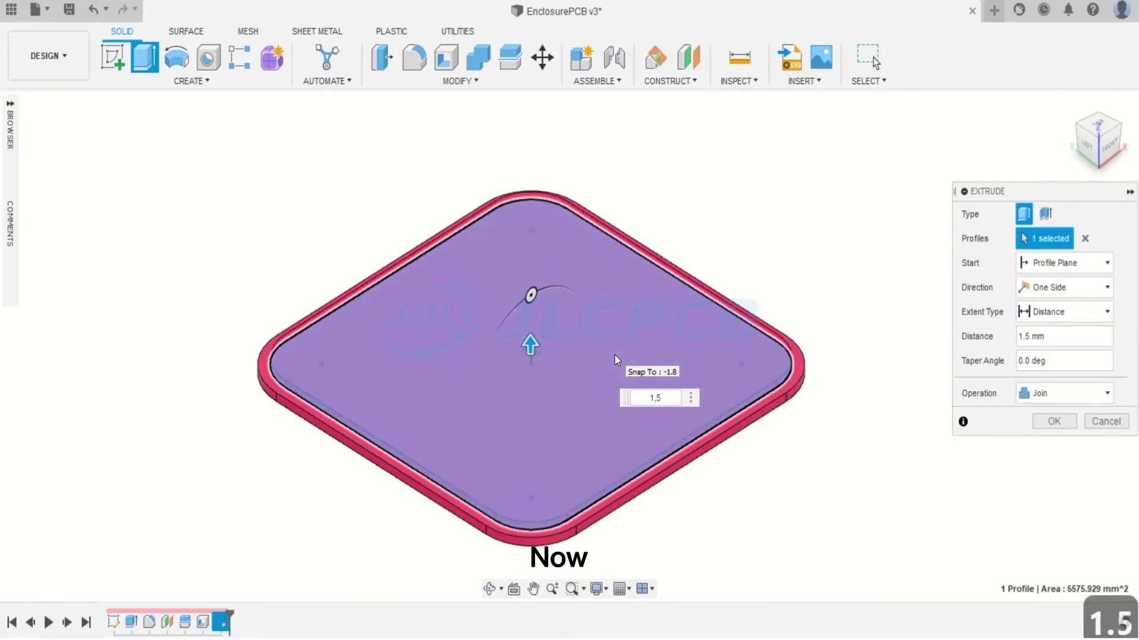
key(Return)
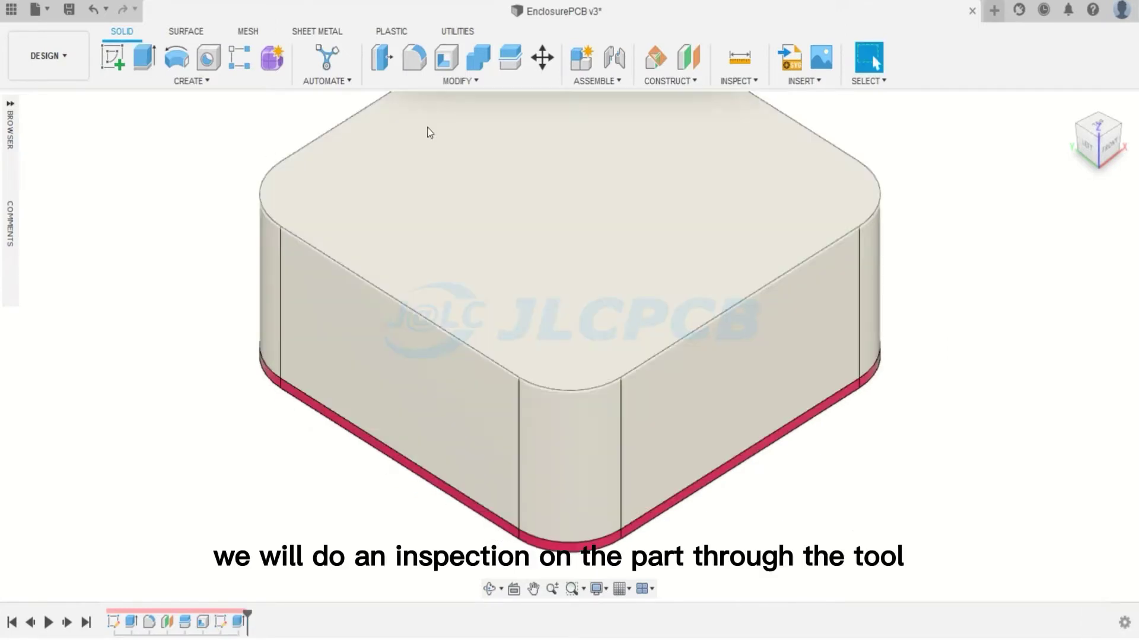
Add a section analysis 15 mm into the enclosure from a side face.
click(738, 80)
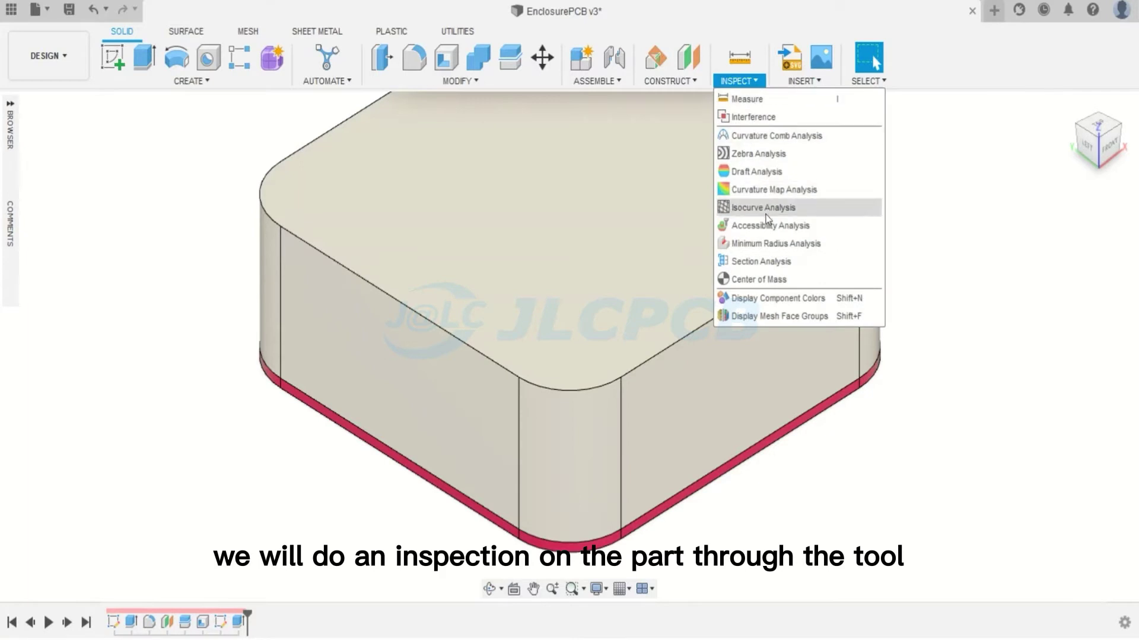
click(772, 262)
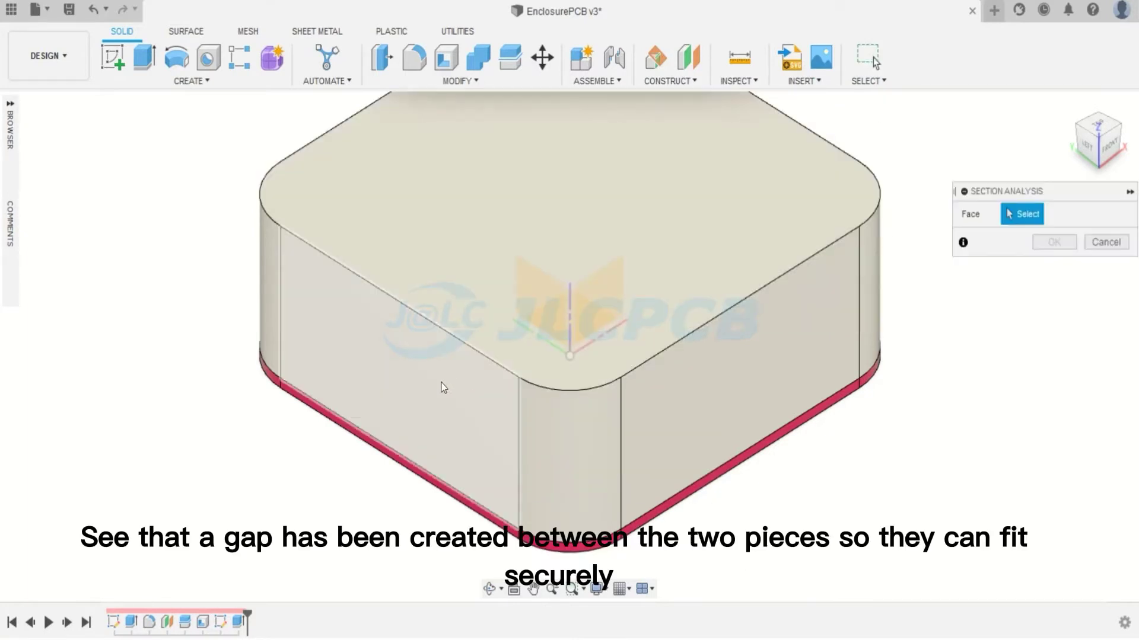
click(443, 387)
mouse_move(421, 402)
mouse_down()
mouse_move(465, 374)
mouse_move(485, 382)
mouse_up()
click(1053, 364)
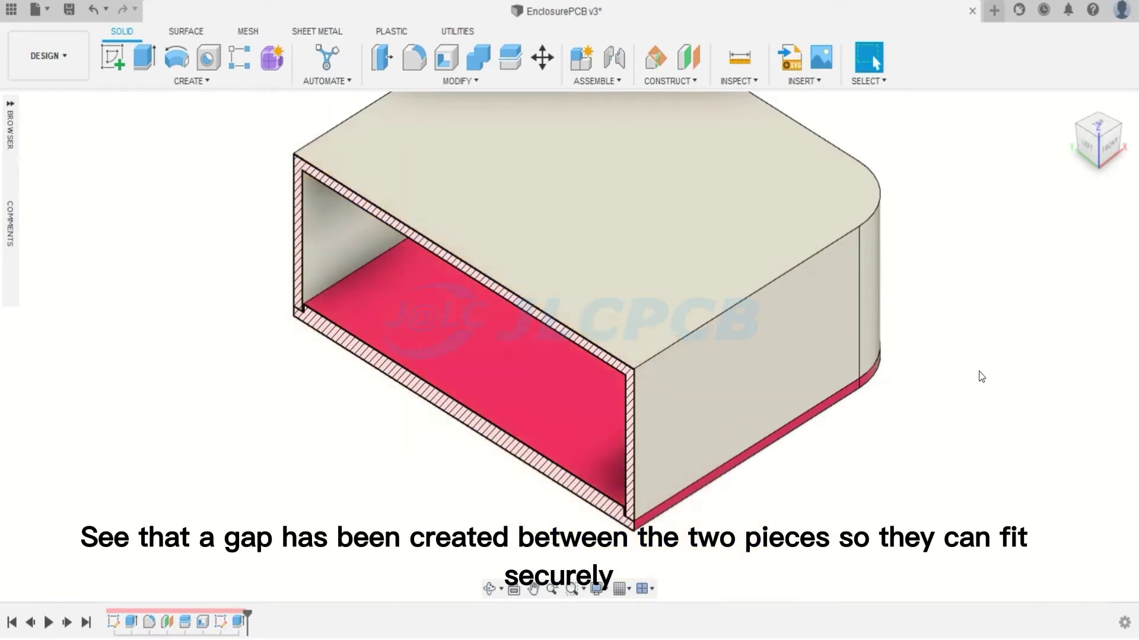
scroll(282, 303, up, 5)
click(1088, 155)
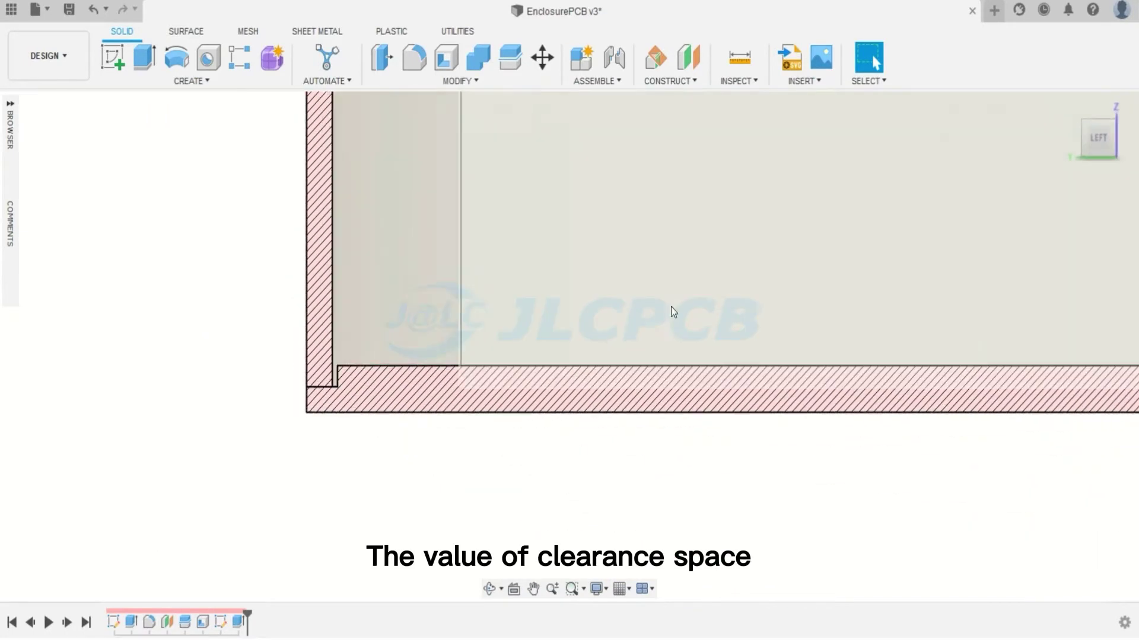
scroll(980, 302, down, 5)
scroll(807, 448, up, 6)
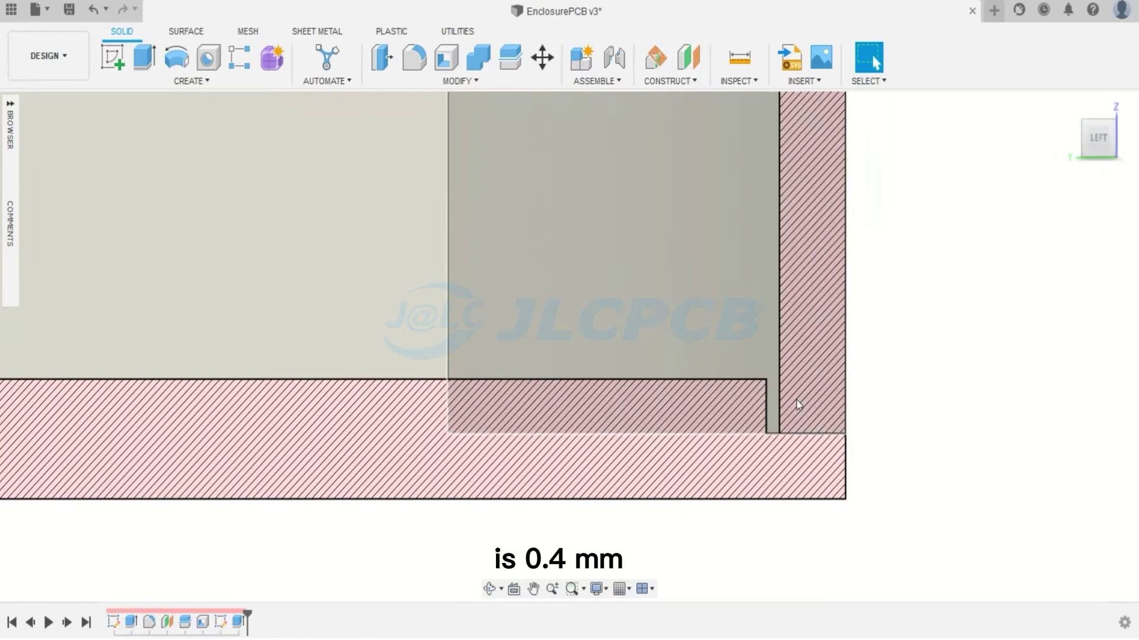
scroll(796, 400, down, 5)
click(1107, 130)
Measure the 0.40 mm clearance between the lip and the Top wall, then select the Bottom body.
key(i)
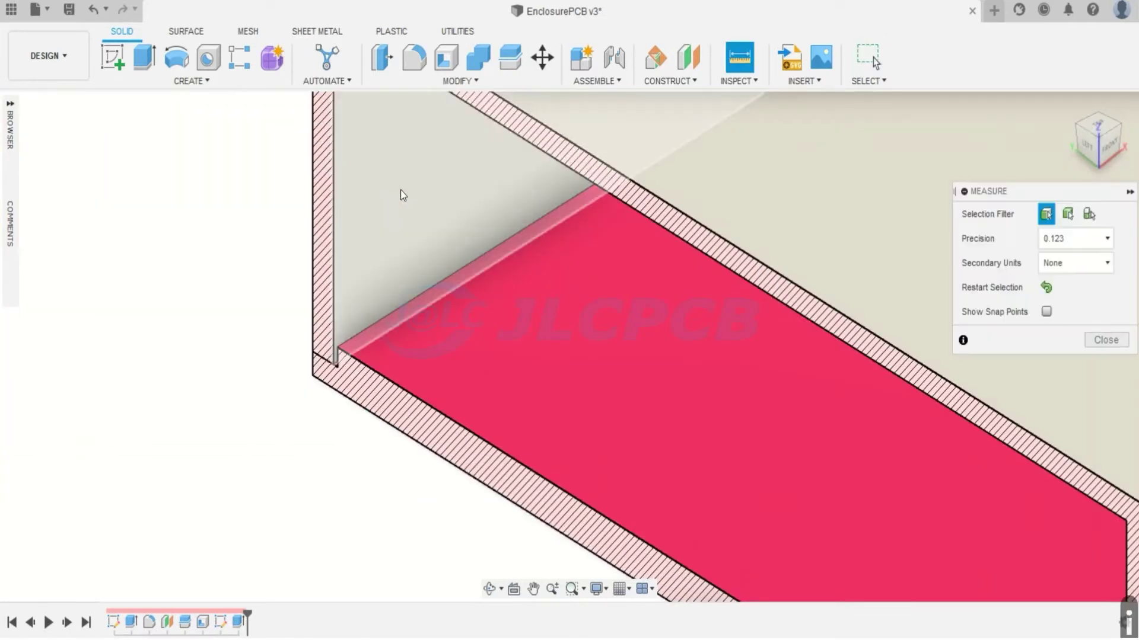
click(343, 322)
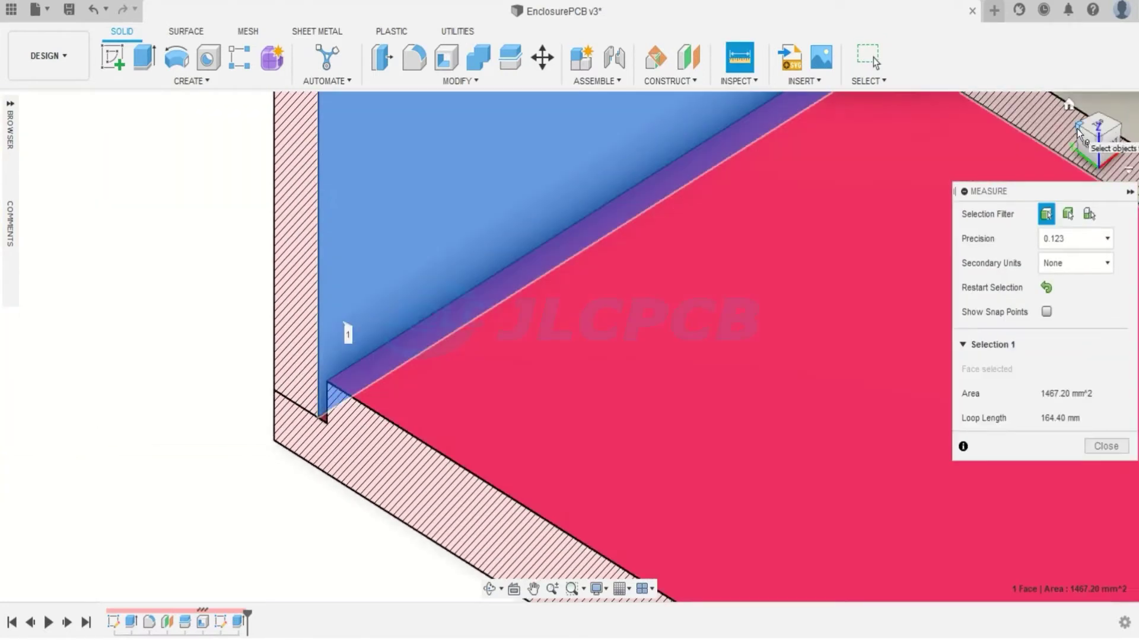
click(1076, 130)
scroll(405, 450, up, 5)
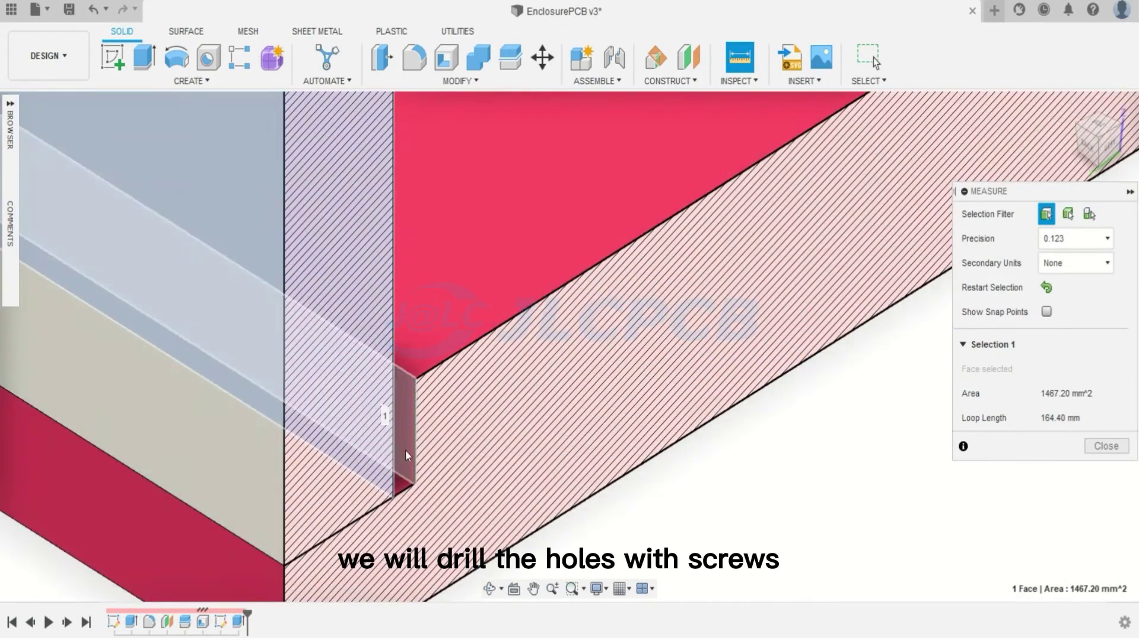
click(408, 428)
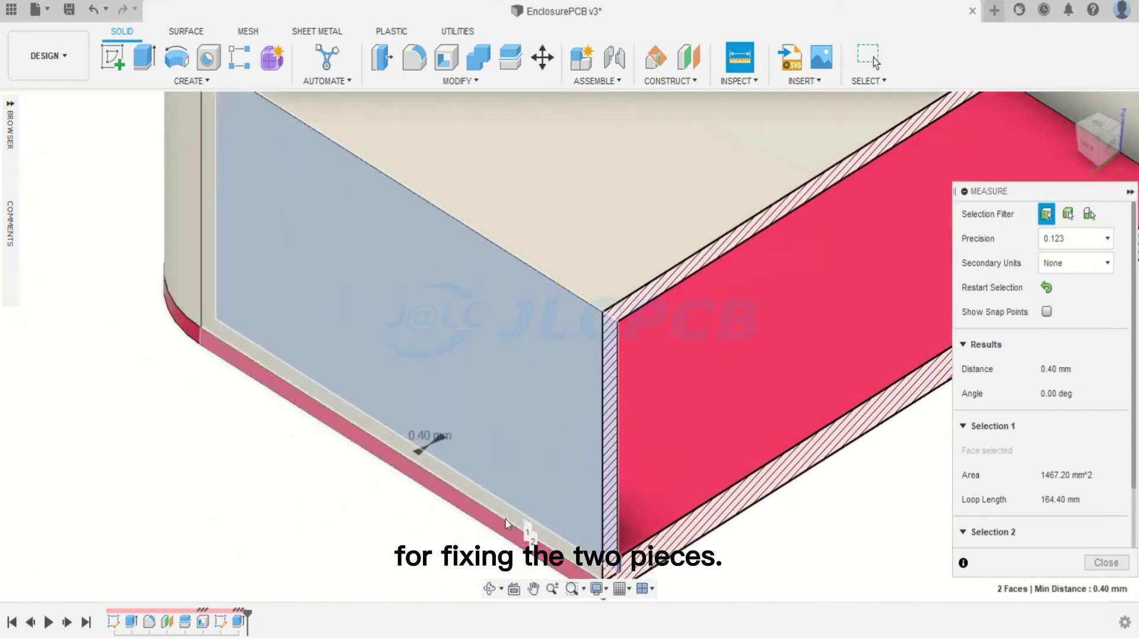
scroll(505, 519, down, 5)
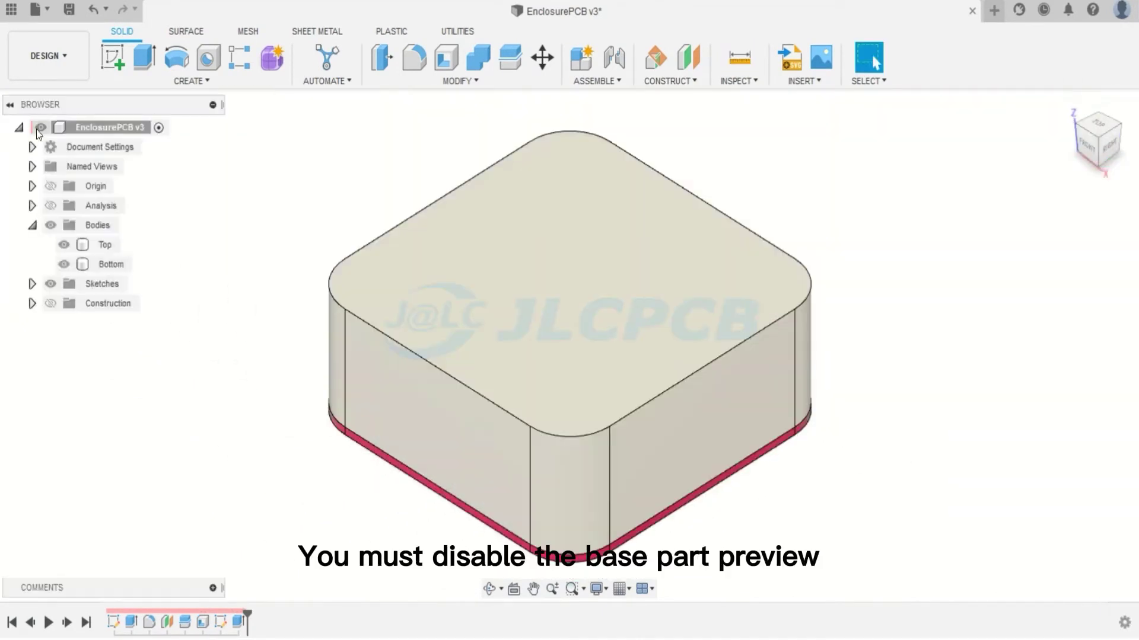
click(70, 271)
Hide the Bottom body and start a sketch on the Top's inner face, viewed from below.
click(64, 264)
click(9, 104)
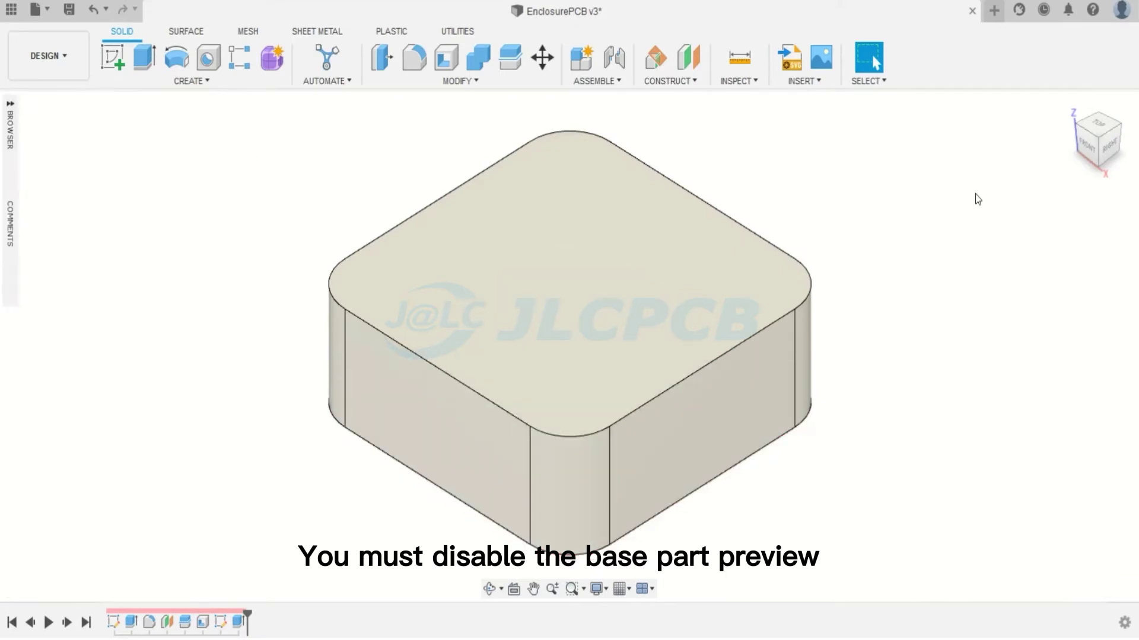
click(1099, 169)
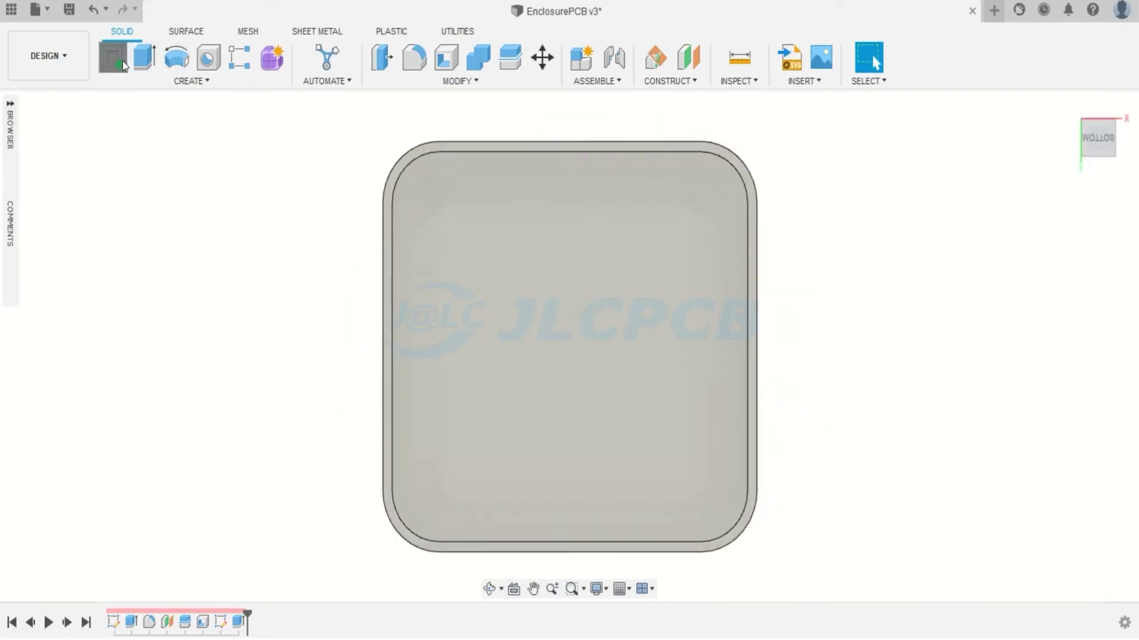
click(522, 280)
Draw two corner-to-corner diagonals across the inner face.
key(l)
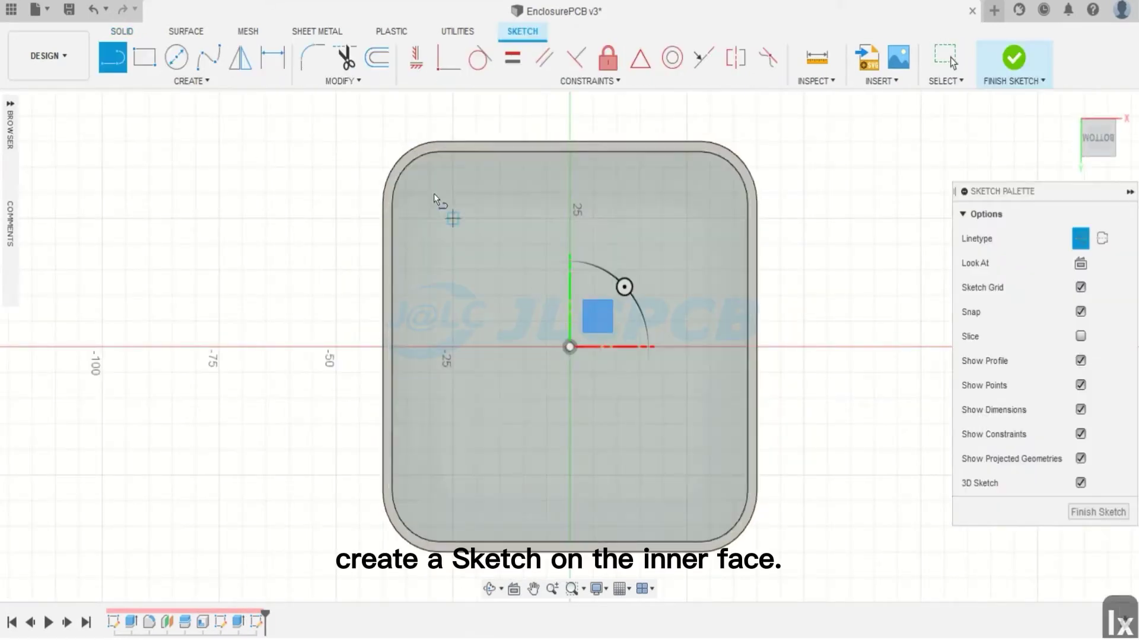
click(405, 170)
click(730, 526)
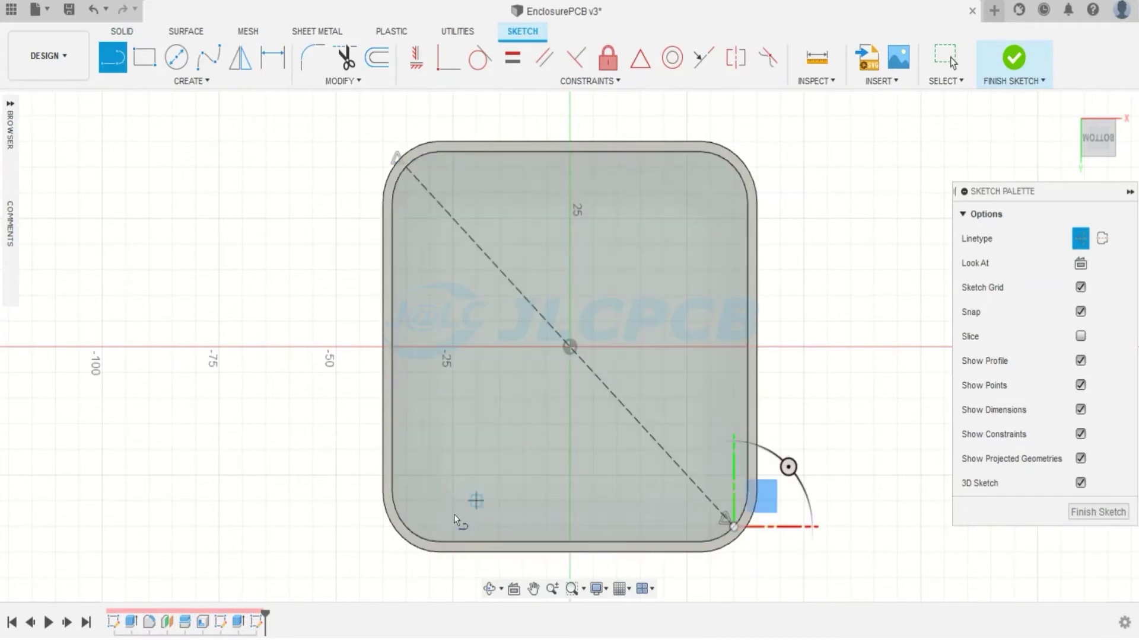
click(406, 527)
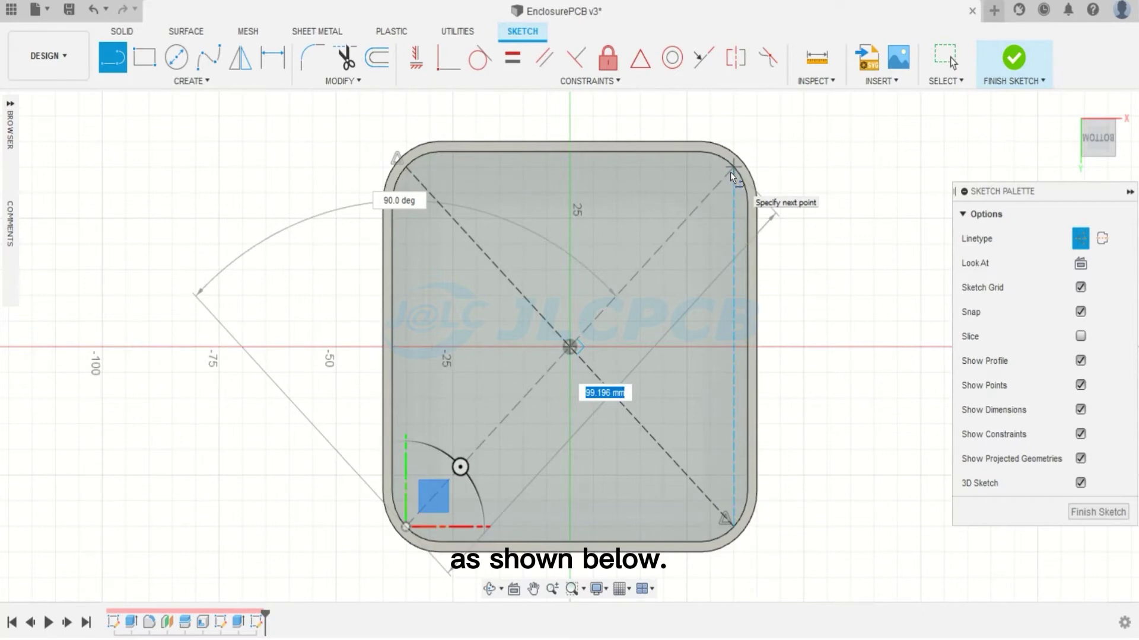
click(730, 172)
key(Escape)
Draw 4 mm diagonal segments at the bottom-right and bottom-left corners.
key(l)
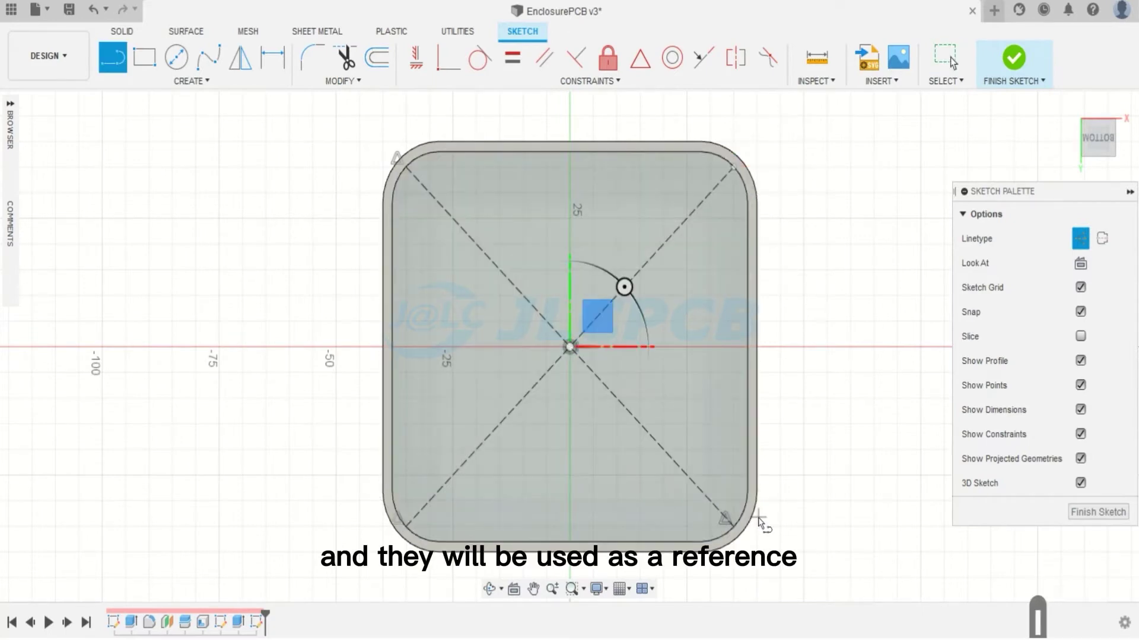
scroll(759, 519, up, 3)
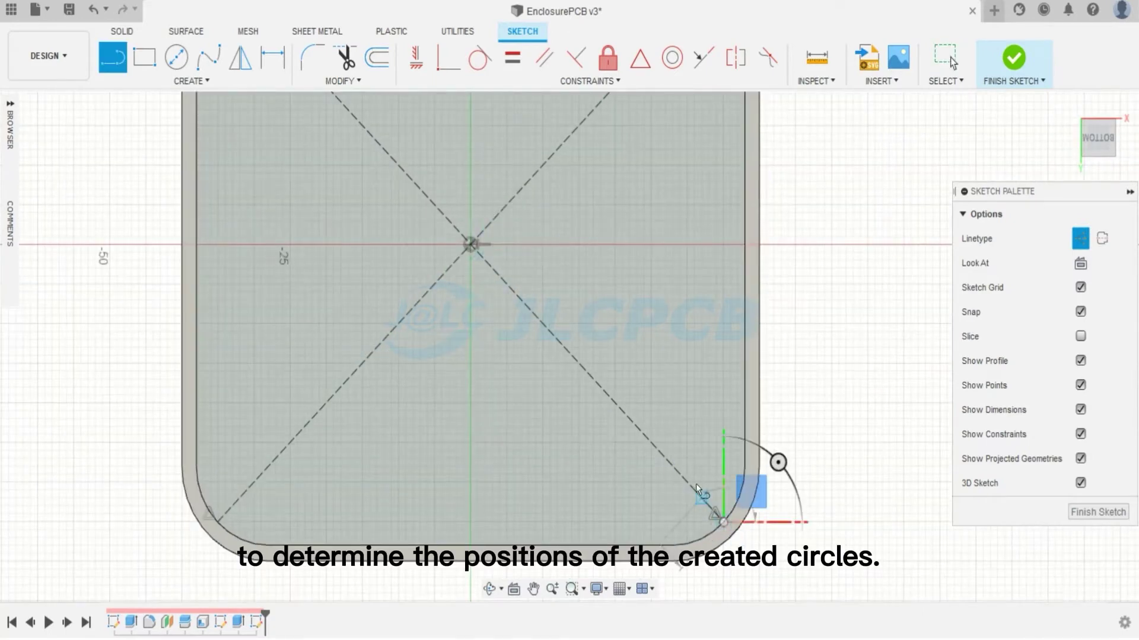
key(Return)
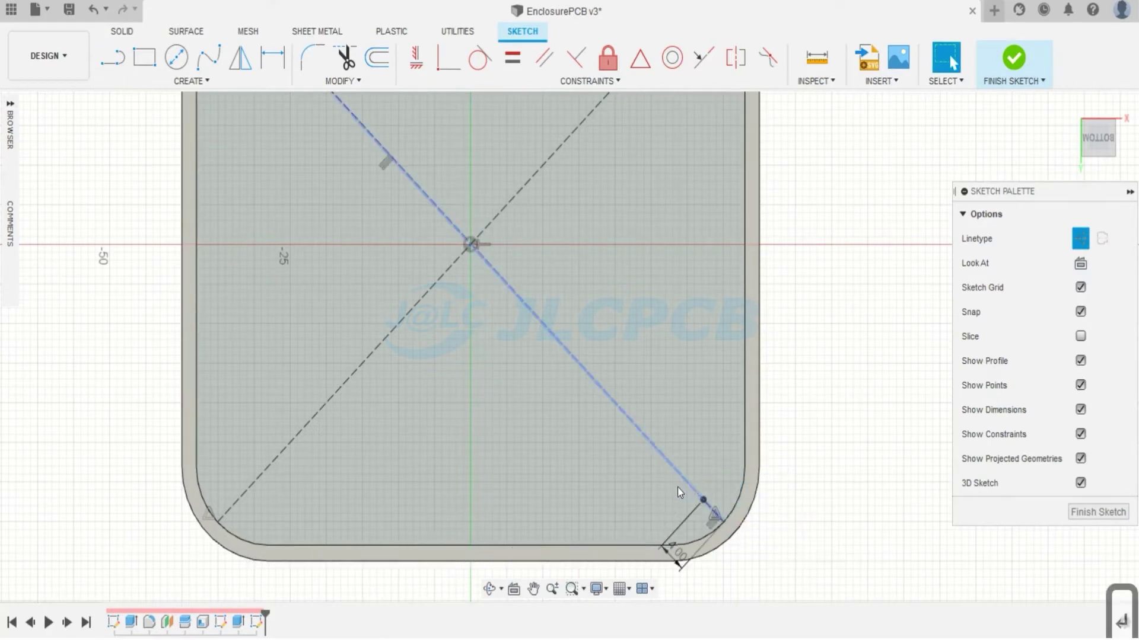
key(Escape)
click(217, 521)
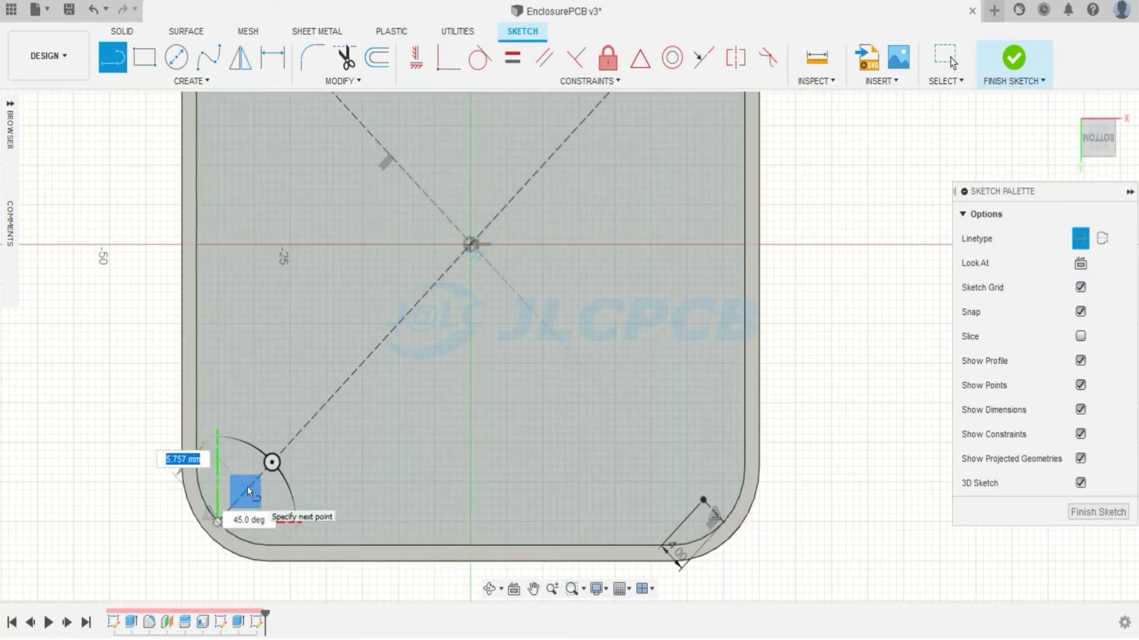
text(4)
key(Return)
key(Escape)
scroll(248, 486, down, 3)
scroll(226, 181, up, 3)
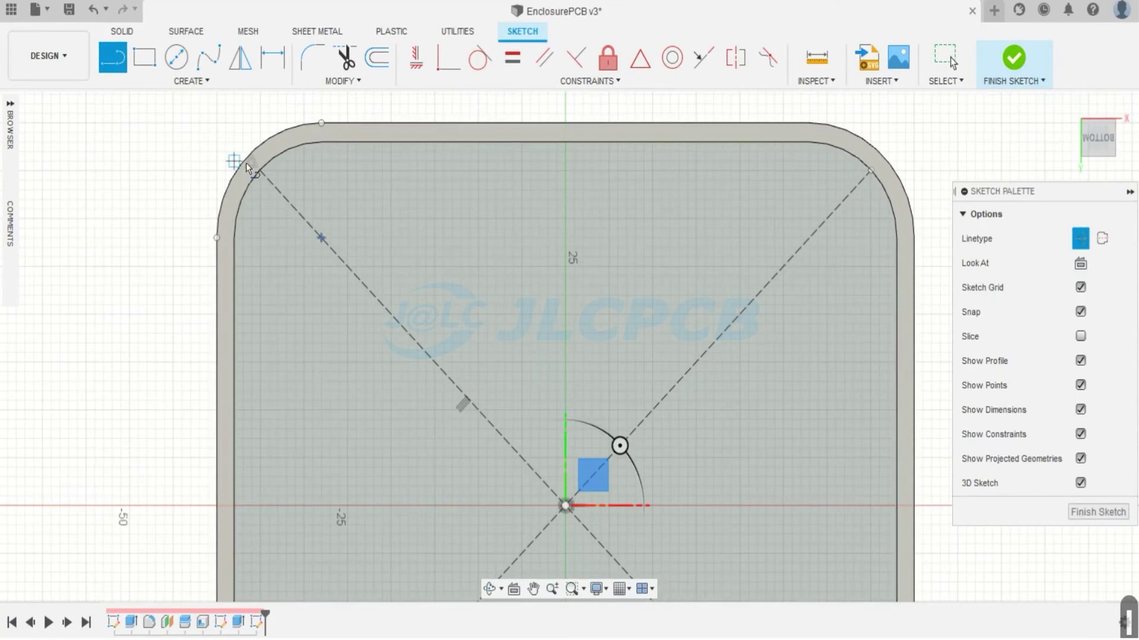
Draw 4 mm diagonal segments at the top-left and top-right corners.
click(259, 170)
text(4)
key(Return)
key(Escape)
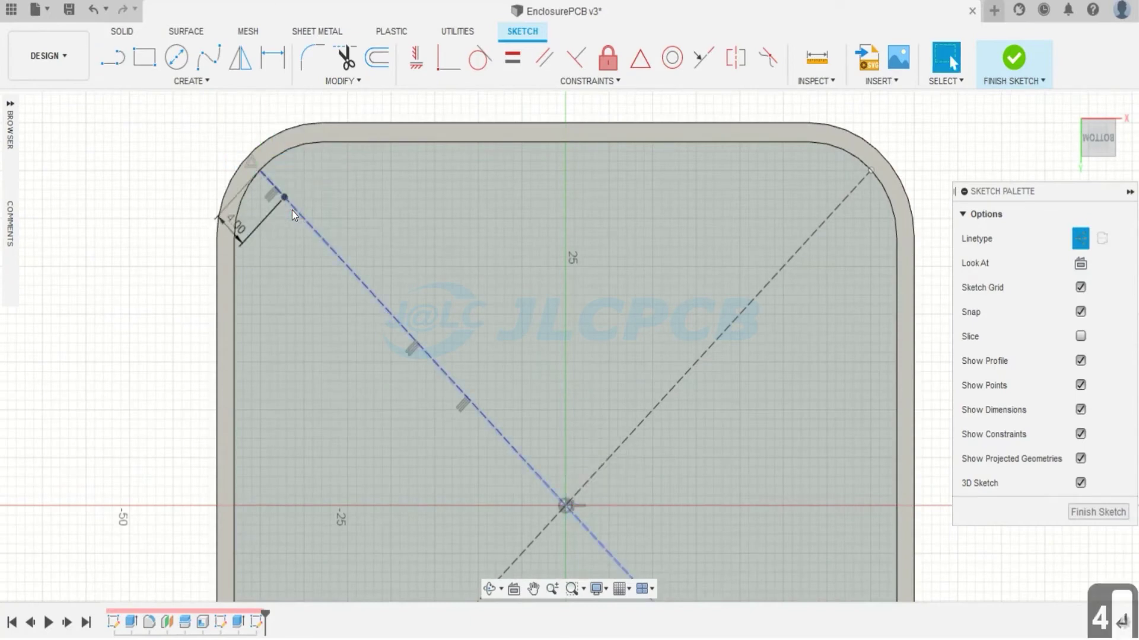
key(l)
click(871, 170)
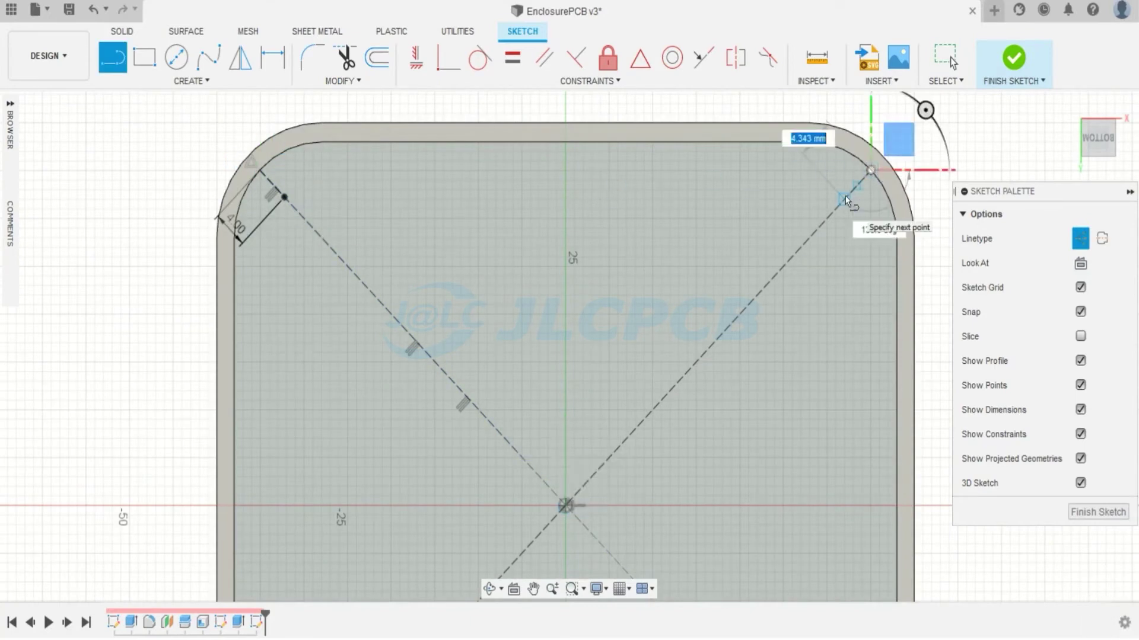
text(4)
key(Return)
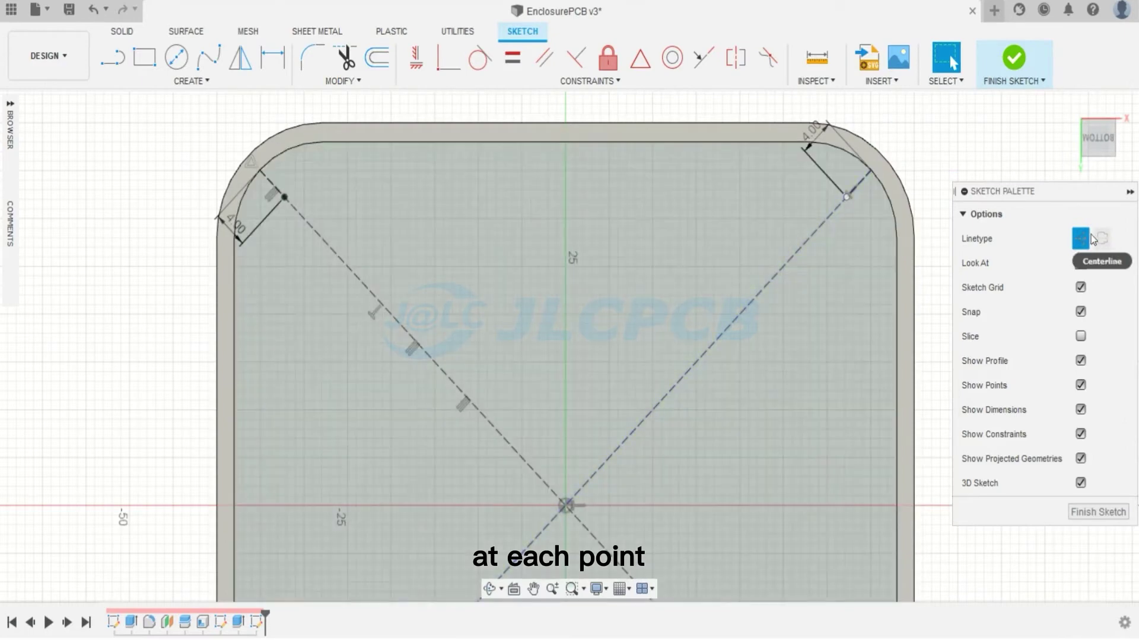
key(Escape)
scroll(677, 248, down, 3)
Draw an 8.5 mm diameter circle centred on the top-left corner point.
scroll(518, 426, up, 2)
key(c)
click(400, 155)
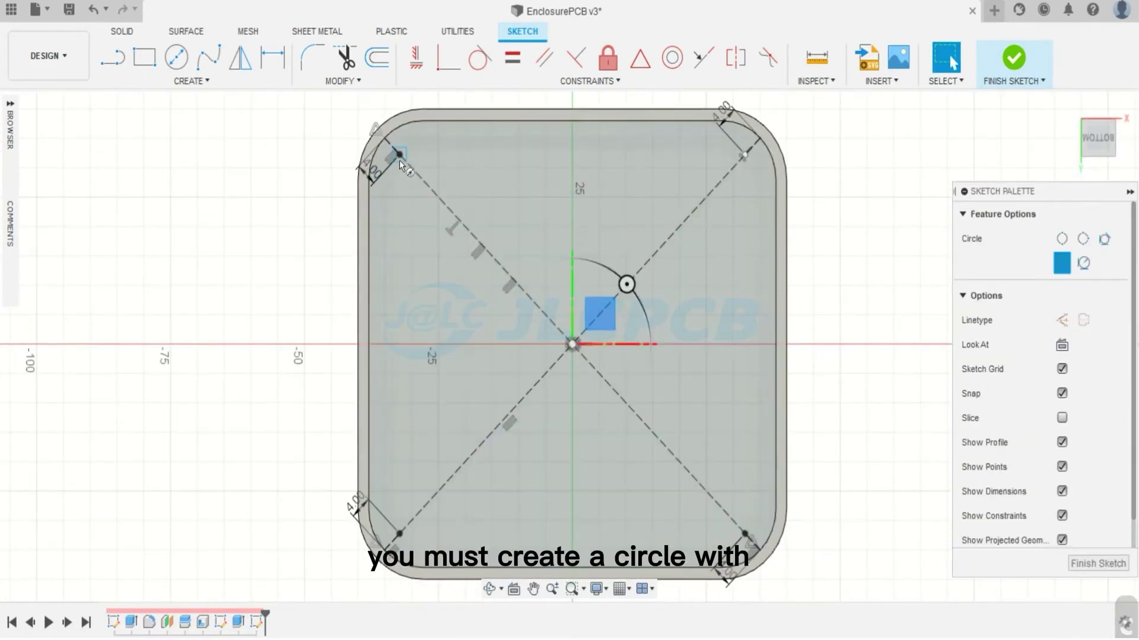
text(8.5)
key(Return)
key(Escape)
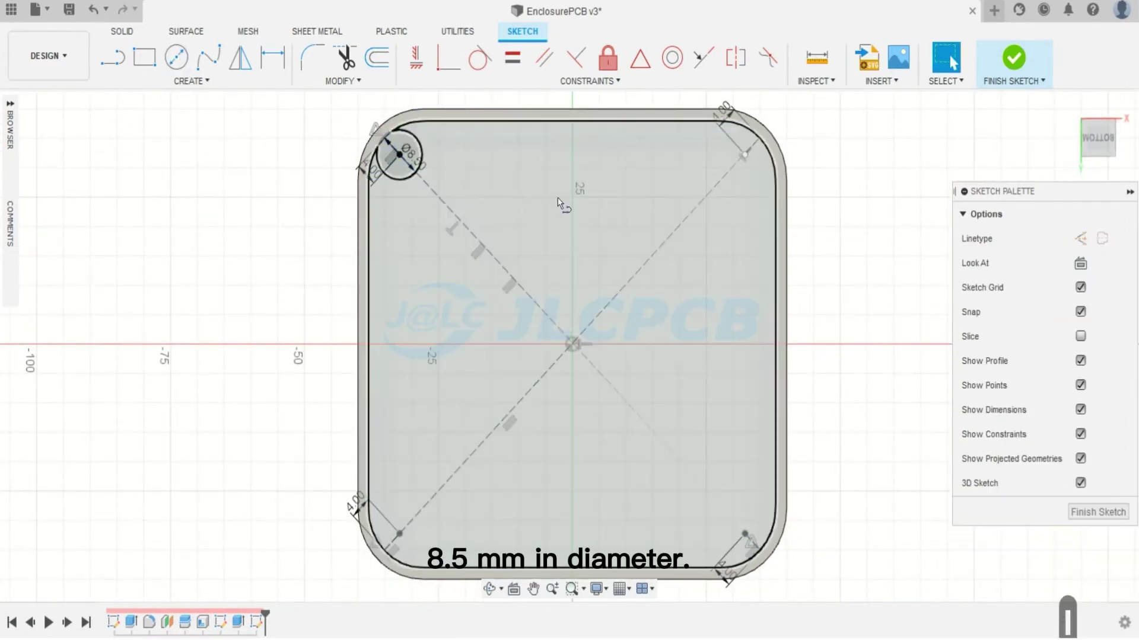
Add 8.5 mm circles centred on the top-right and bottom-left corner points.
key(l)
click(572, 344)
key(c)
click(744, 155)
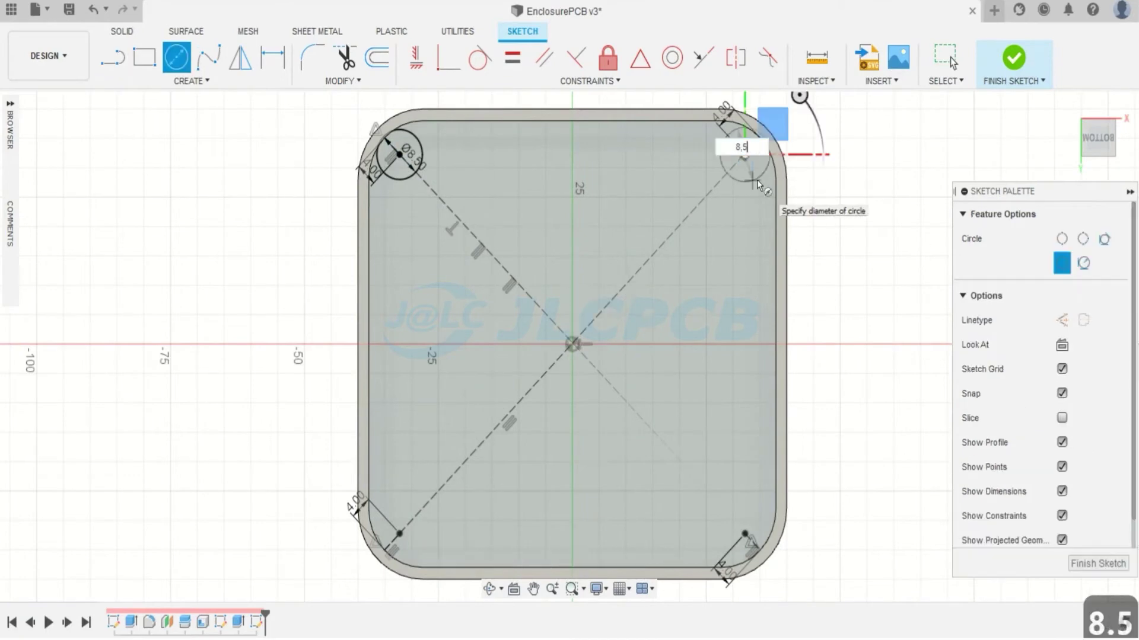
text(8.5)
key(Return)
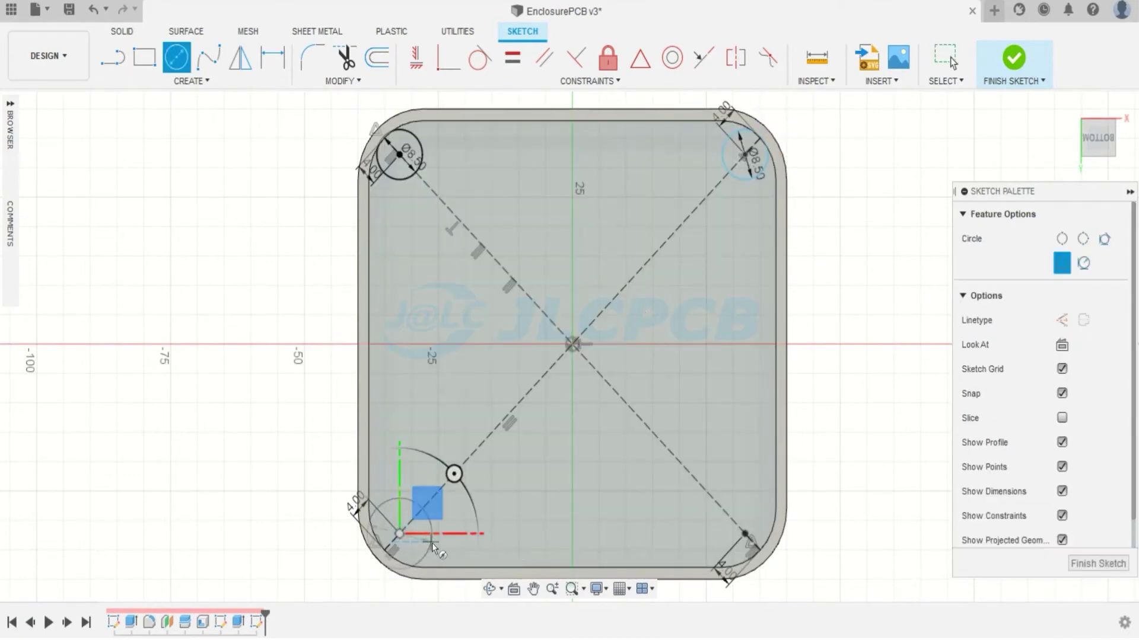
click(433, 543)
text(8.5)
key(Return)
Extrude the four 8.5 mm corner circles 24.6 mm into joined cylindrical bosses.
key(c)
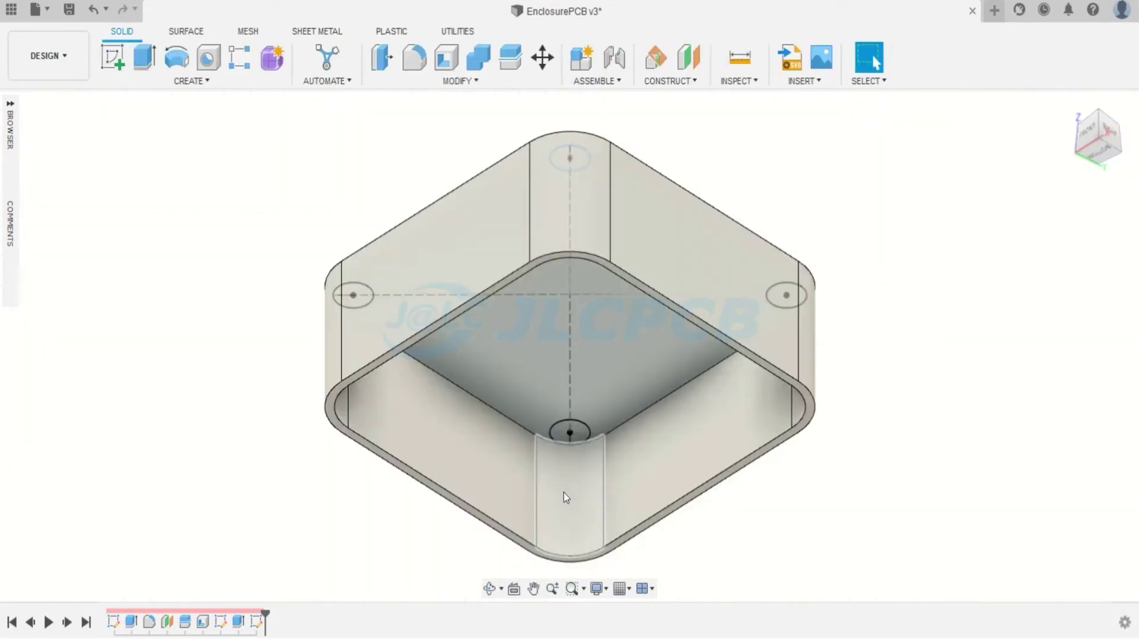
key(e)
click(578, 440)
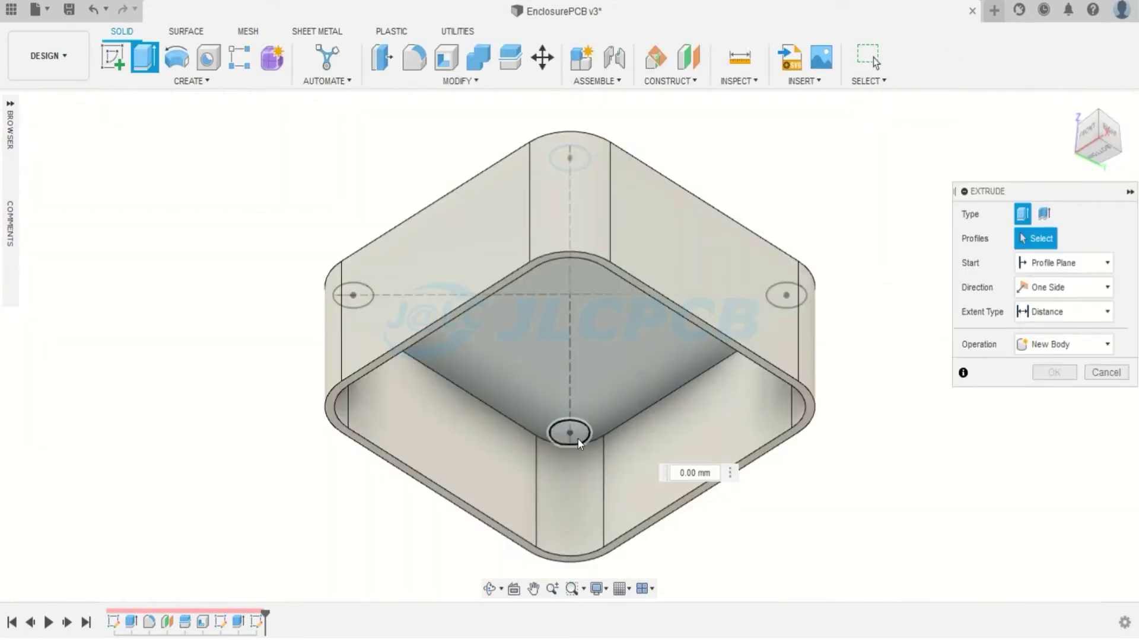
scroll(578, 441, up, 4)
scroll(561, 420, up, 8)
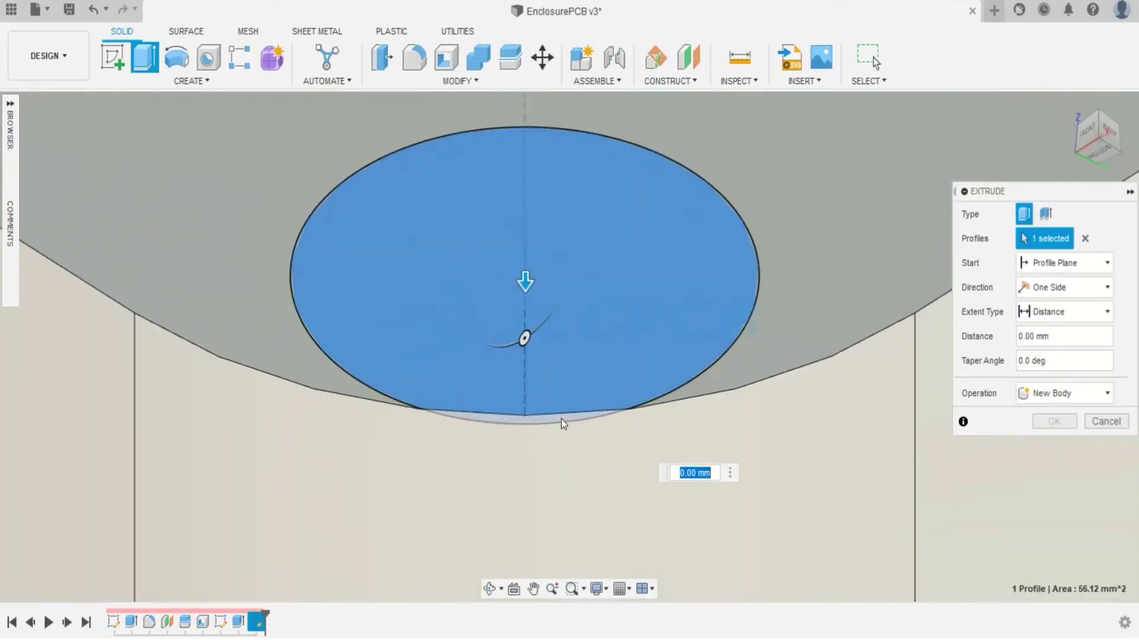
scroll(559, 419, down, 10)
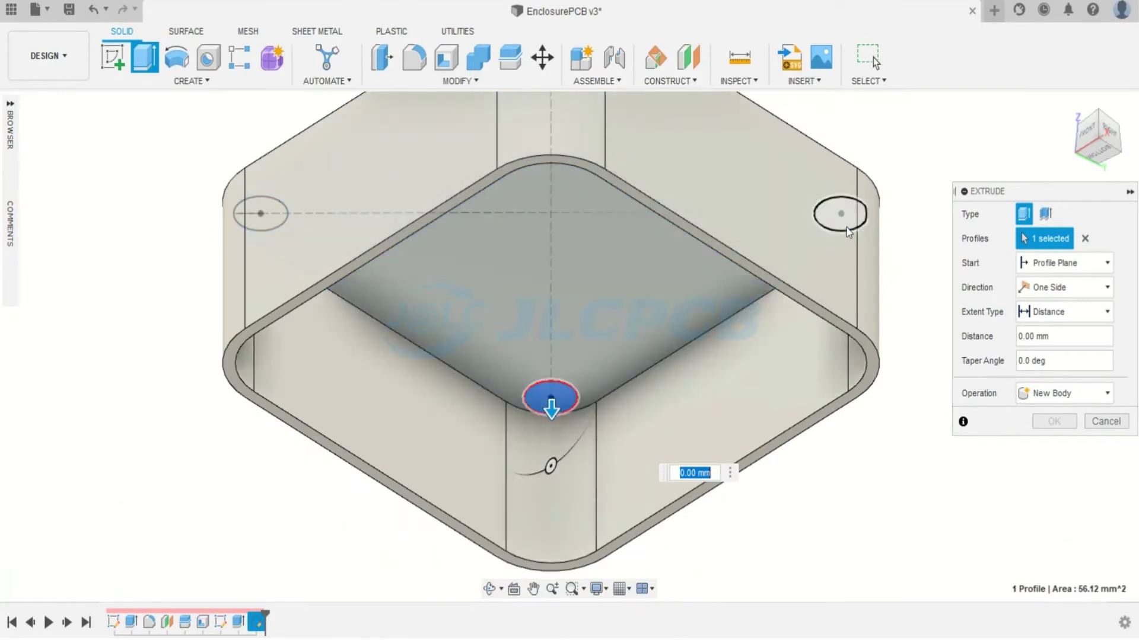
click(839, 221)
scroll(640, 284, down, 3)
click(583, 109)
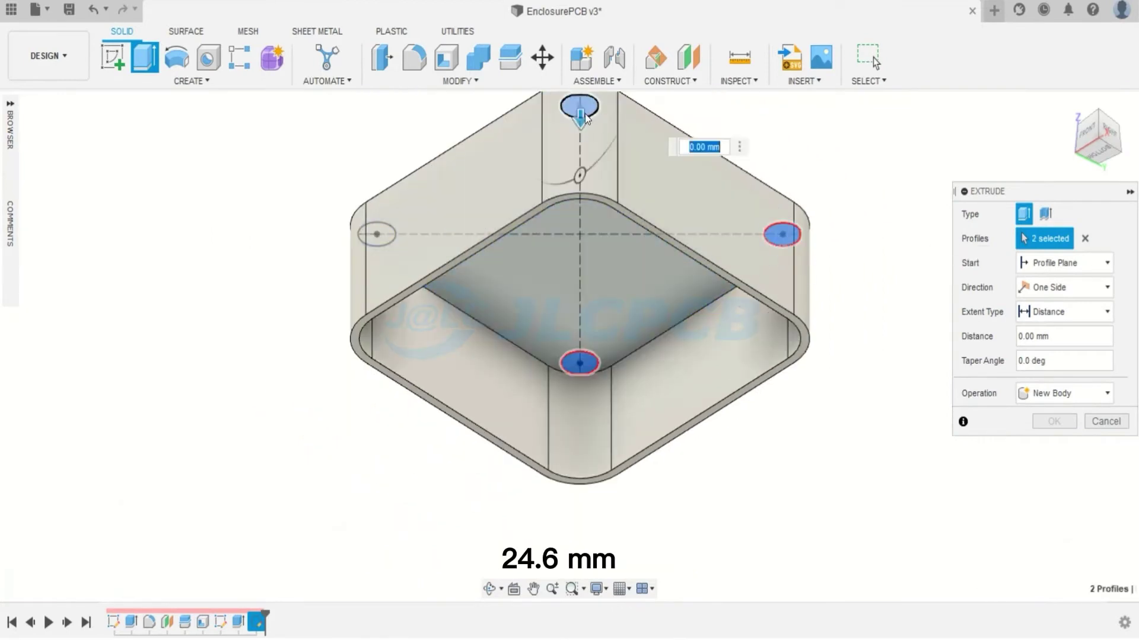
click(382, 240)
text(2)
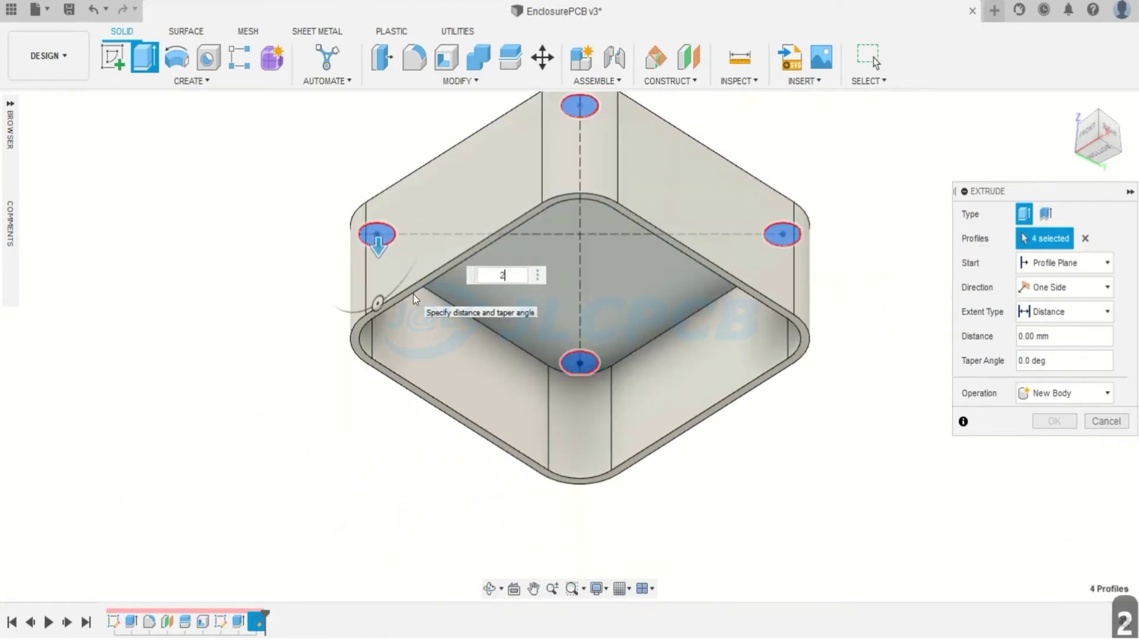
text(4.6)
key(Return)
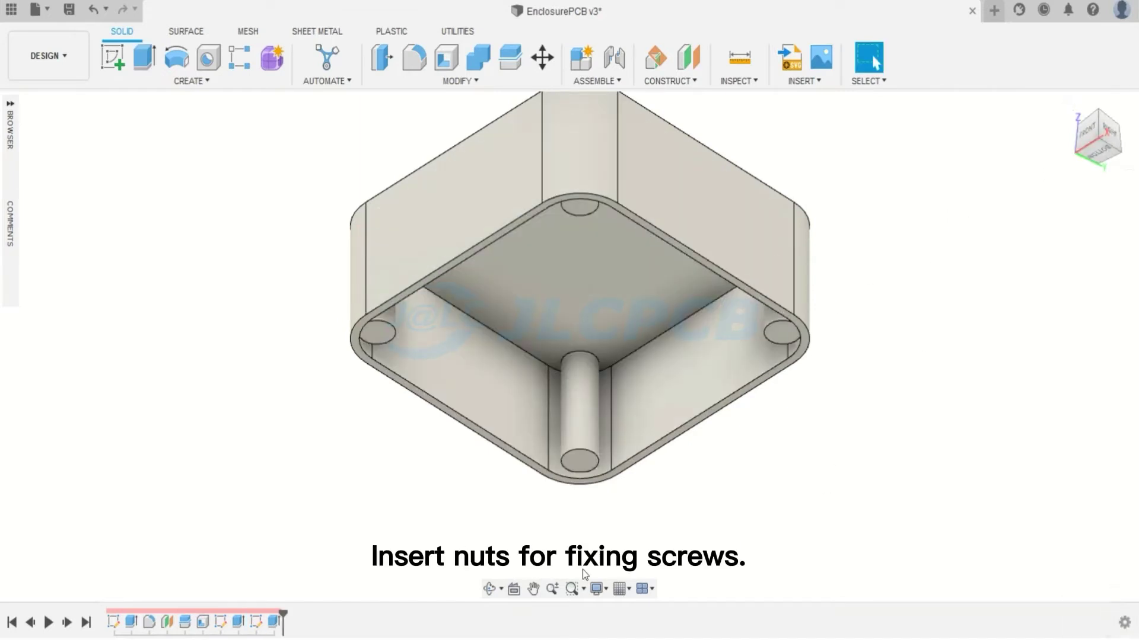
Orbit the M3 insert nut to inspect its threaded end and side.
key(F6)
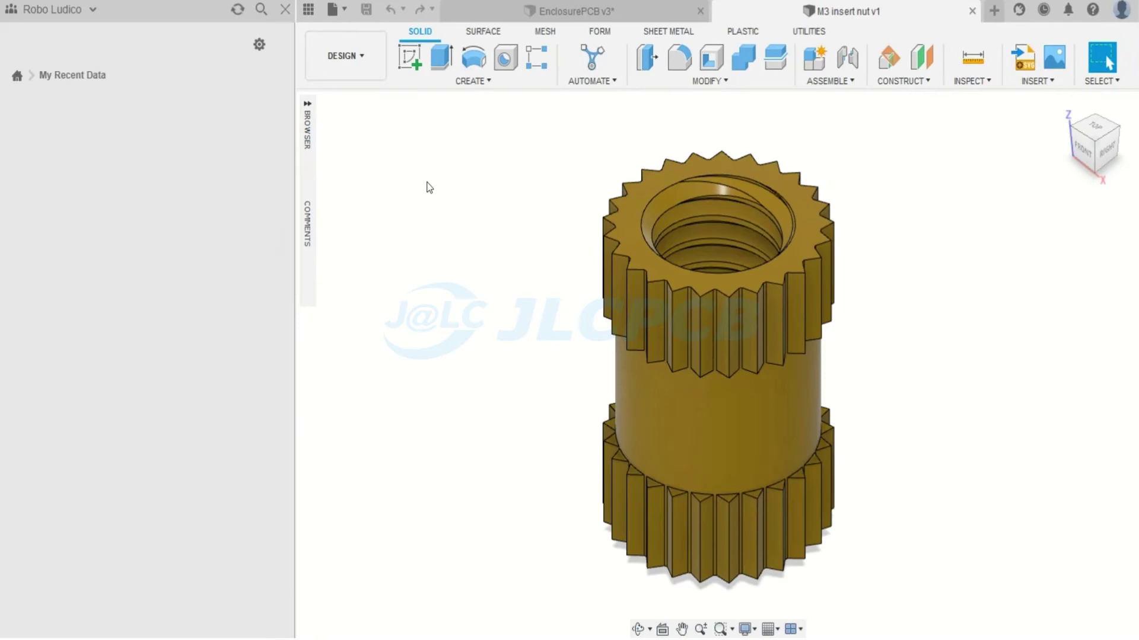
click(642, 629)
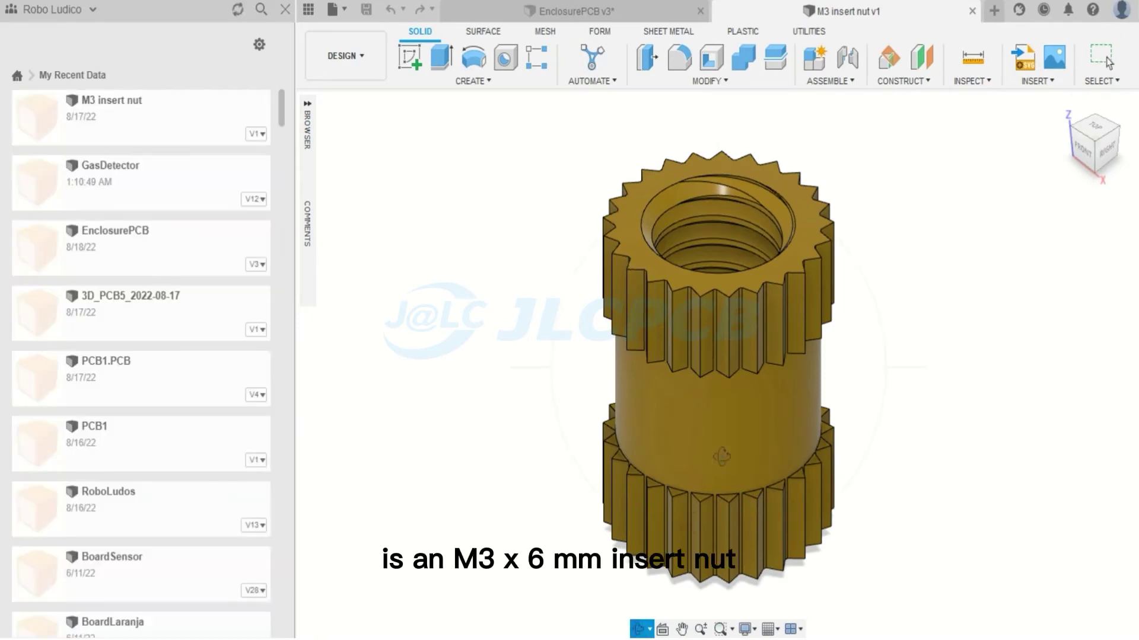
drag(730, 373, 703, 347)
drag(688, 254, 672, 147)
Bring the M3 insert nut into EnclosurePCB, move it 95 mm along X, and close the Data Panel.
click(632, 17)
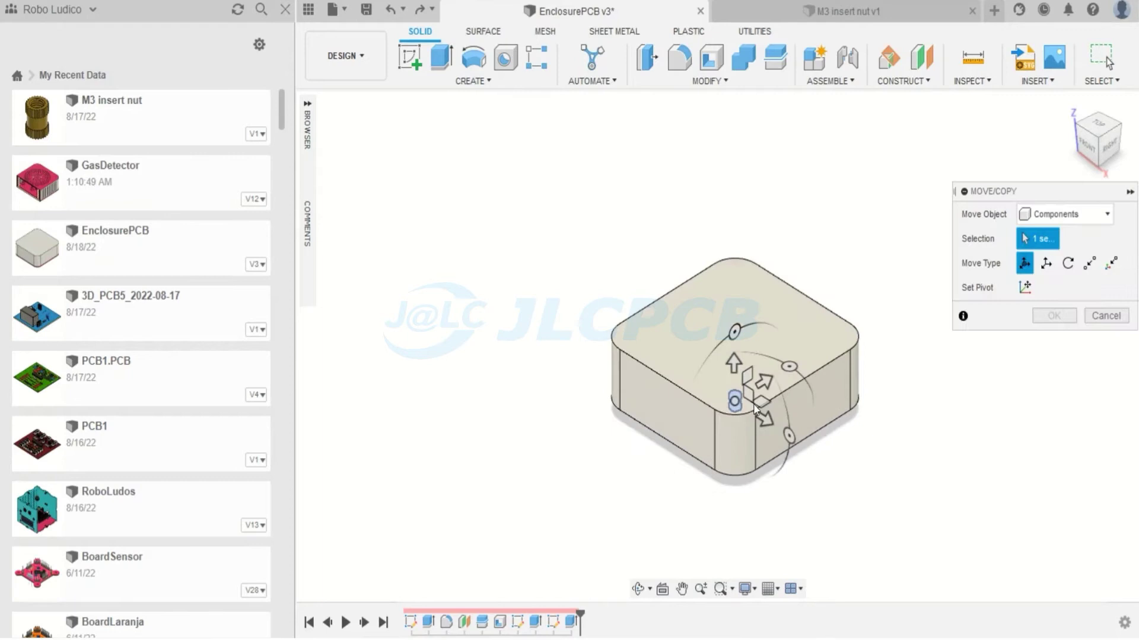
drag(764, 416, 934, 503)
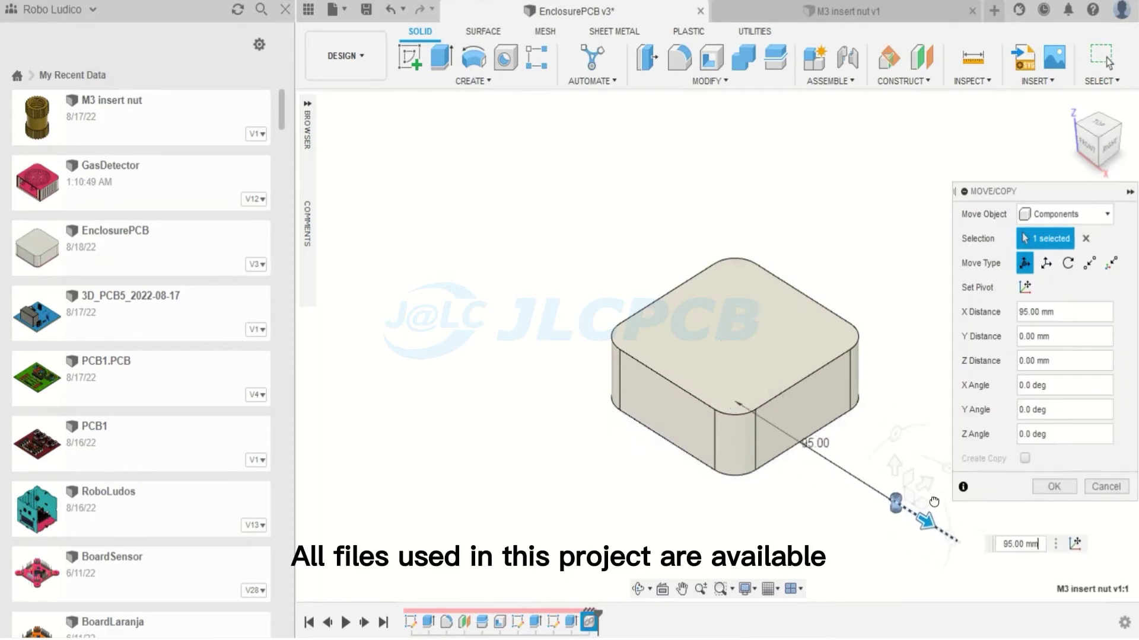
click(1060, 491)
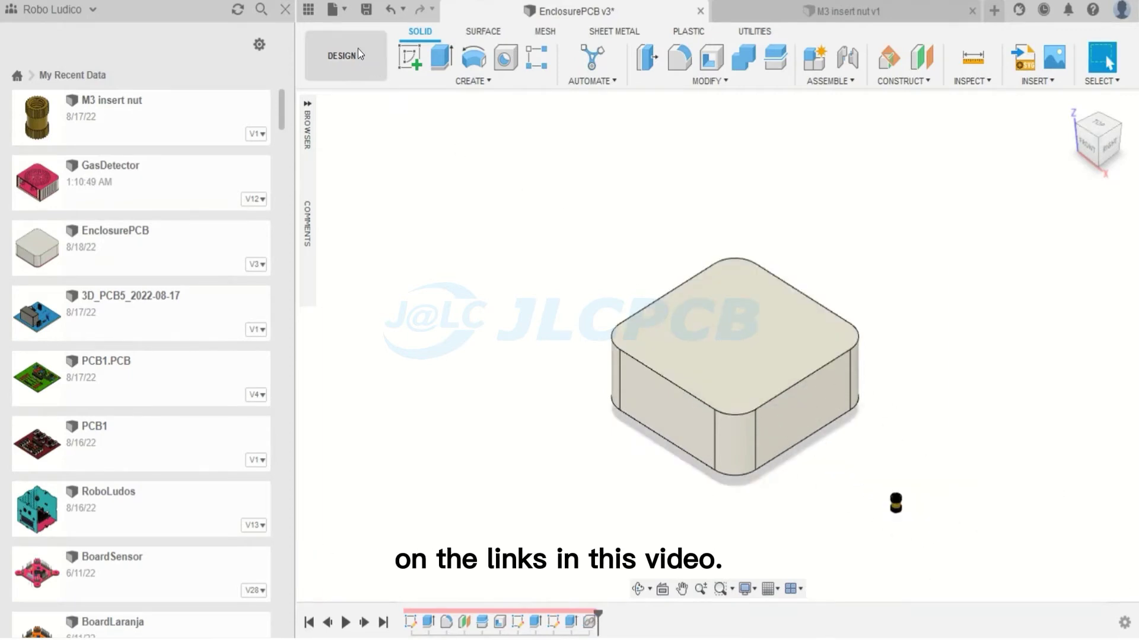
click(292, 12)
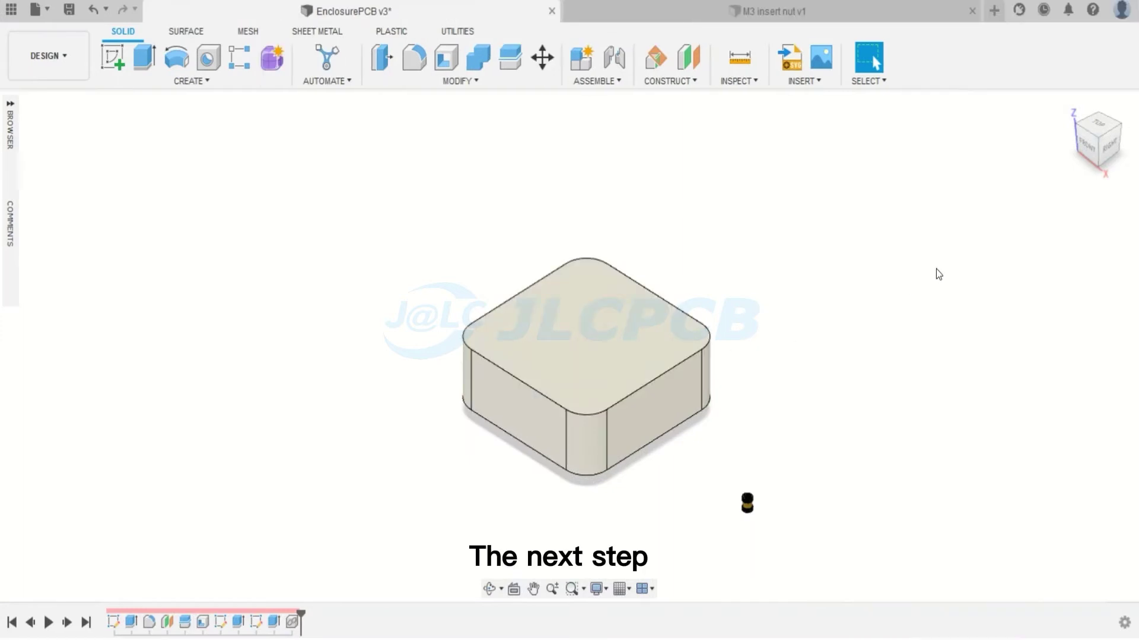
Set the ViewCube to BOTTOM and fit the view to show the hollow interior with its bosses.
click(1099, 168)
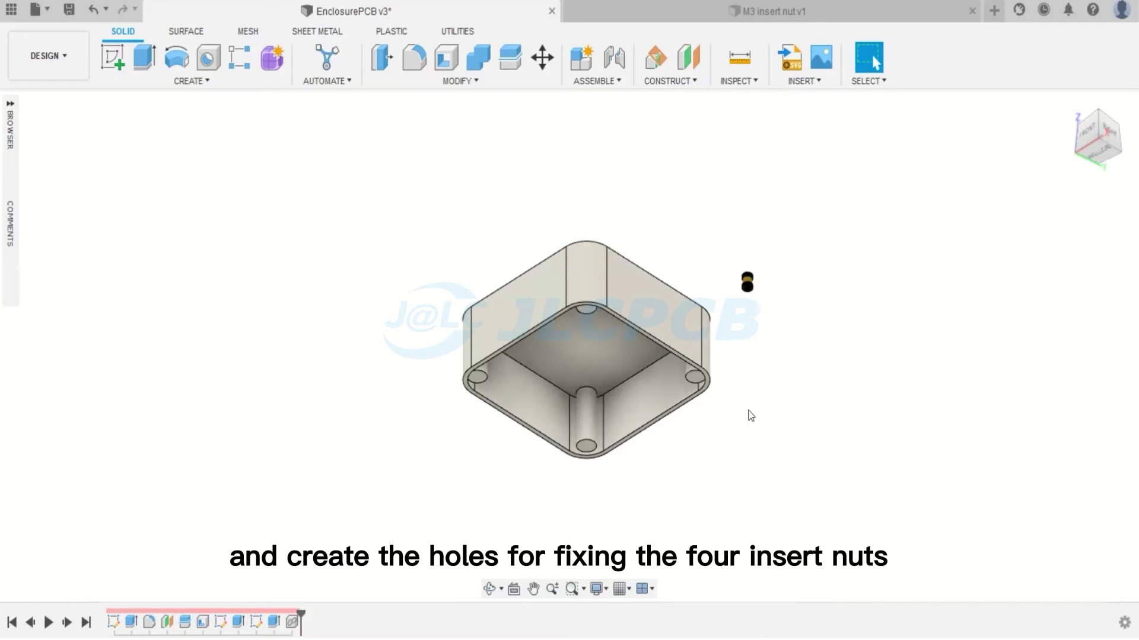
click(1098, 148)
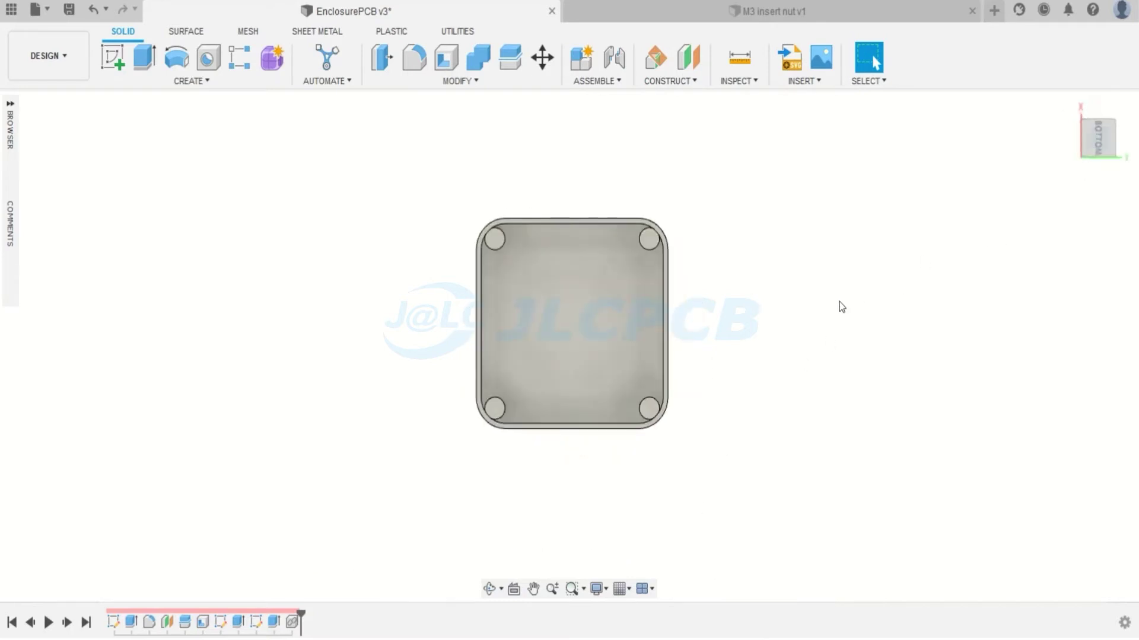
scroll(538, 270, up, 3)
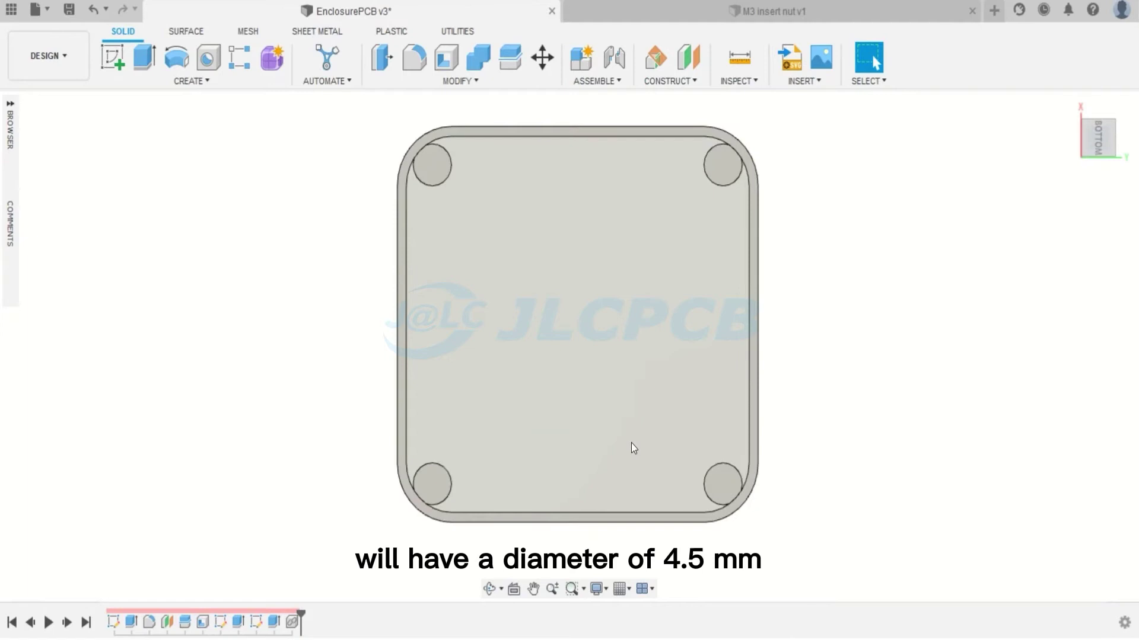
key(F6)
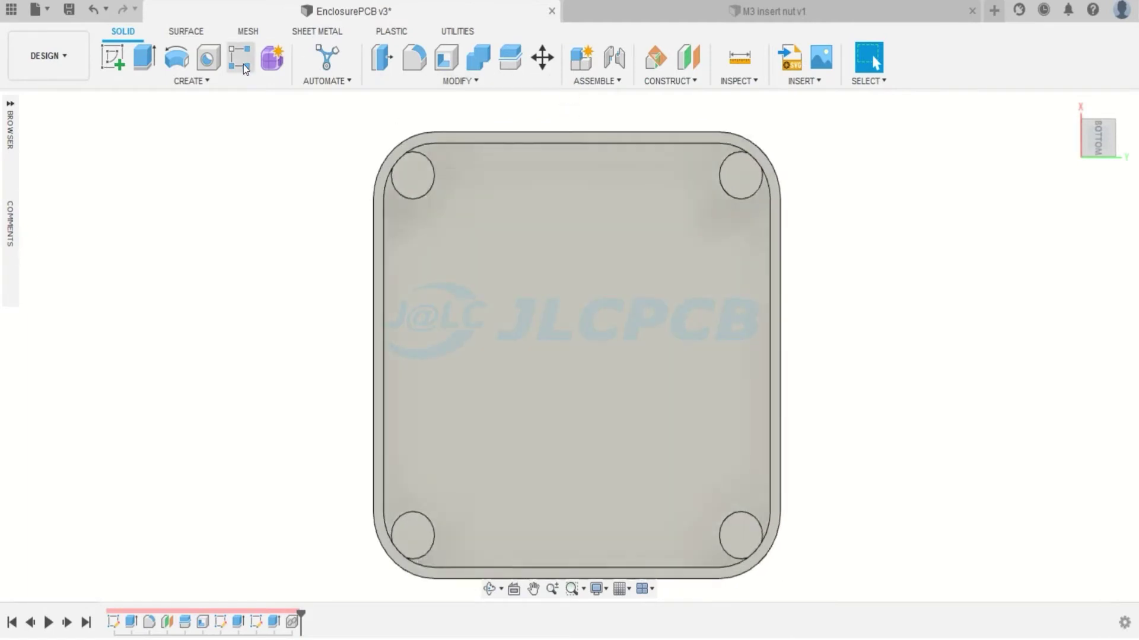
Start a sketch on the bottom face and project the corner boss circles into it.
click(112, 57)
click(412, 525)
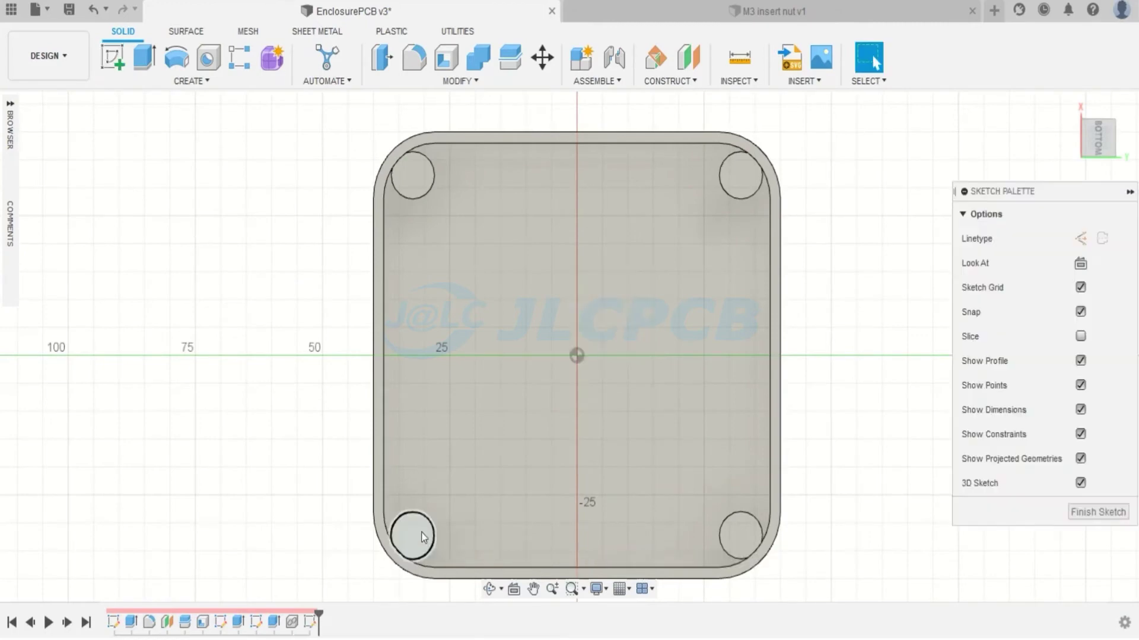
key(p)
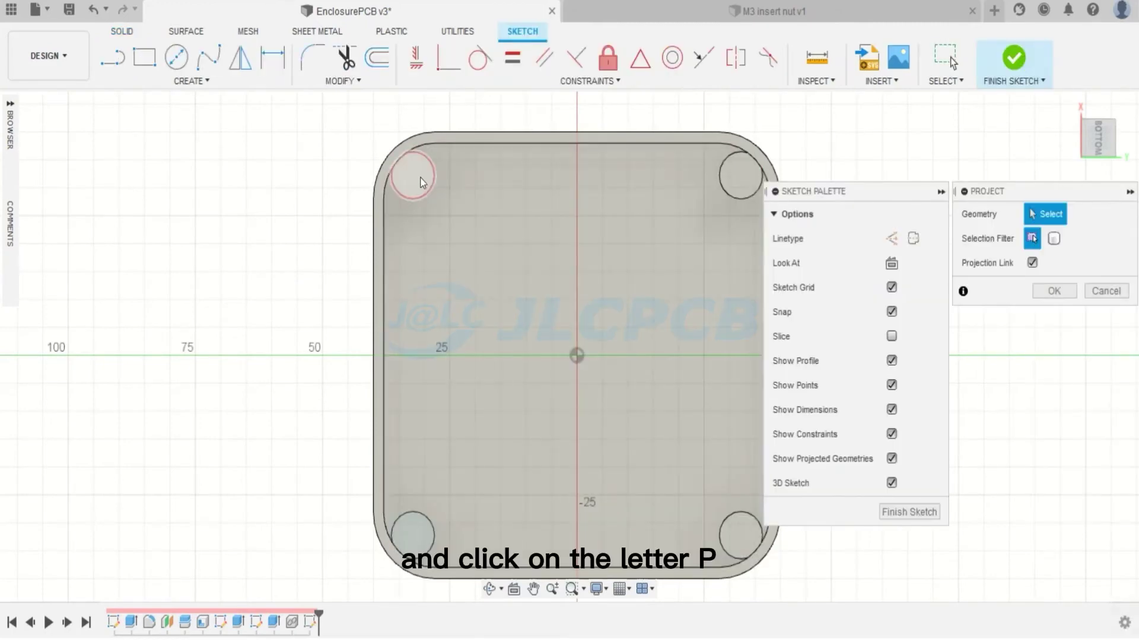
click(419, 178)
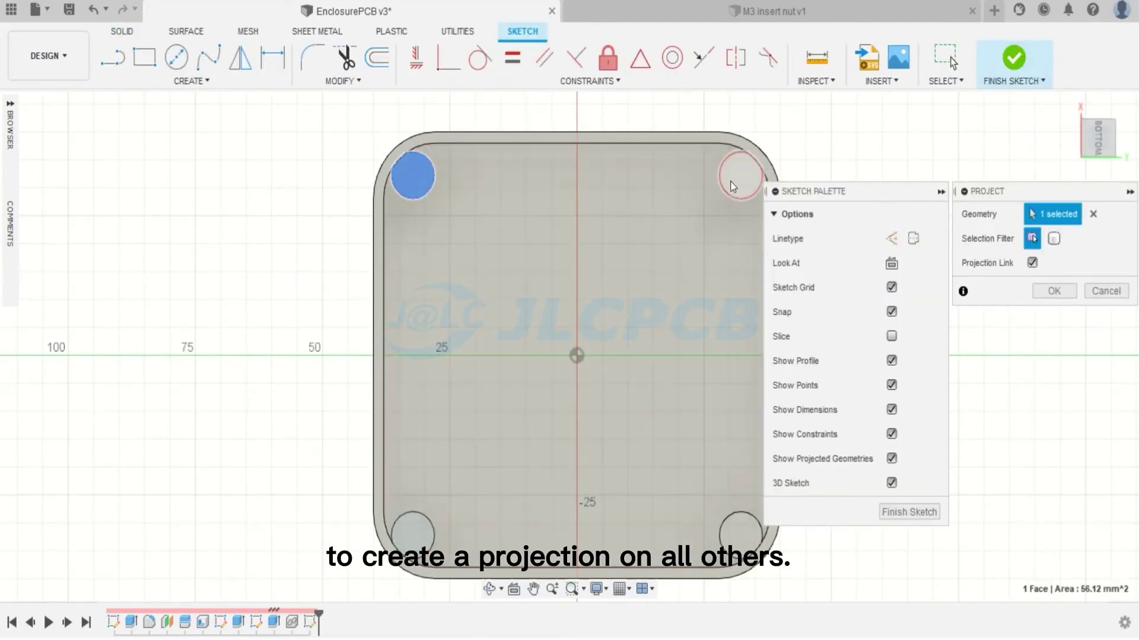
click(740, 175)
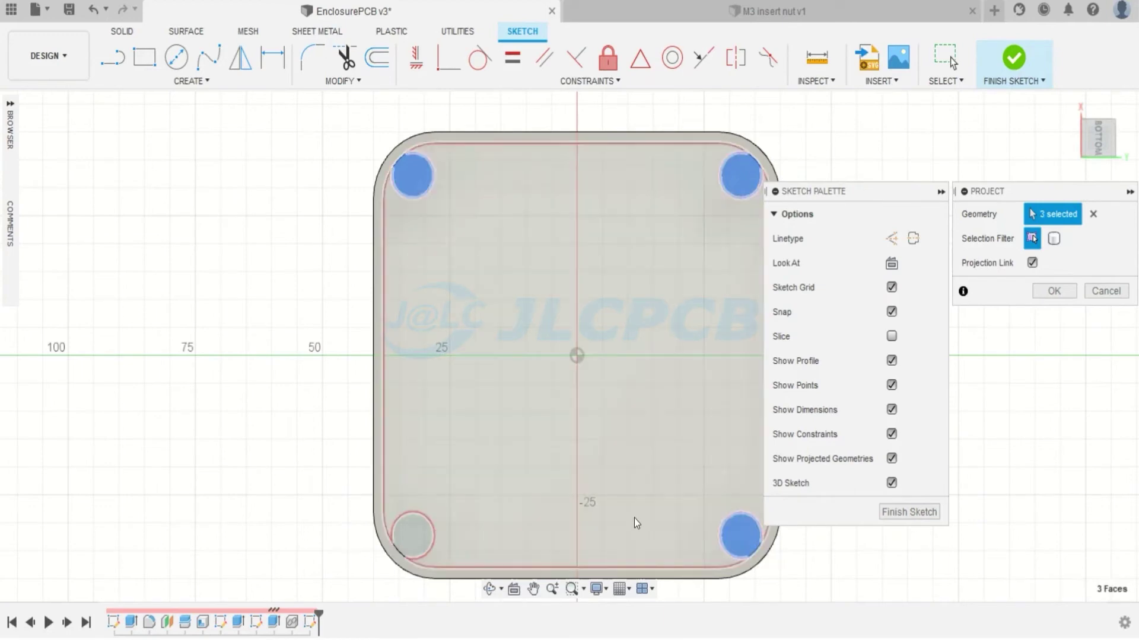
click(1054, 291)
Draw 4.5 mm circles centred on the bottom-left and top-left bosses.
key(c)
scroll(415, 532, up, 3)
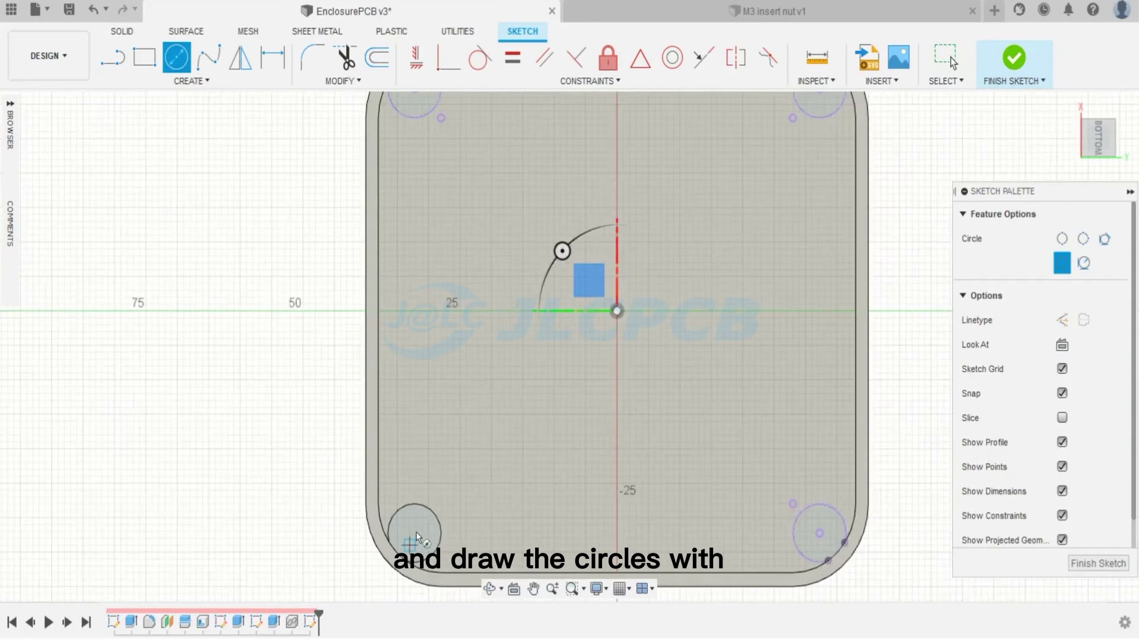
click(413, 534)
text(4,5)
key(Return)
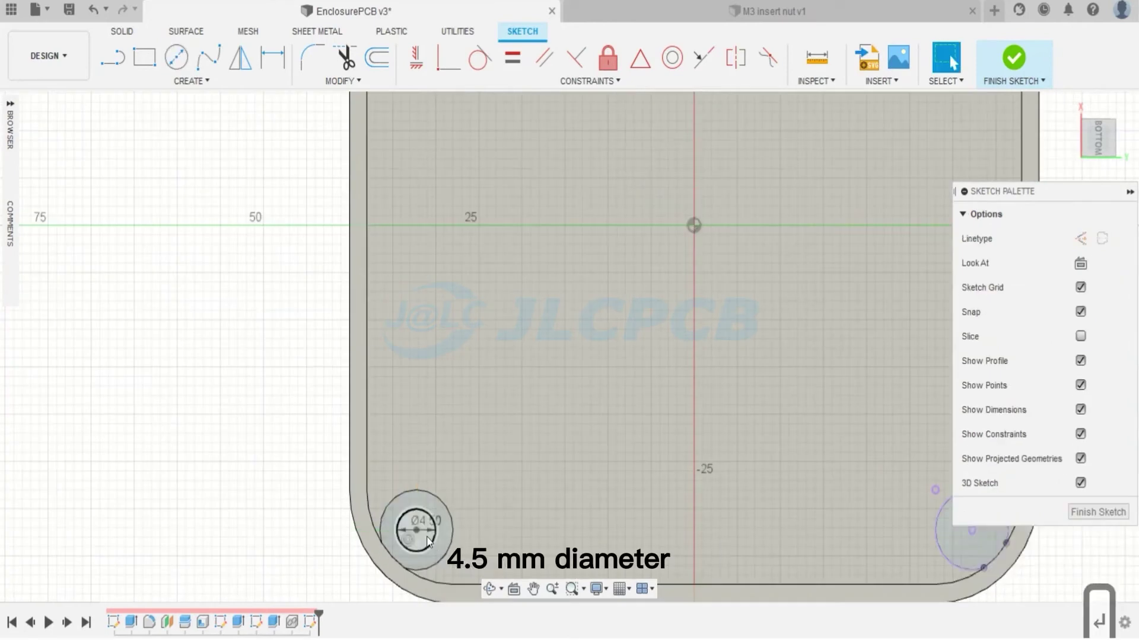
scroll(418, 531, down, 3)
click(421, 183)
text(4,5)
key(Return)
Add 4.5 mm circles centred on the top-right and bottom-right bosses.
scroll(593, 297, down, 3)
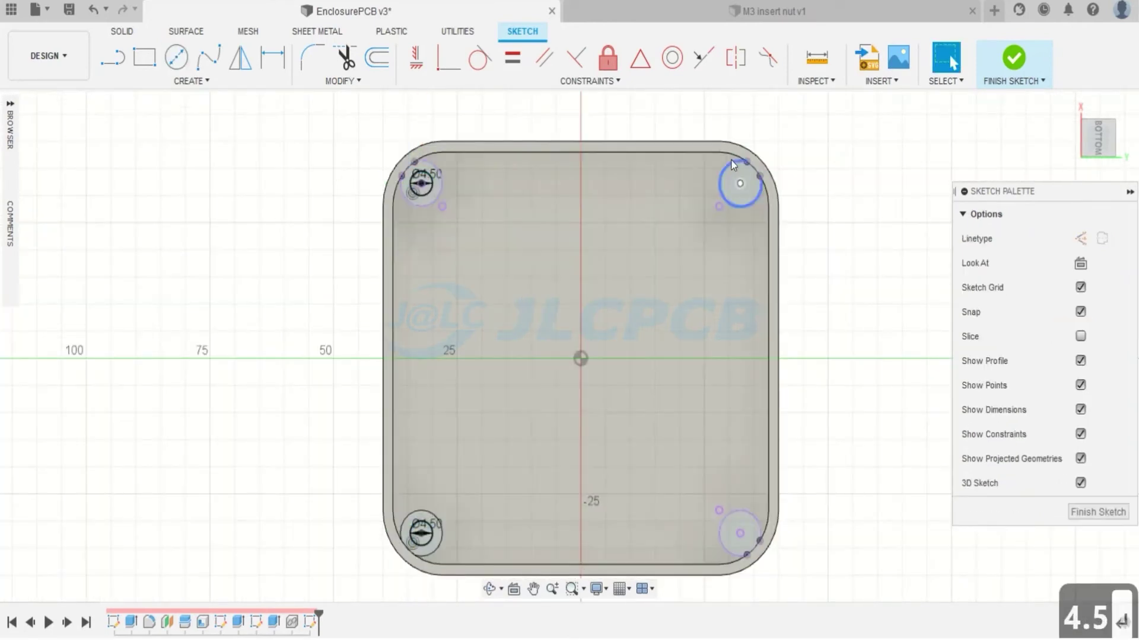
scroll(739, 183, up, 3)
click(759, 223)
text(4,5)
key(Return)
key(Escape)
scroll(769, 237, down, 3)
scroll(767, 549, up, 3)
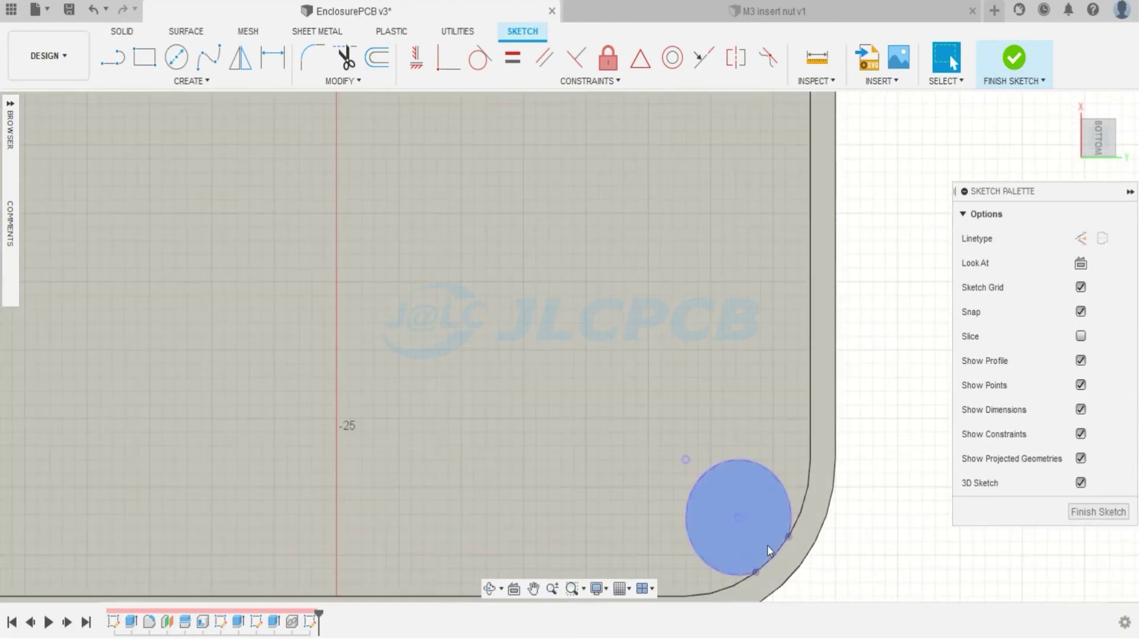
key(c)
click(738, 518)
text(4,5)
key(Return)
key(Escape)
scroll(656, 477, down, 5)
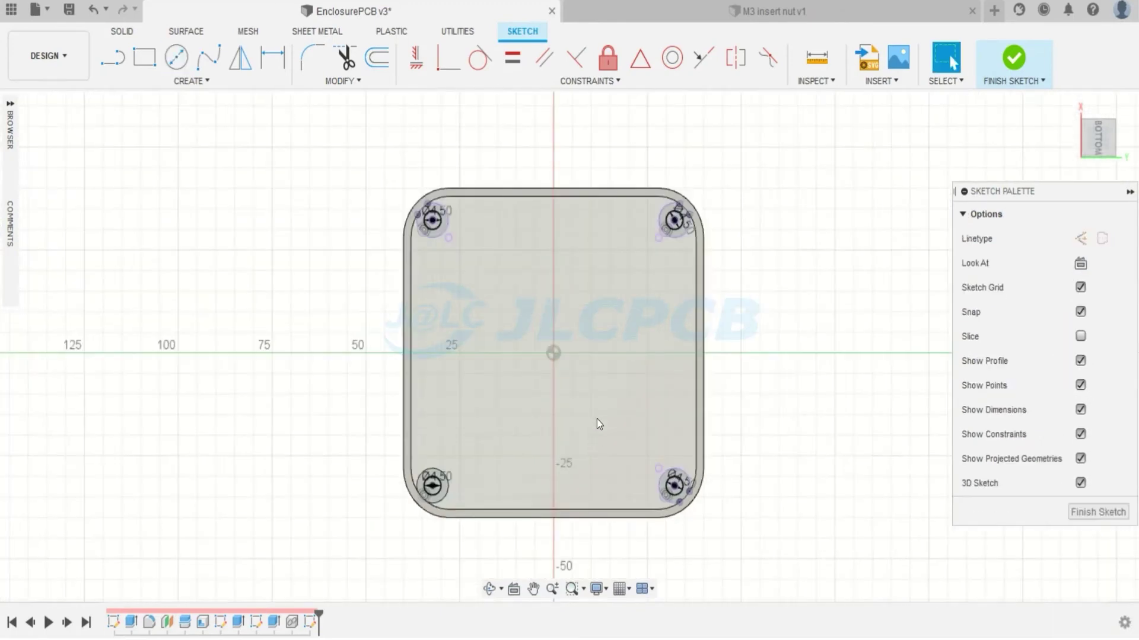
Finish the sketch and extrude-cut the 4.5 mm hole circles -6 mm into the bosses.
click(1015, 59)
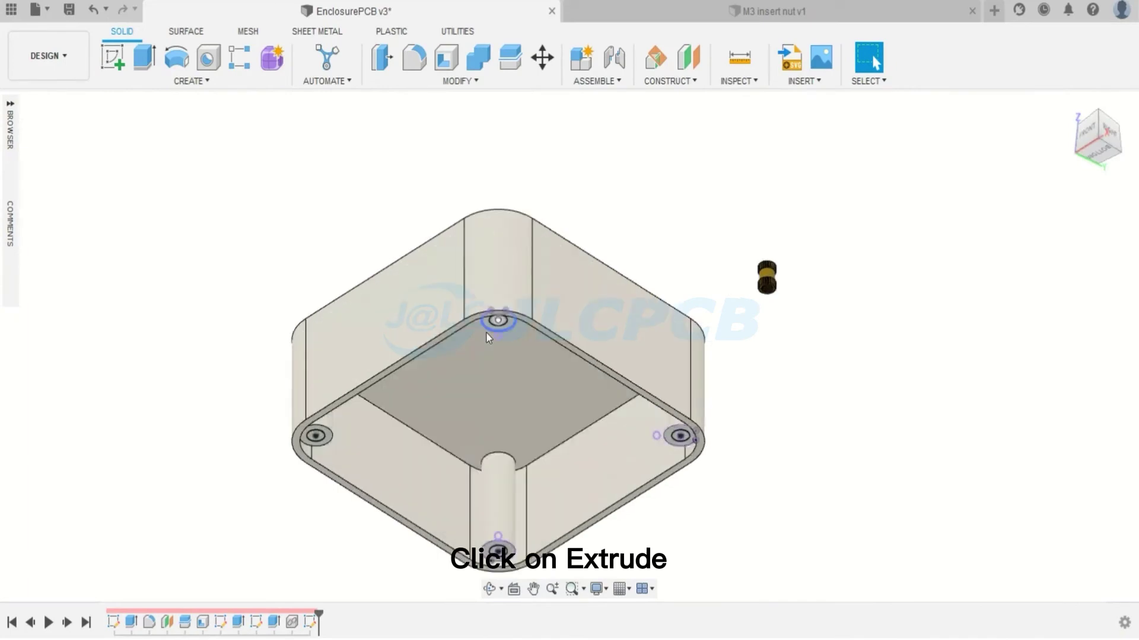
scroll(487, 333, up, 5)
key(e)
scroll(525, 341, down, 2)
click(534, 277)
scroll(242, 486, up, 2)
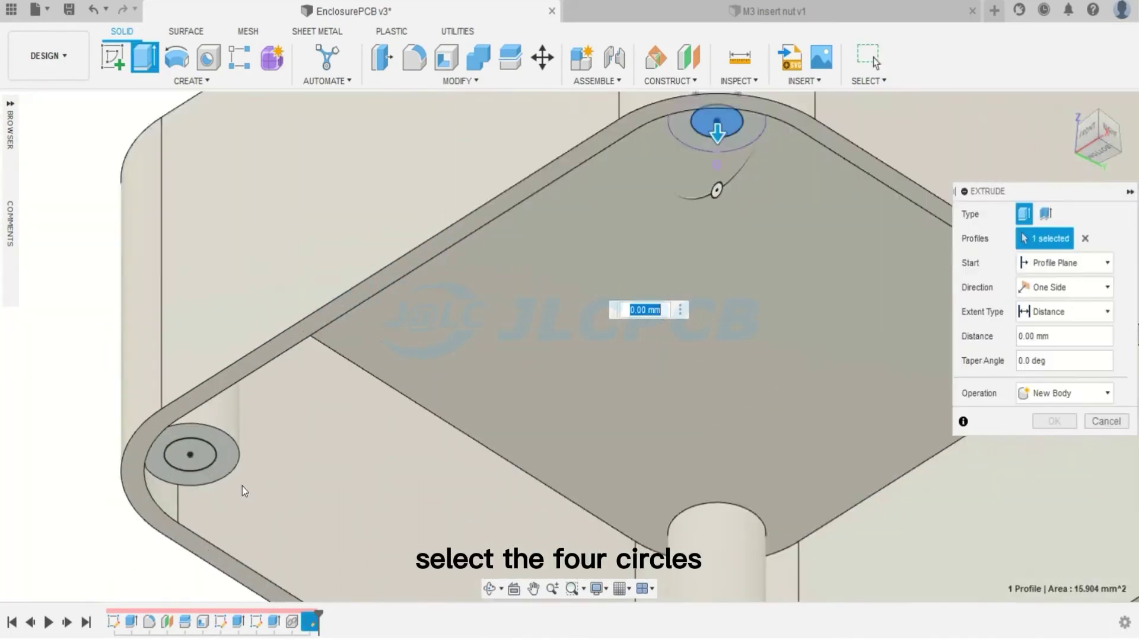
click(189, 454)
scroll(657, 462, down, 3)
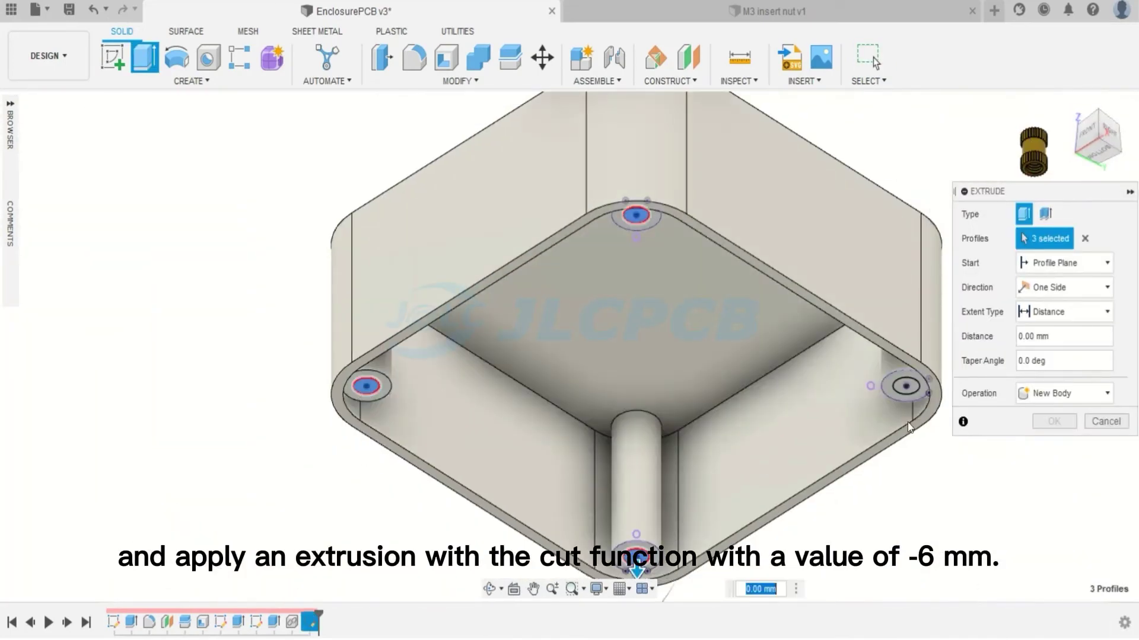
click(908, 392)
text(-6)
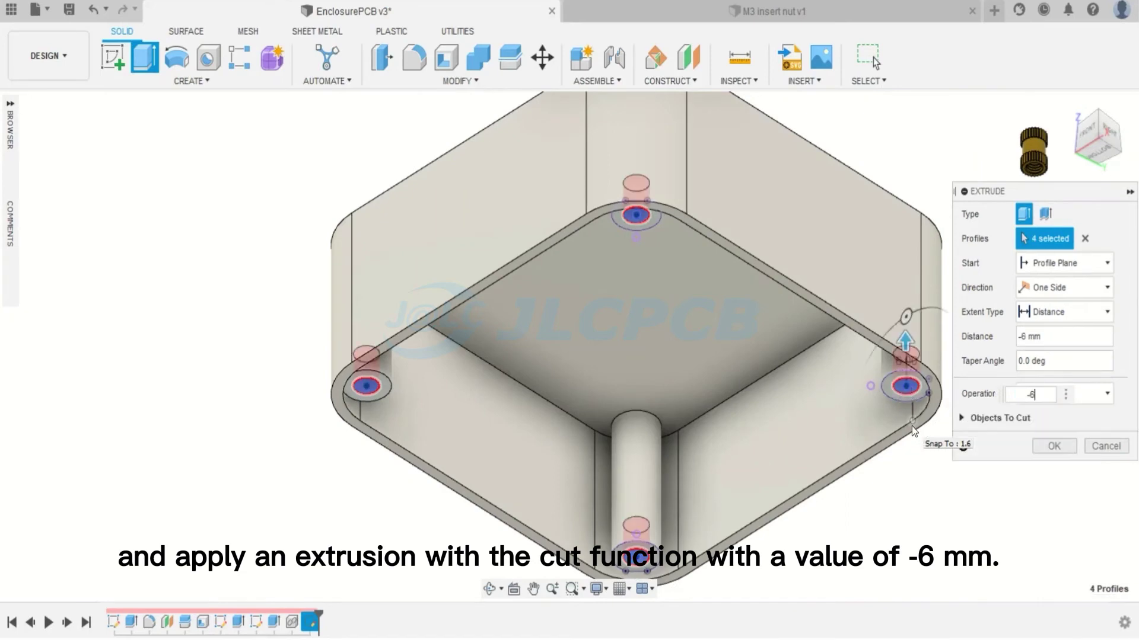
key(Return)
scroll(709, 294, down, 1)
scroll(714, 356, down, 3)
scroll(724, 426, up, 2)
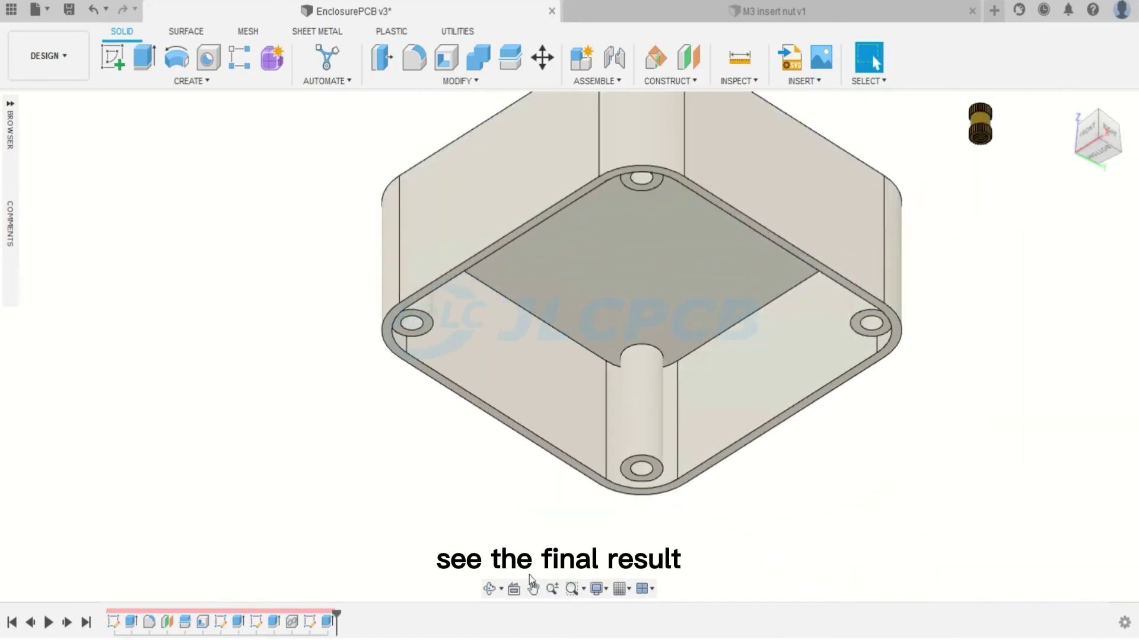
key(Escape)
click(490, 588)
drag(564, 463, 733, 205)
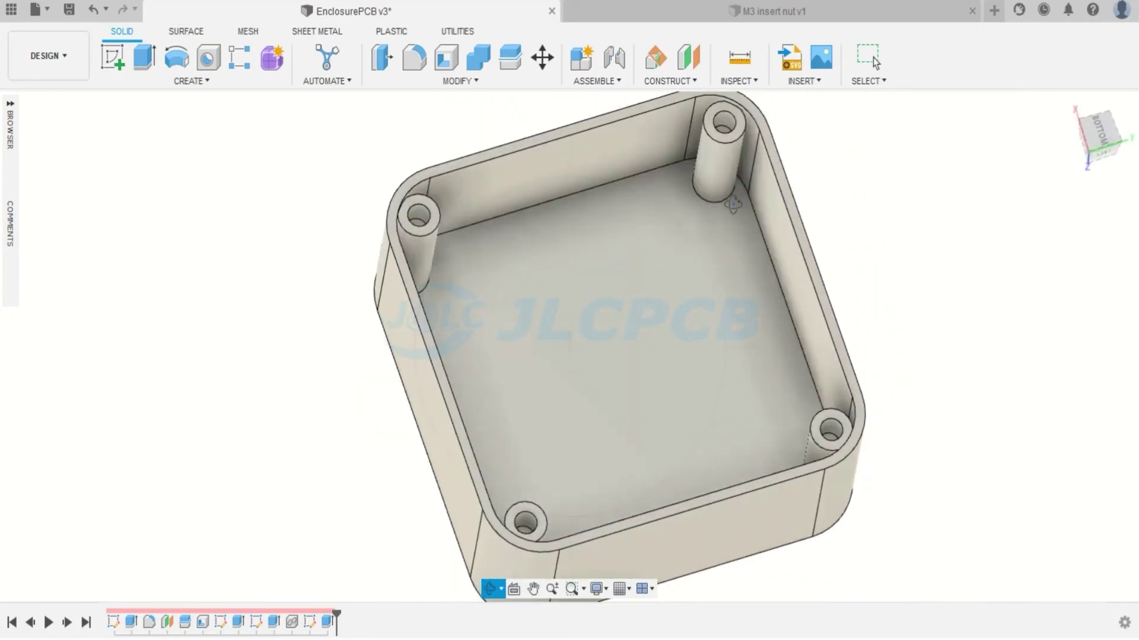
key(Escape)
click(1069, 105)
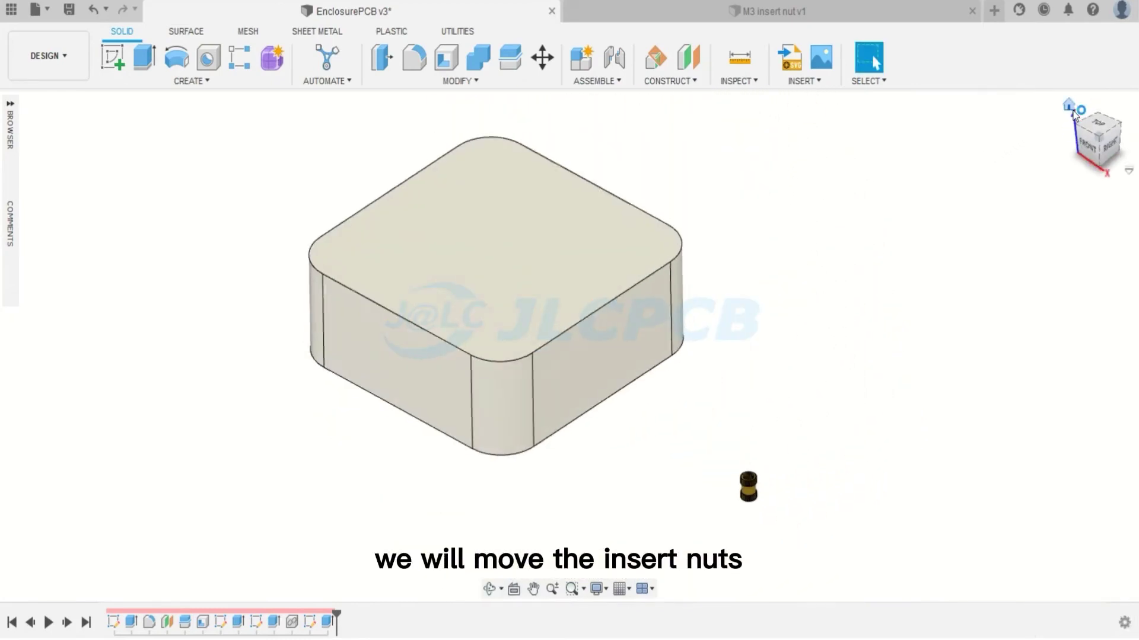
click(1093, 168)
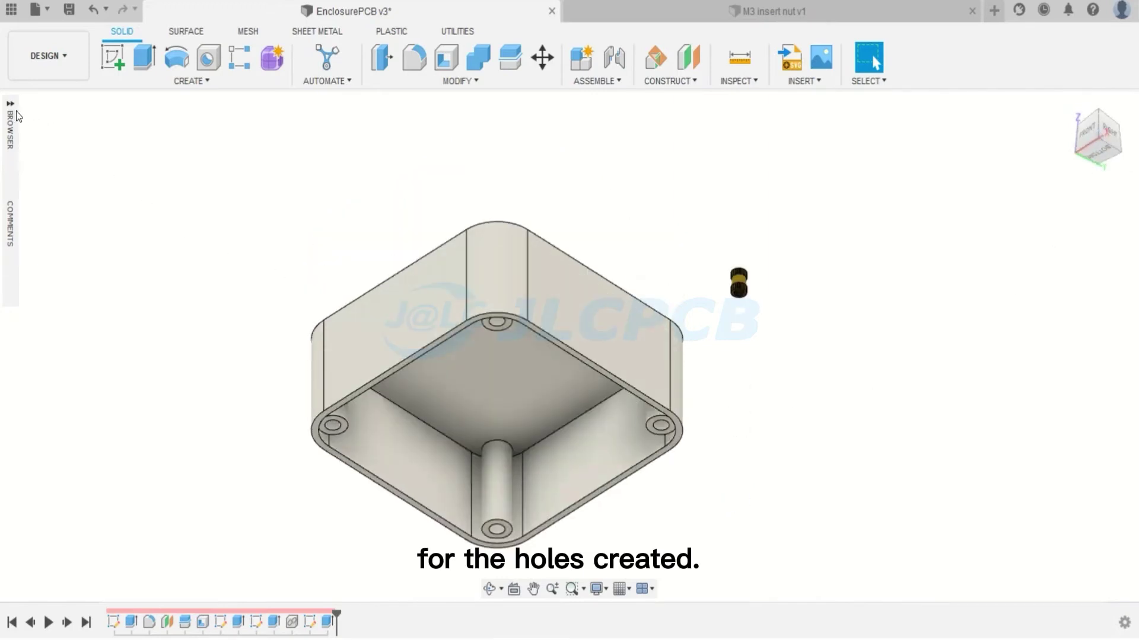
Move the M3 insert nut point-to-point, picking its end centre as the origin.
click(10, 104)
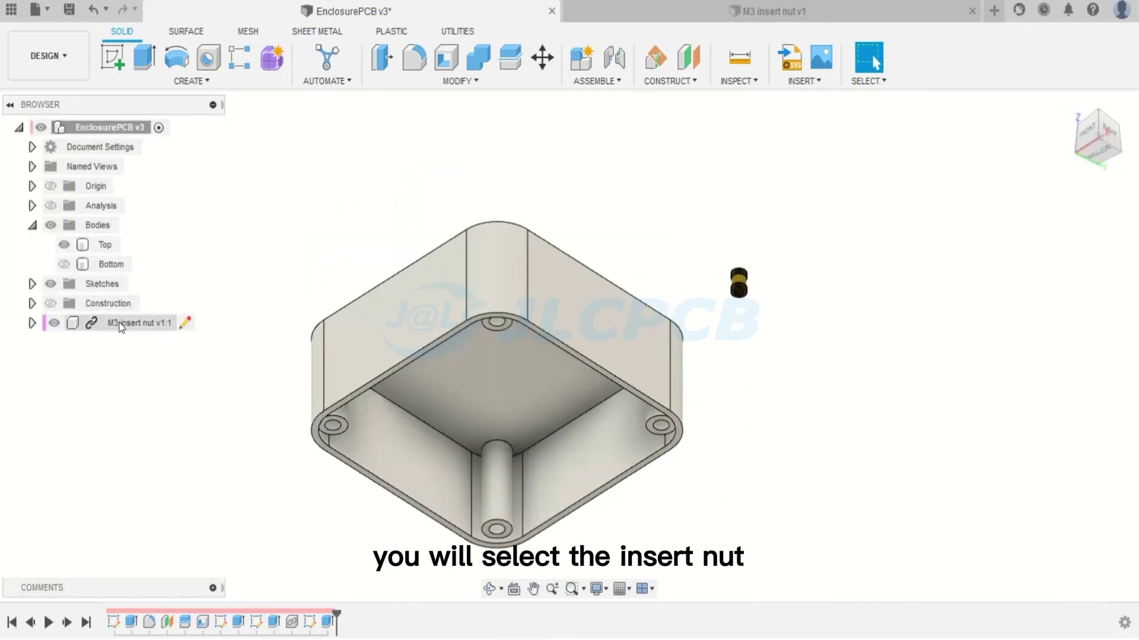
key(m)
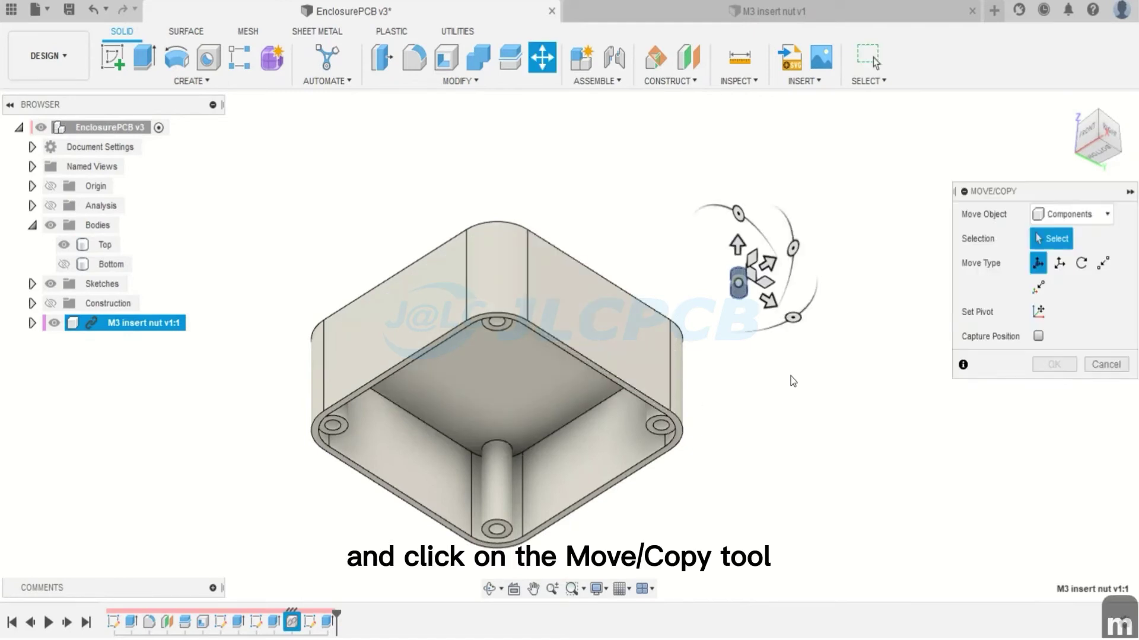
click(1096, 122)
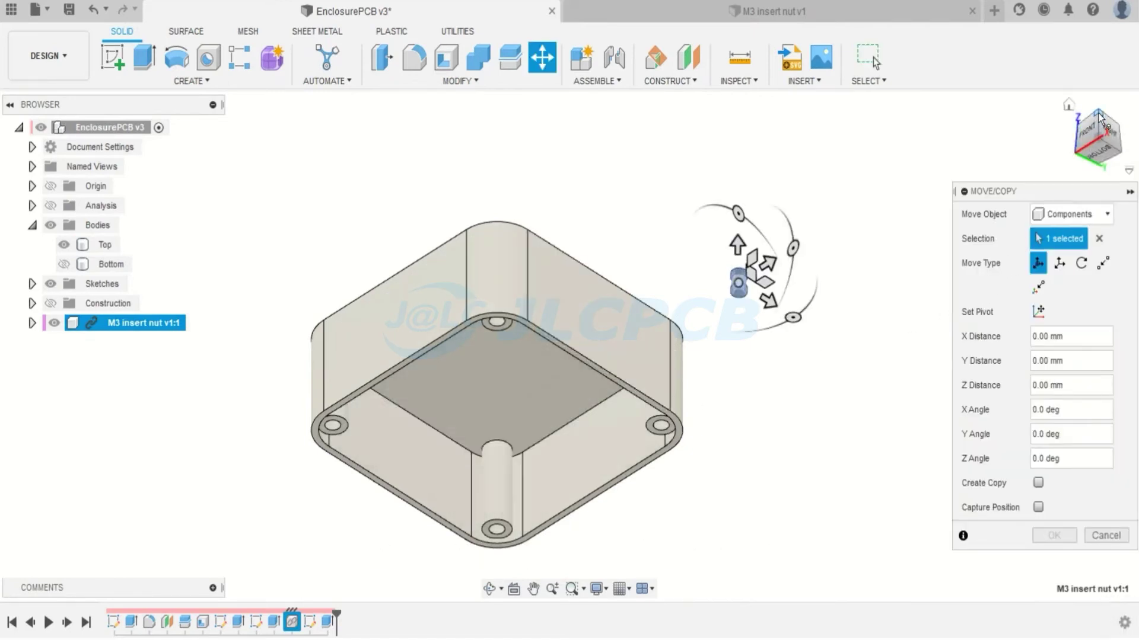
scroll(746, 539, up, 5)
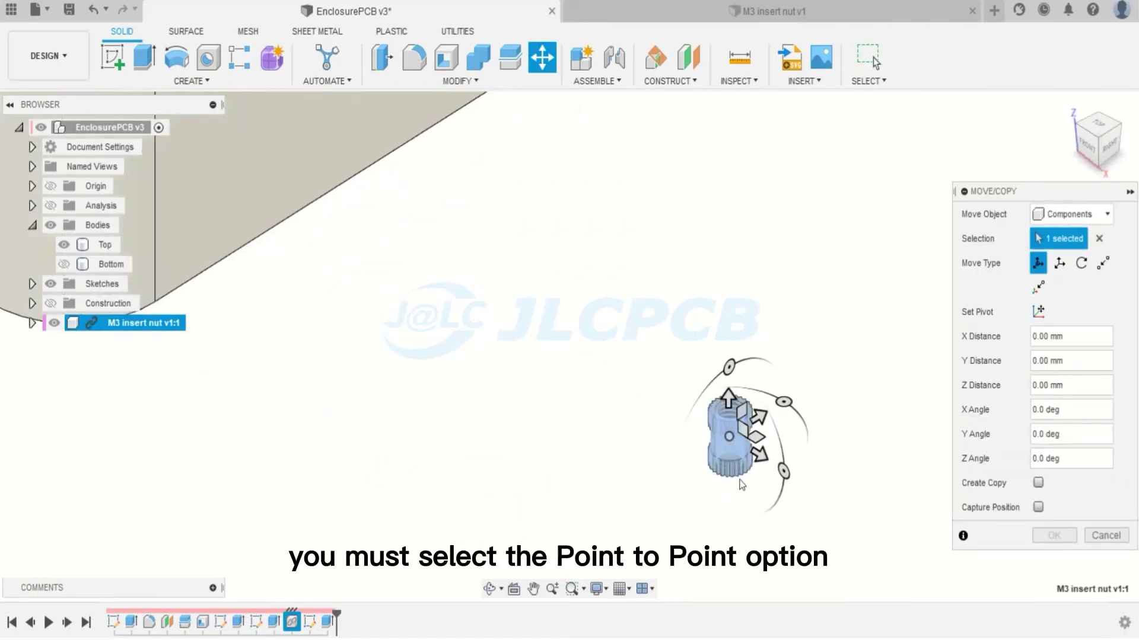
click(1103, 263)
scroll(771, 323, up, 5)
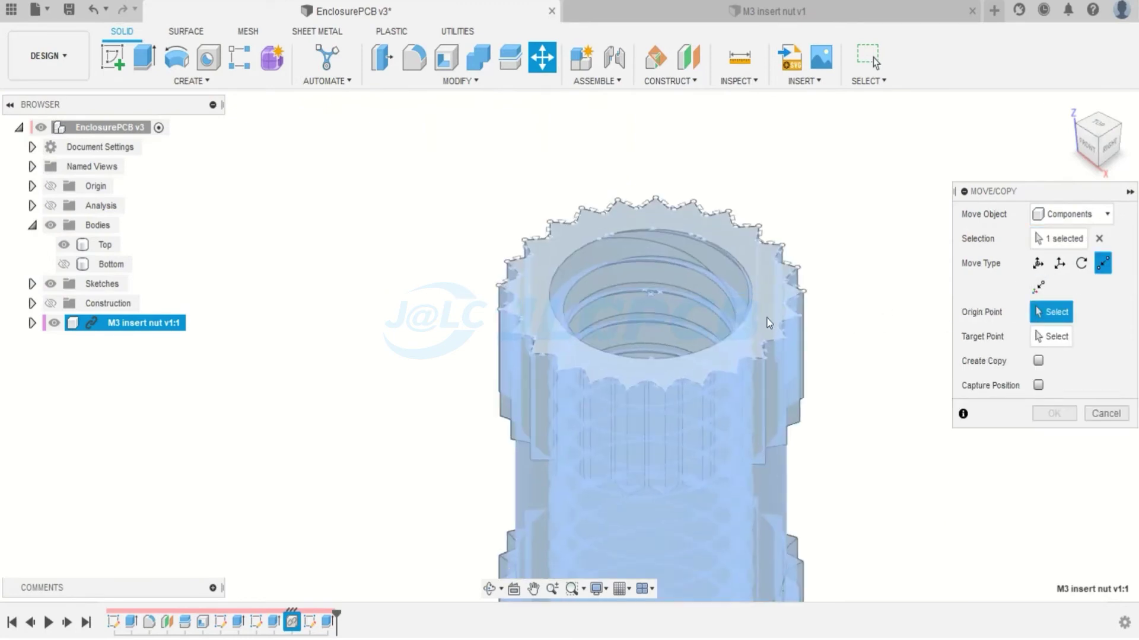
ctrl+click(653, 296)
Snap the nut to the corner hole centre and push it 6 mm into the boss.
scroll(717, 321, down, 5)
scroll(913, 252, down, 3)
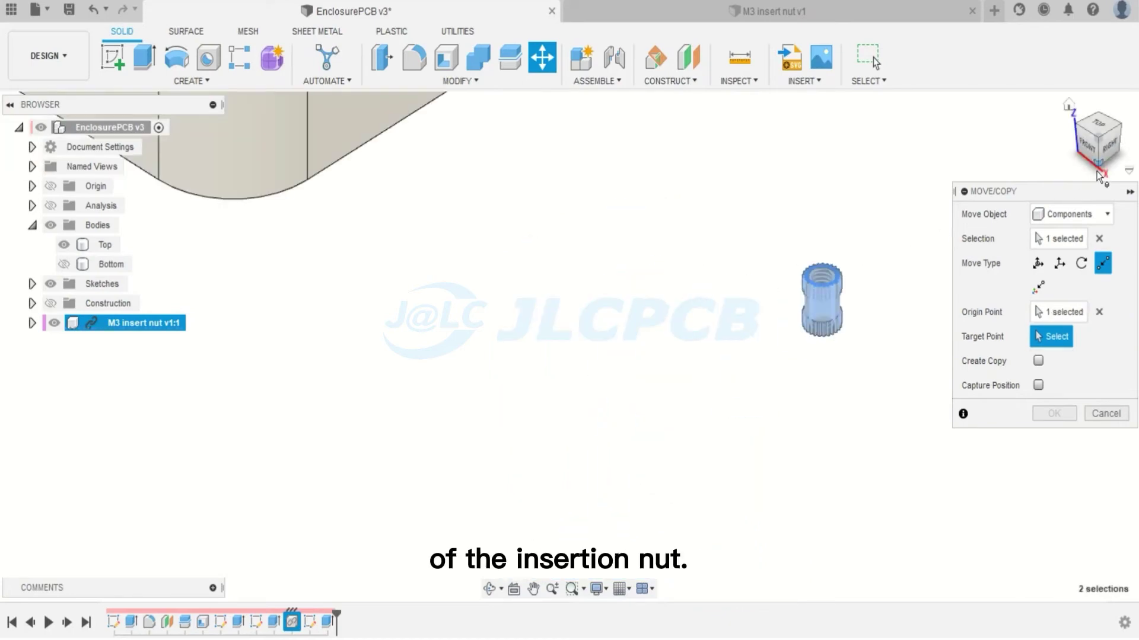
click(1099, 174)
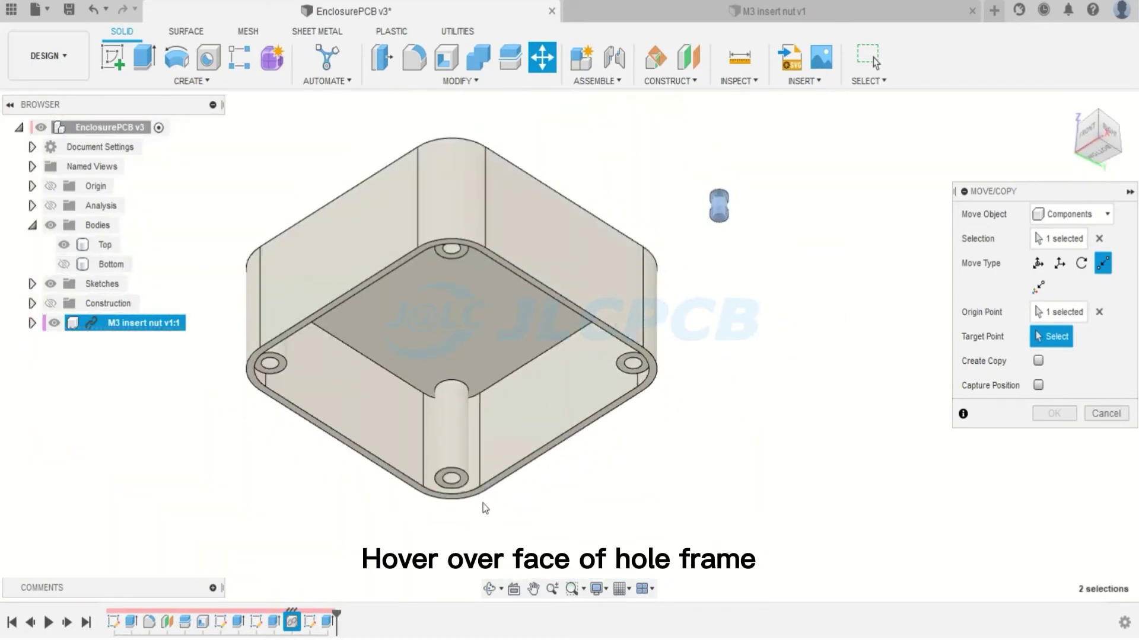
scroll(450, 480, up, 10)
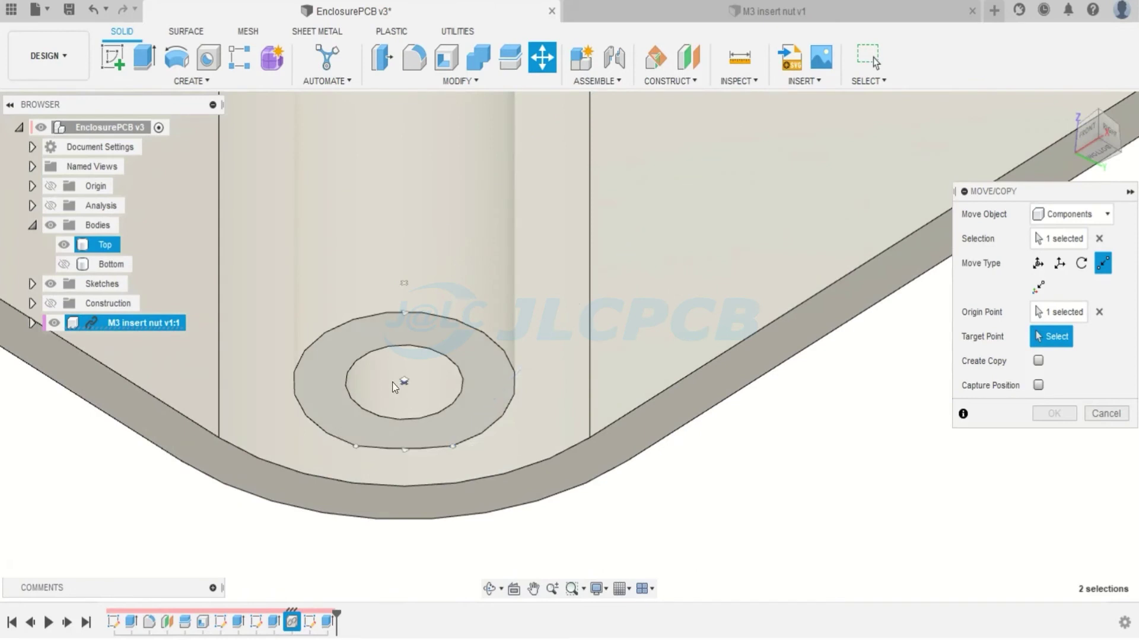
click(404, 382)
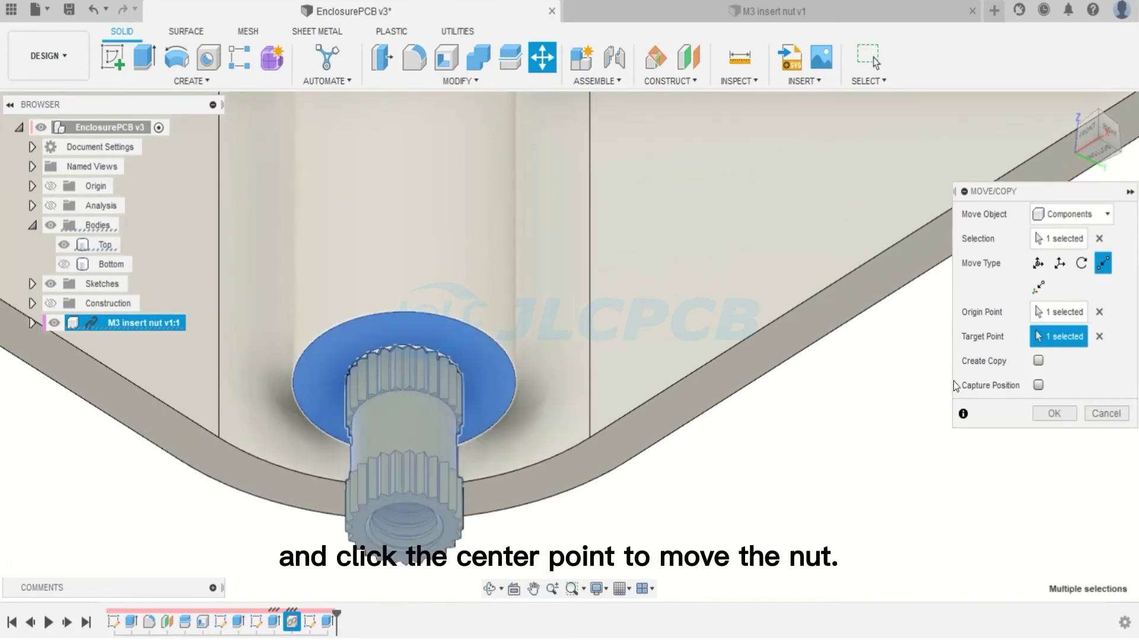
click(1038, 264)
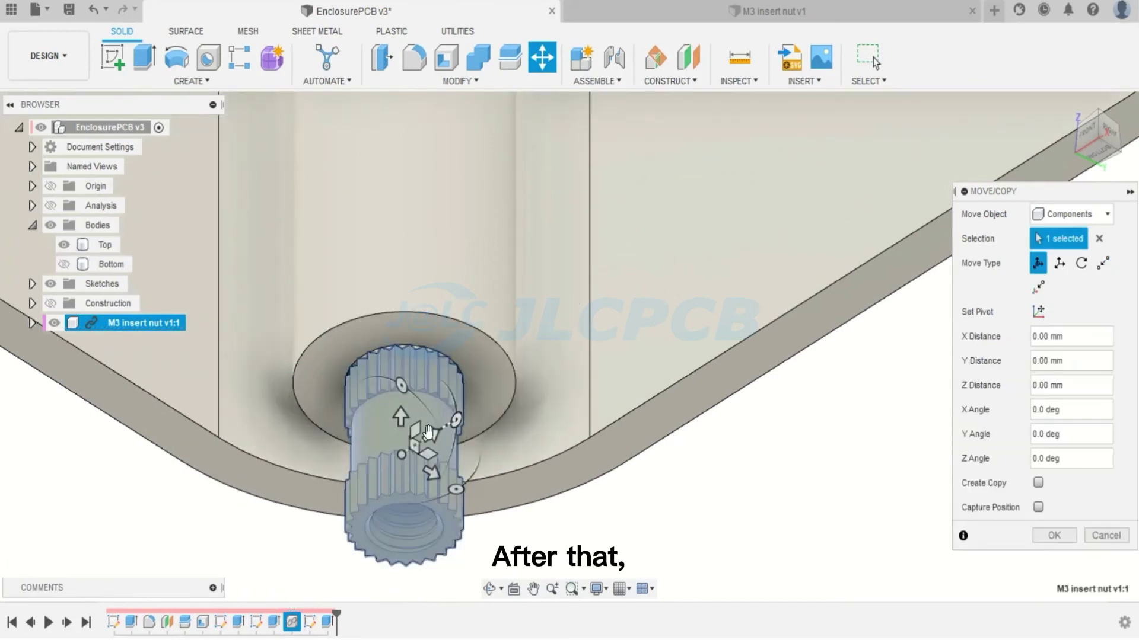
drag(401, 417, 406, 356)
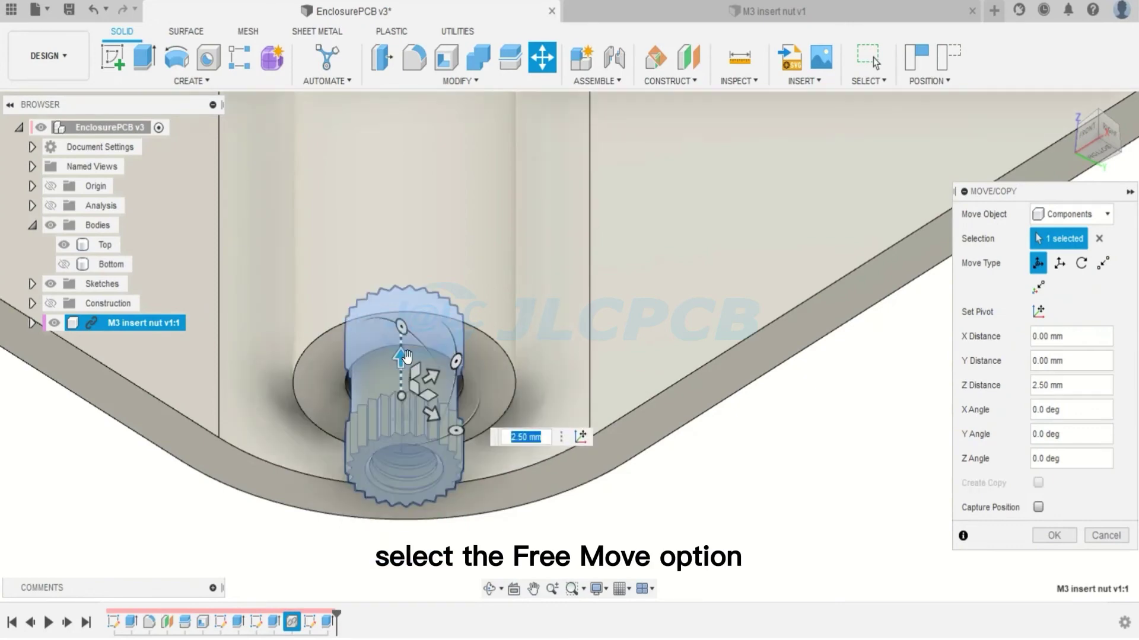
text(6)
key(Return)
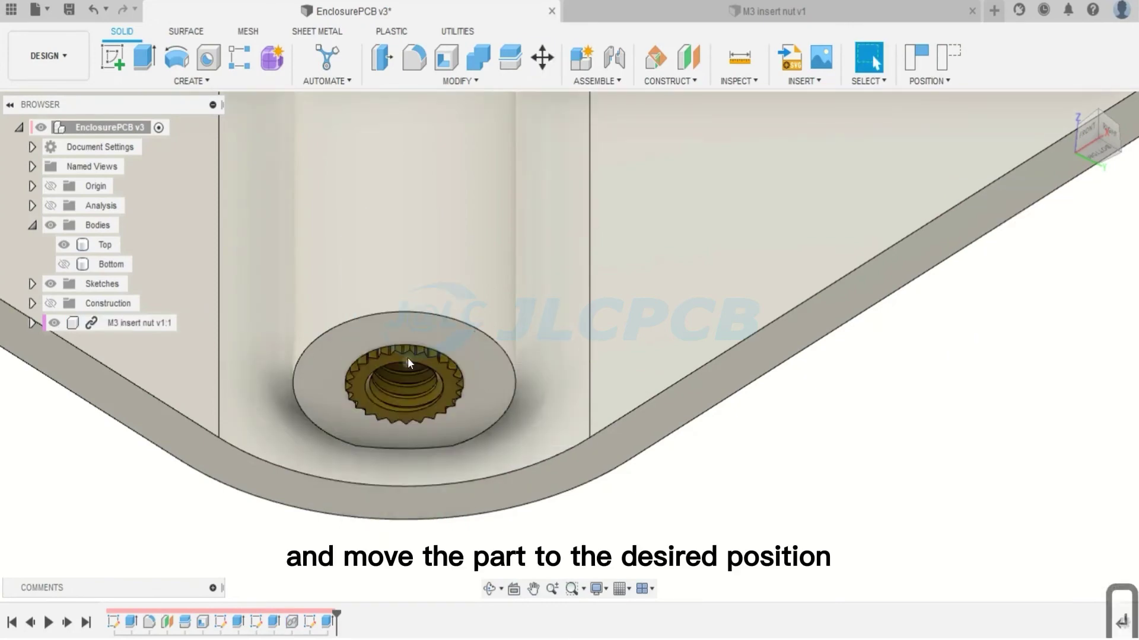
scroll(411, 359, up, 5)
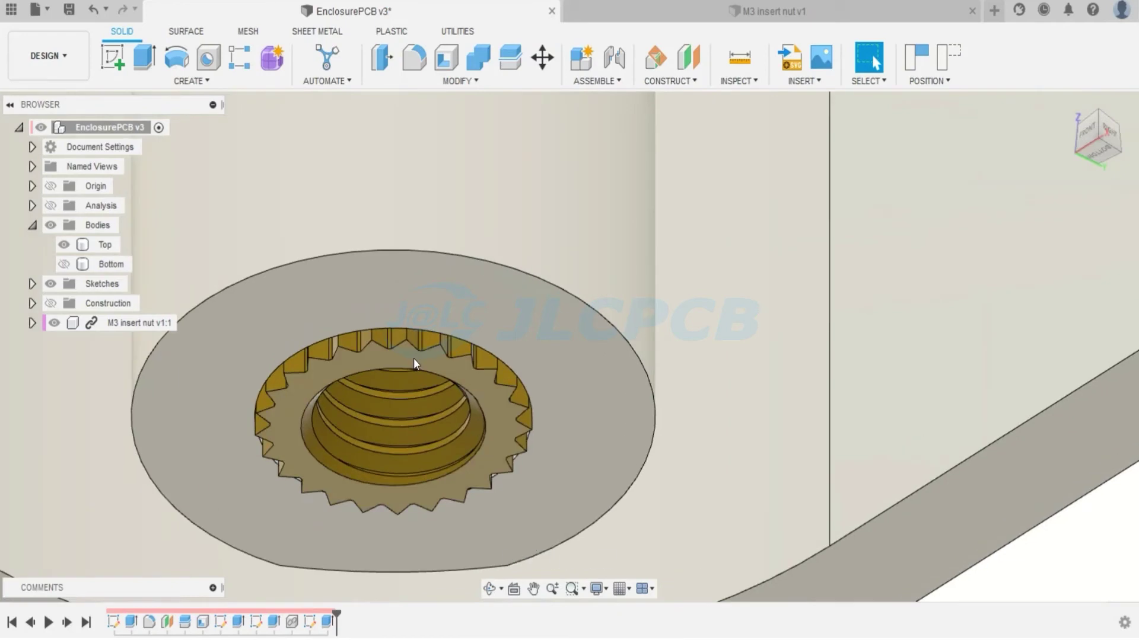
scroll(433, 362, up, 5)
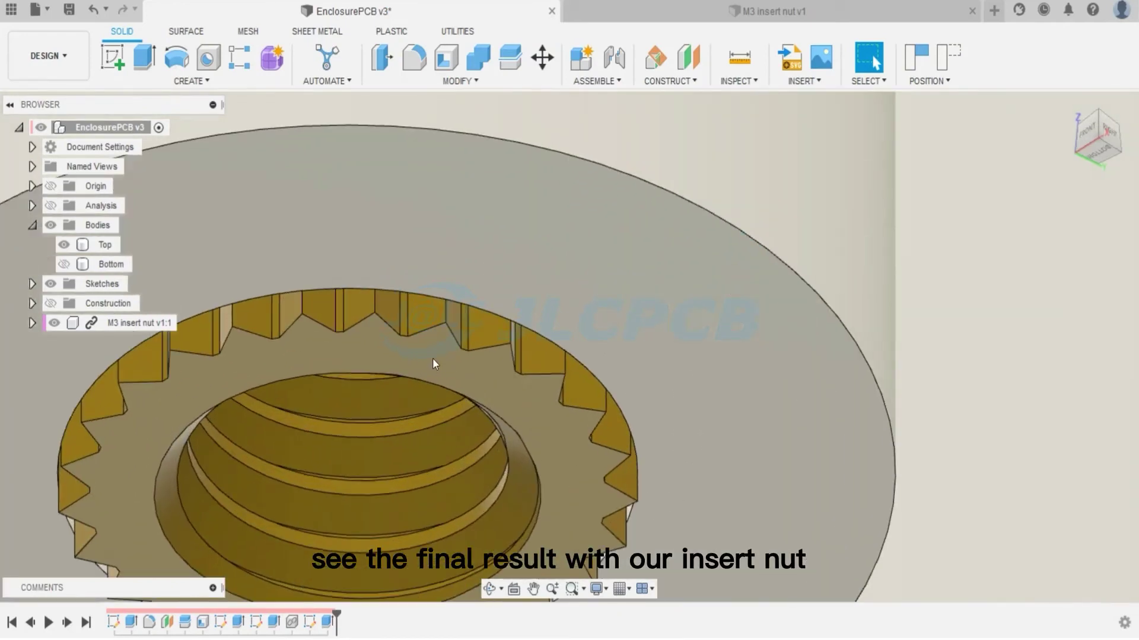
scroll(539, 329, down, 8)
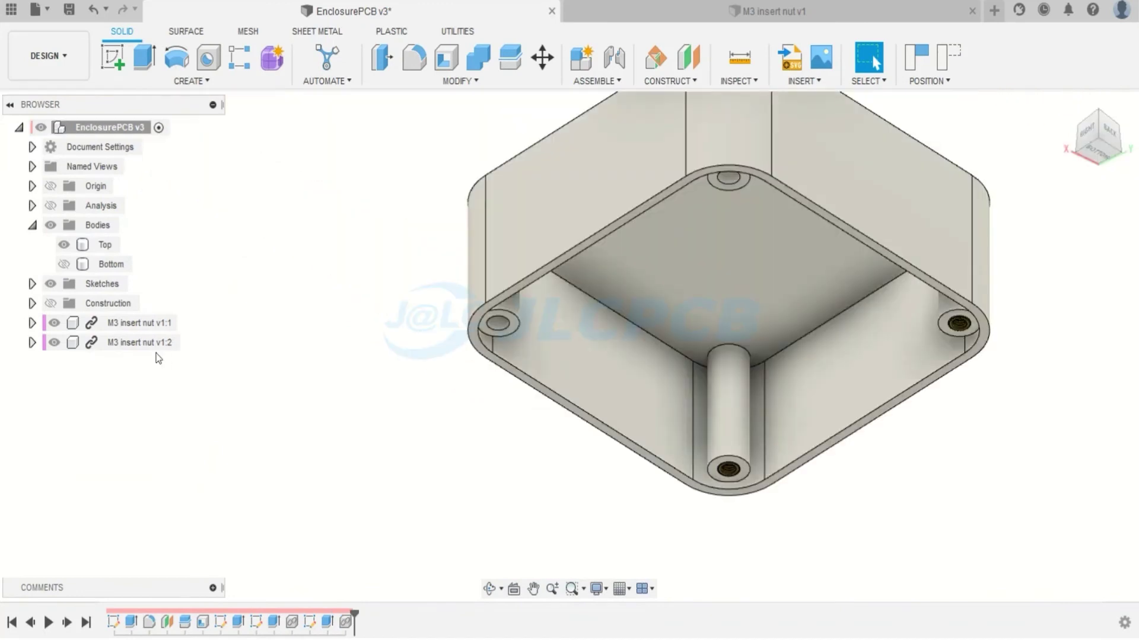
Drag the second nut out of its hole, then undo and cancel that move.
click(155, 344)
key(m)
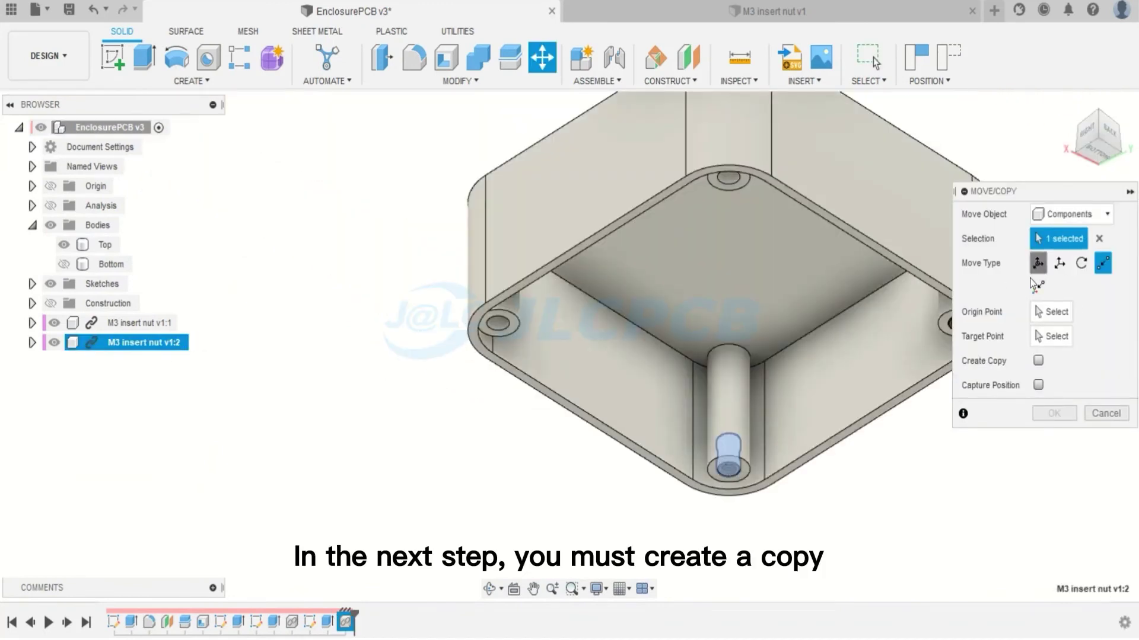
click(1037, 263)
drag(726, 455, 415, 252)
key(Return)
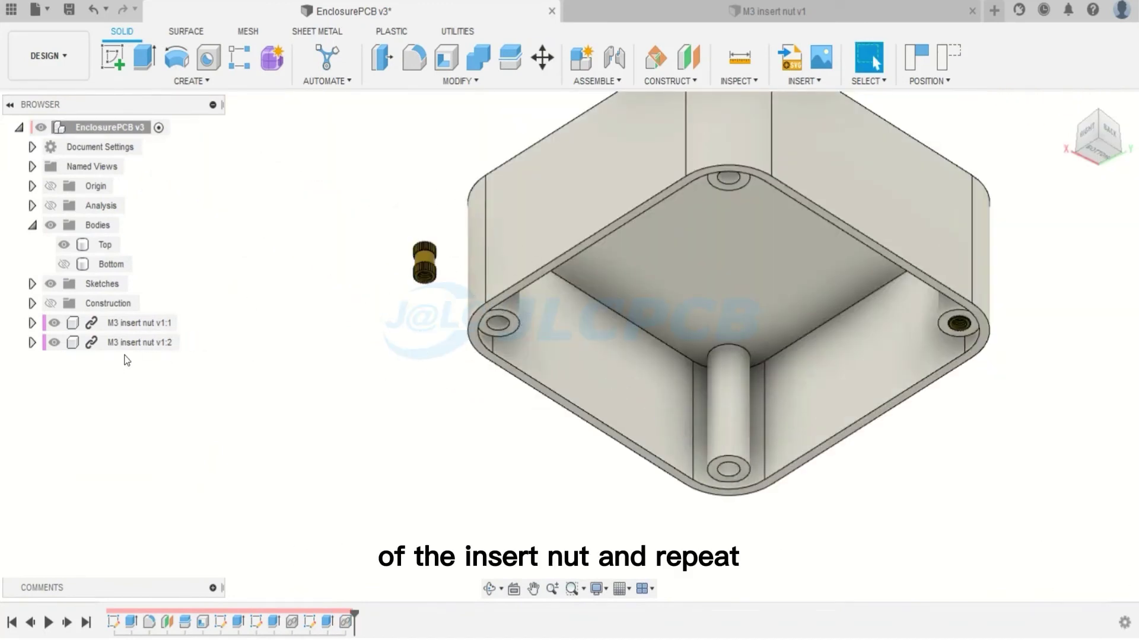
key(ctrl+z)
key(m)
drag(419, 415, 459, 356)
key(Escape)
key(Escape)
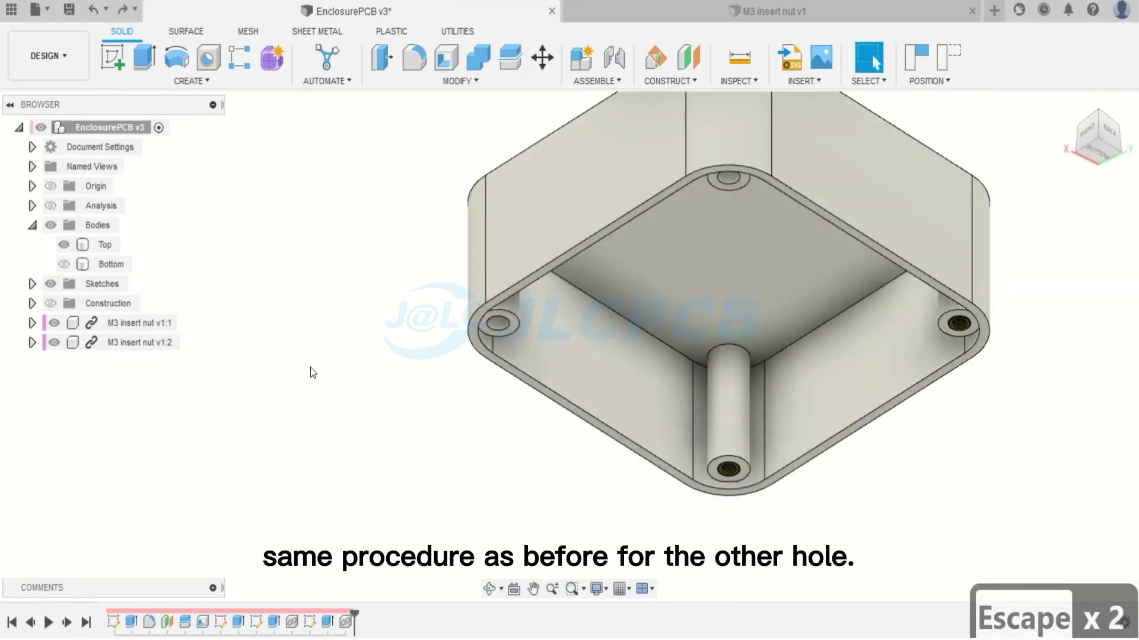
Create a copy of the second insert nut, dragged off to the upper left.
click(142, 342)
key(m)
click(1038, 482)
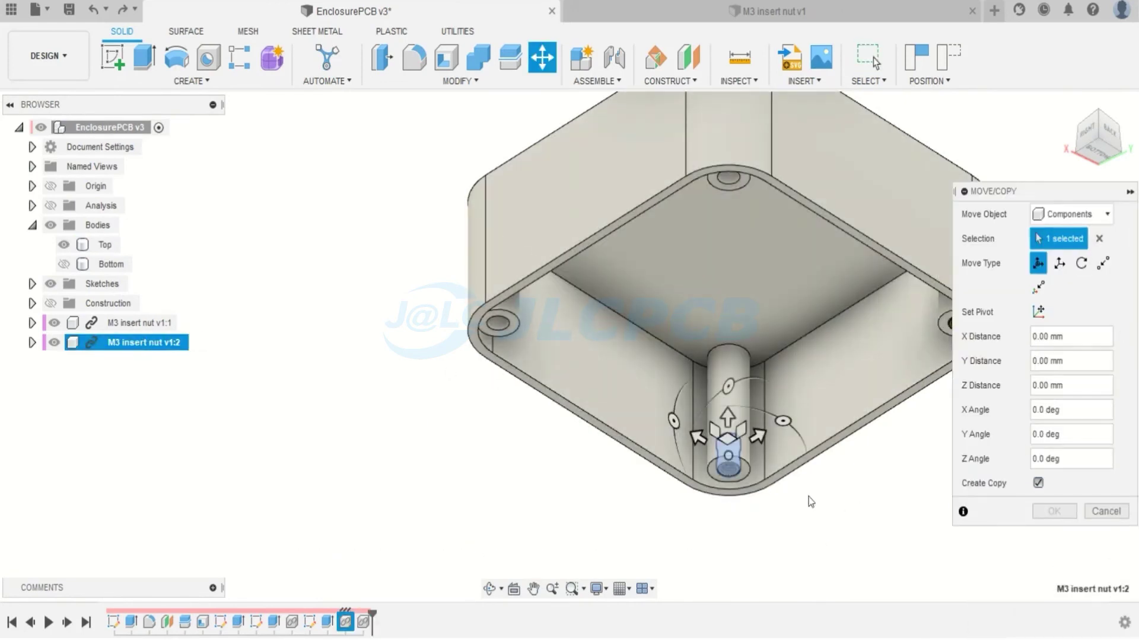
drag(728, 466, 419, 255)
key(Return)
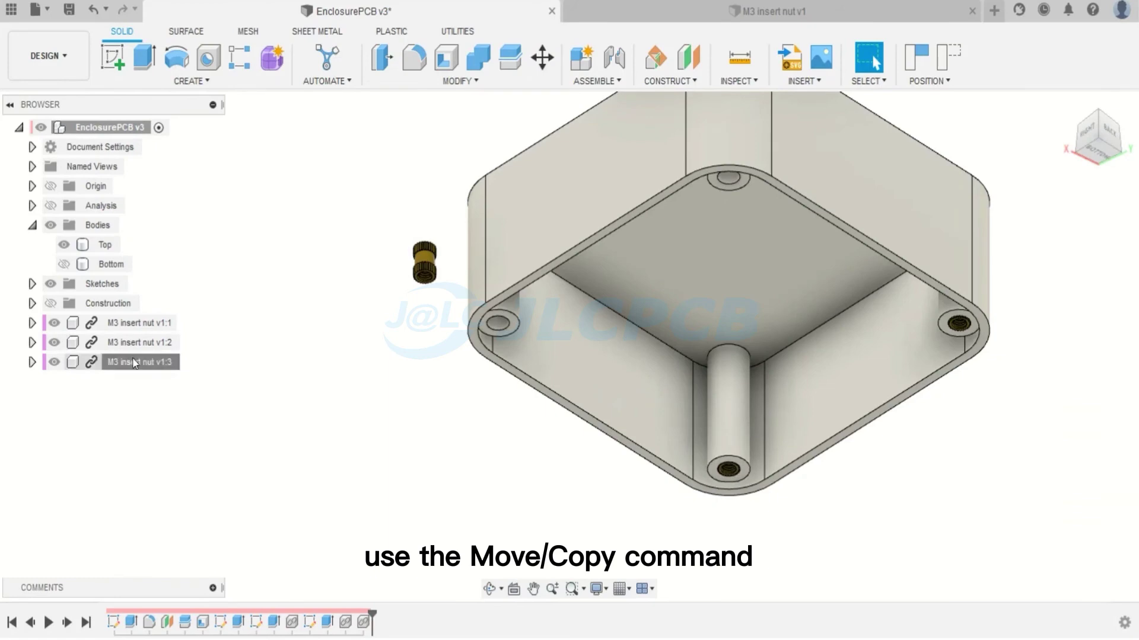
Snap the third nut point-to-point into the centre of a corner boss hole.
click(133, 363)
key(m)
scroll(415, 263, up, 10)
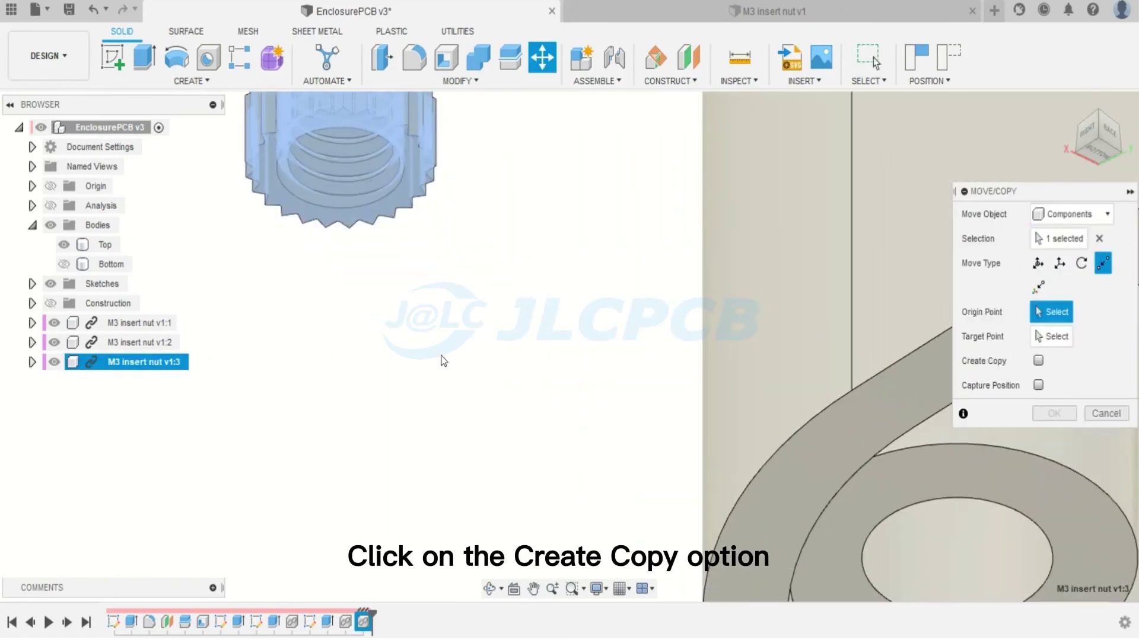
scroll(321, 152, up, 4)
click(365, 194)
scroll(379, 261, down, 10)
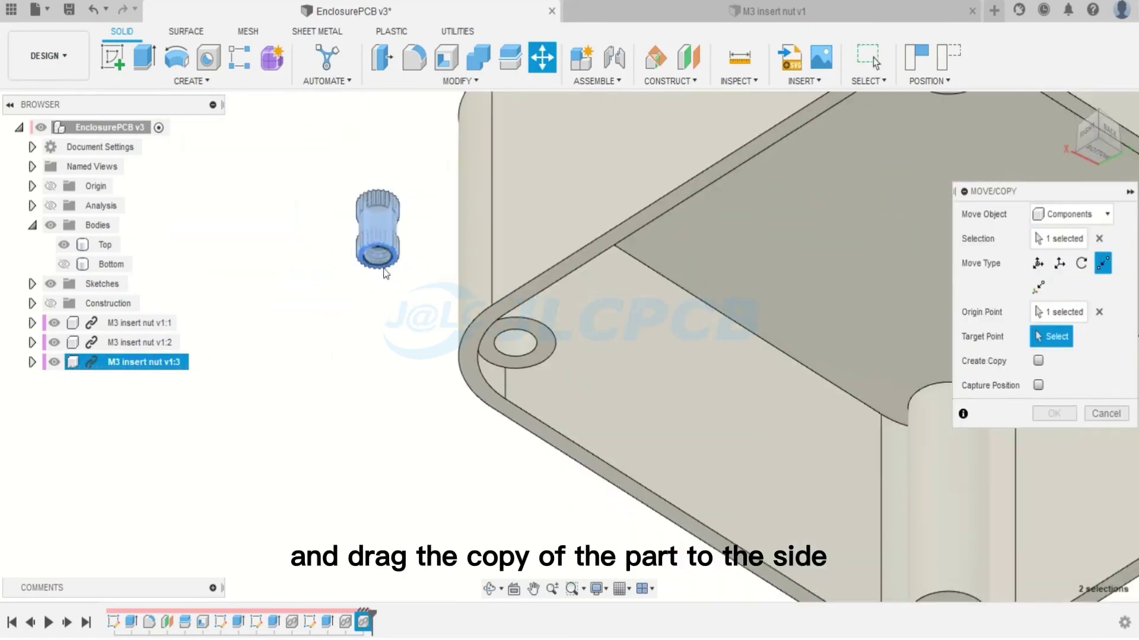
scroll(515, 343, up, 6)
click(515, 343)
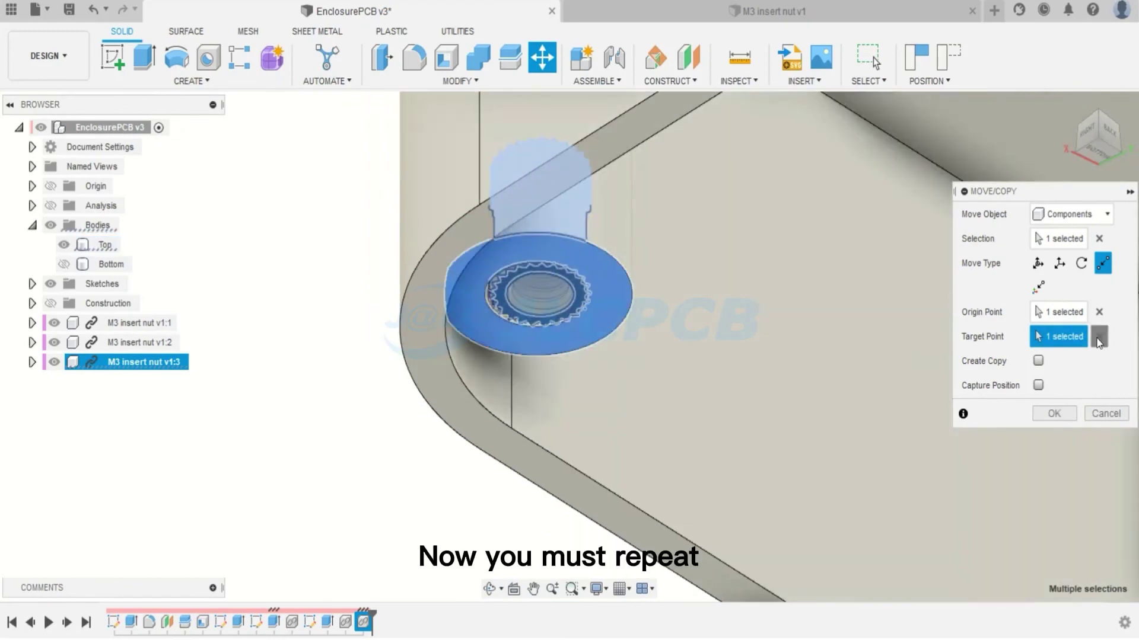
click(1098, 336)
scroll(568, 325, up, 3)
click(501, 263)
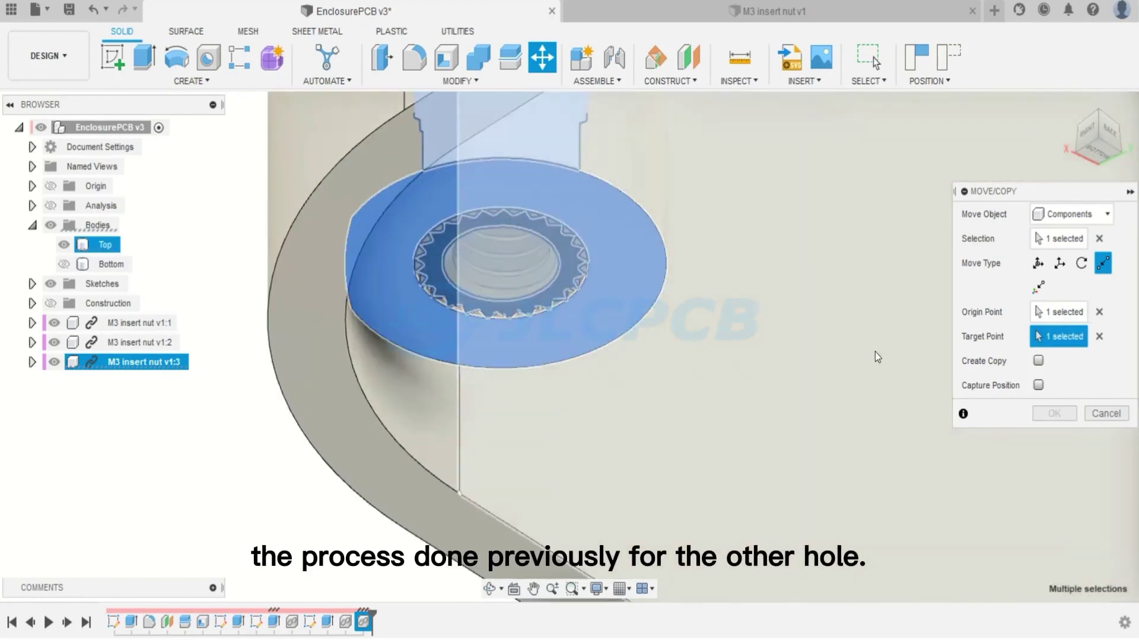
key(Return)
scroll(771, 374, down, 8)
Seat the fourth nut point-to-point in the remaining corner hole.
key(m)
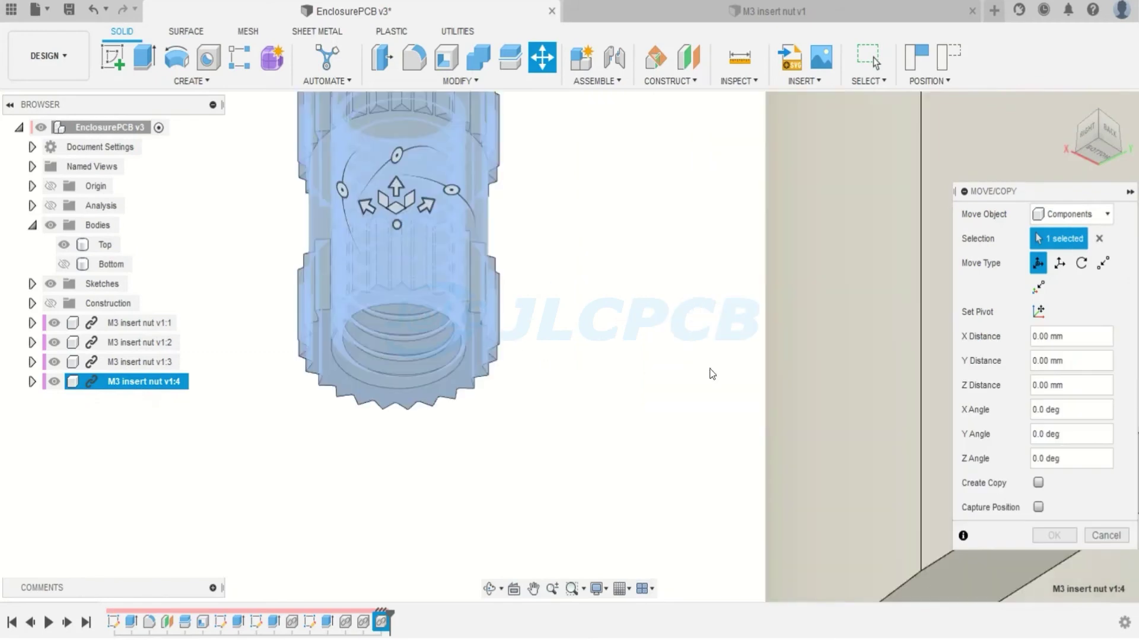
click(1102, 263)
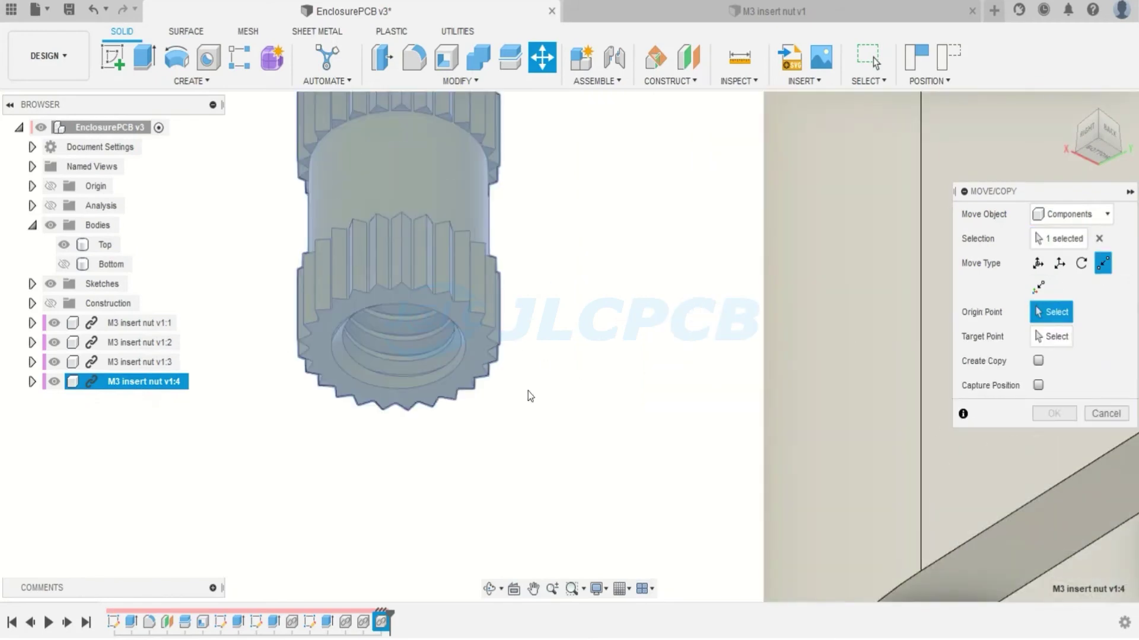
click(401, 347)
scroll(401, 349, down, 6)
scroll(602, 285, up, 6)
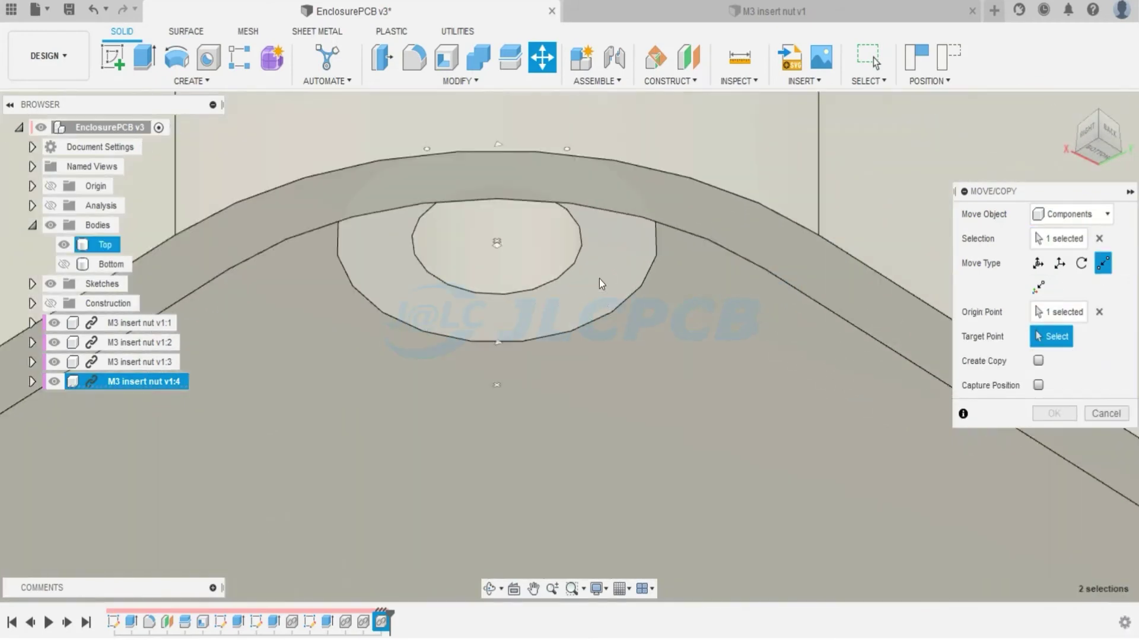
scroll(599, 279, up, 3)
click(333, 194)
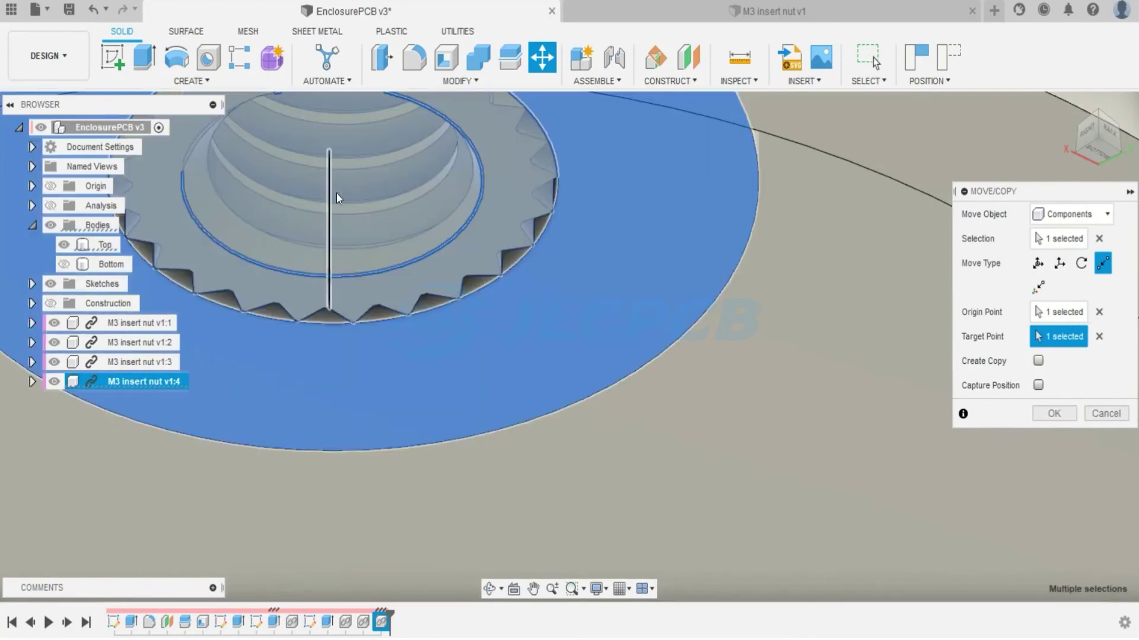
scroll(387, 367, down, 5)
Confirm the fourth nut's placement, then start a fillet on the first two bosses' wall edges.
click(1054, 413)
key(F6)
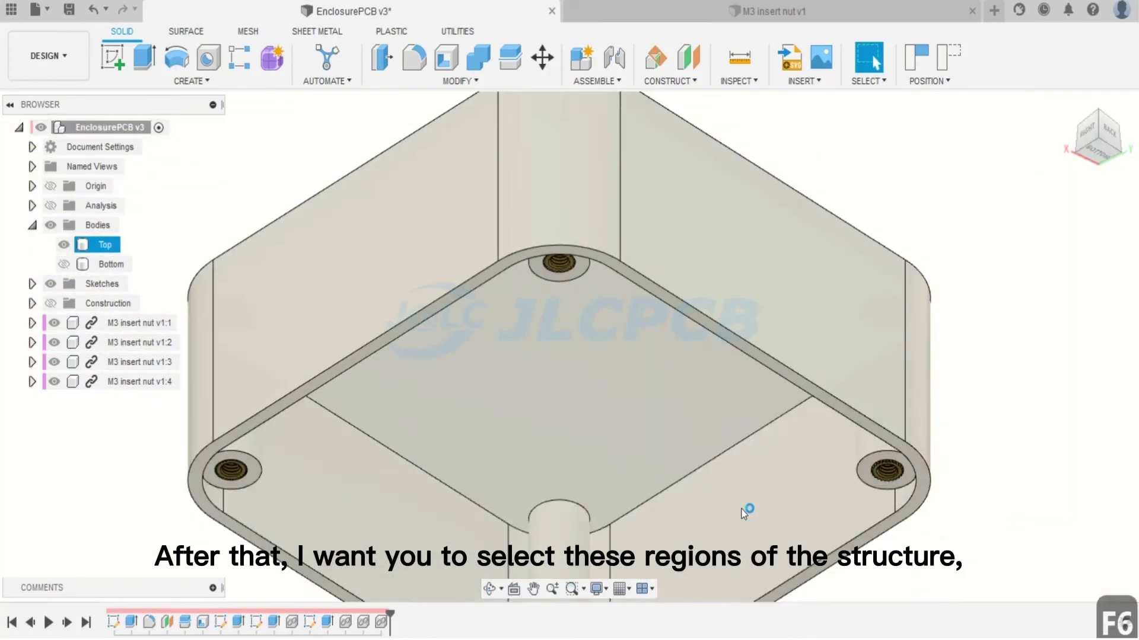
key(f)
scroll(580, 447, up, 6)
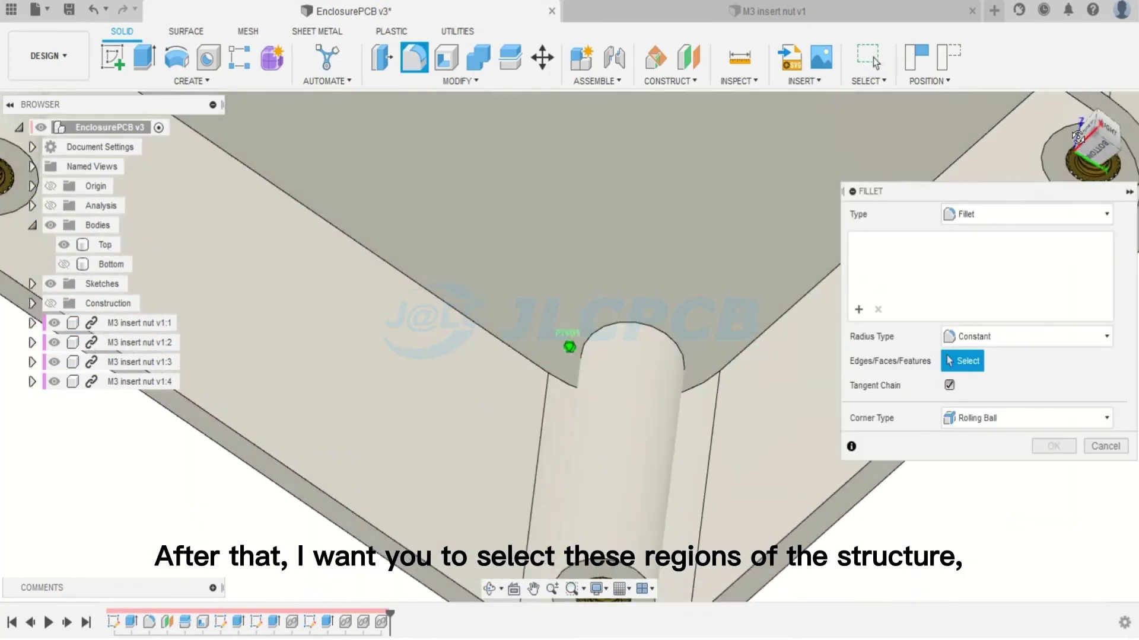
scroll(670, 424, down, 5)
click(665, 423)
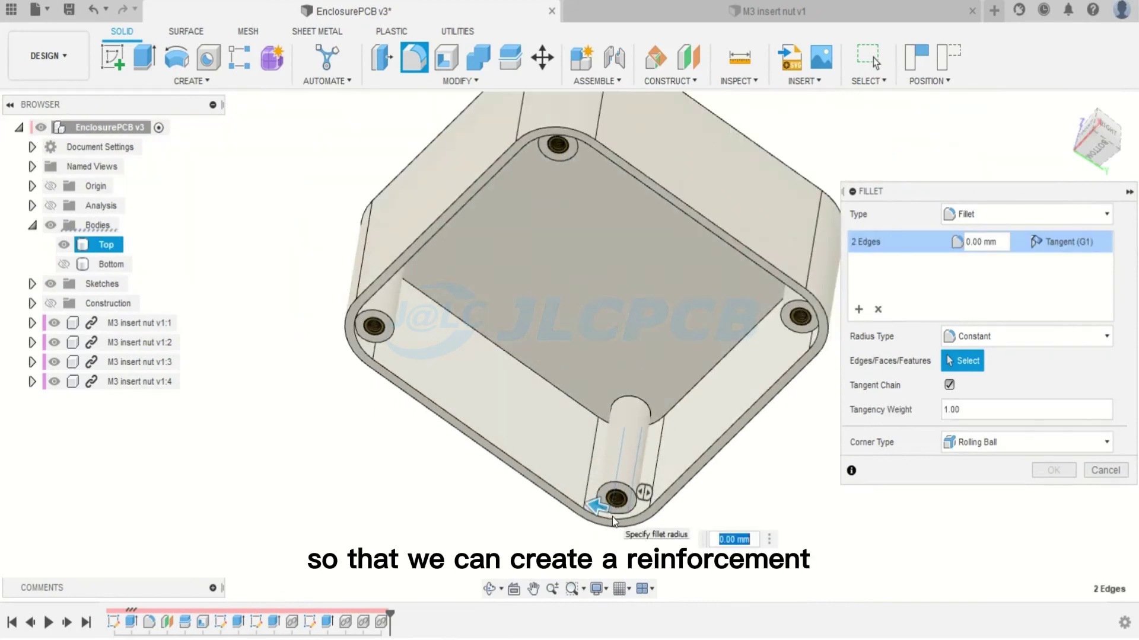
shift+middle_drag(612, 517, 819, 279)
scroll(560, 520, up, 5)
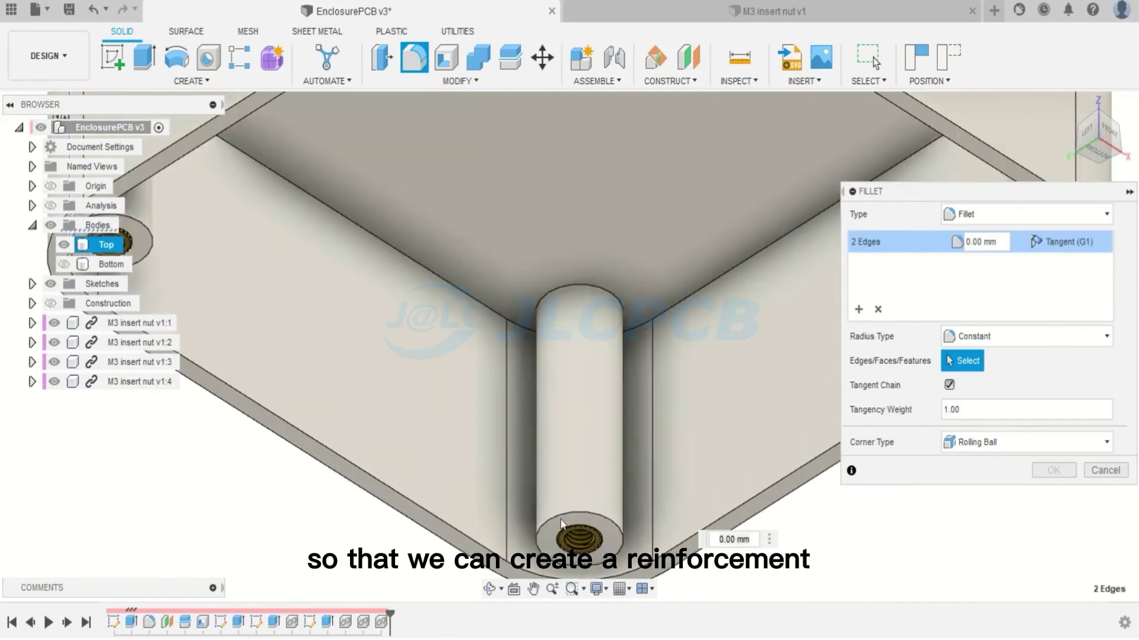
click(557, 557)
Add the remaining boss-to-wall edges and apply a 1.65 mm fillet radius.
scroll(486, 500, down, 5)
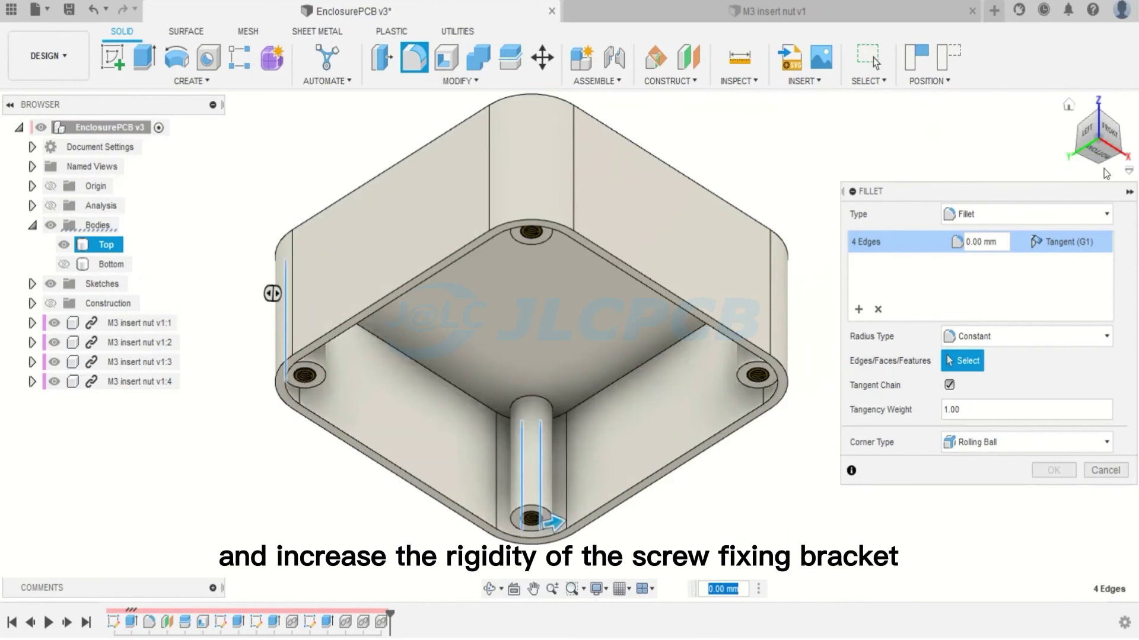
shift+middle_drag(1106, 173, 653, 462)
scroll(632, 503, up, 6)
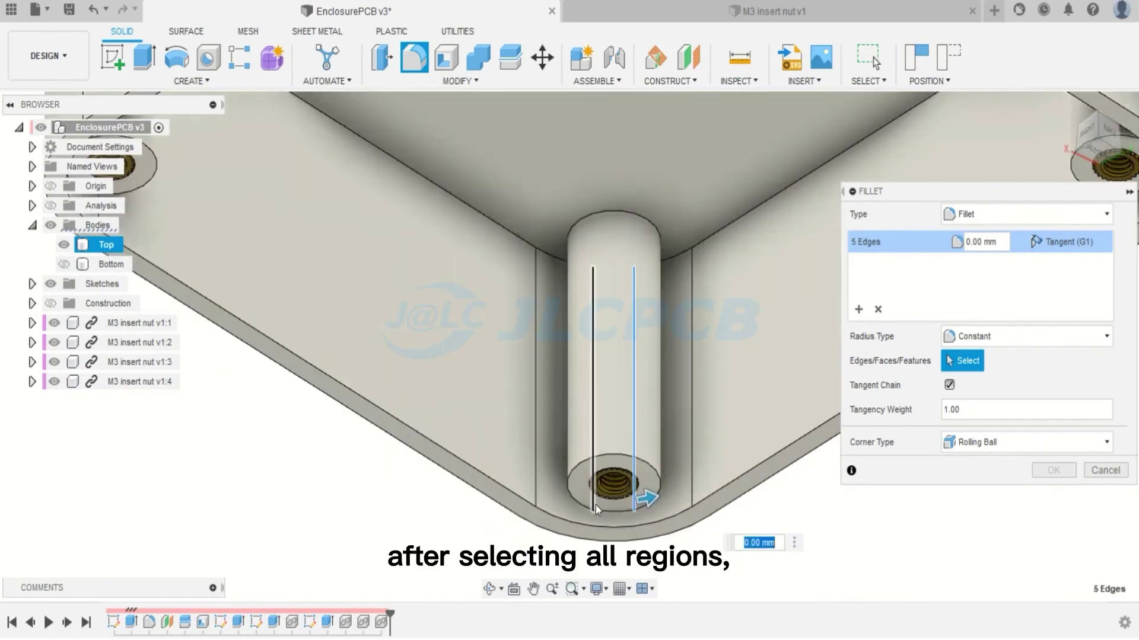
scroll(595, 505, down, 5)
click(460, 513)
scroll(475, 510, up, 5)
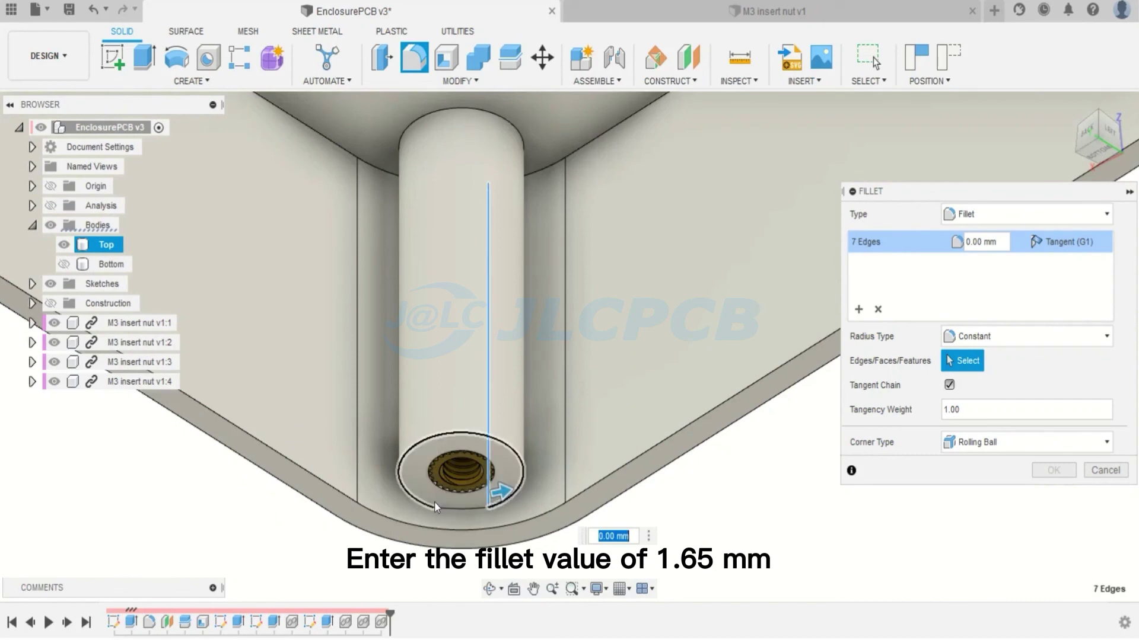
click(438, 501)
scroll(469, 495, down, 1)
scroll(474, 486, down, 2)
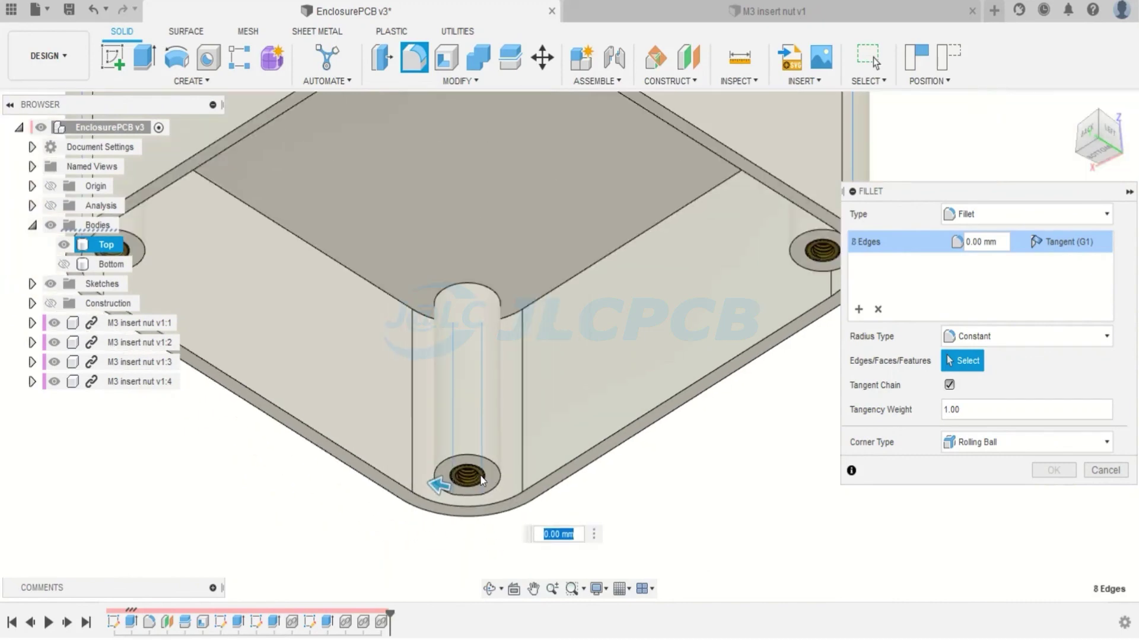
text(1,65)
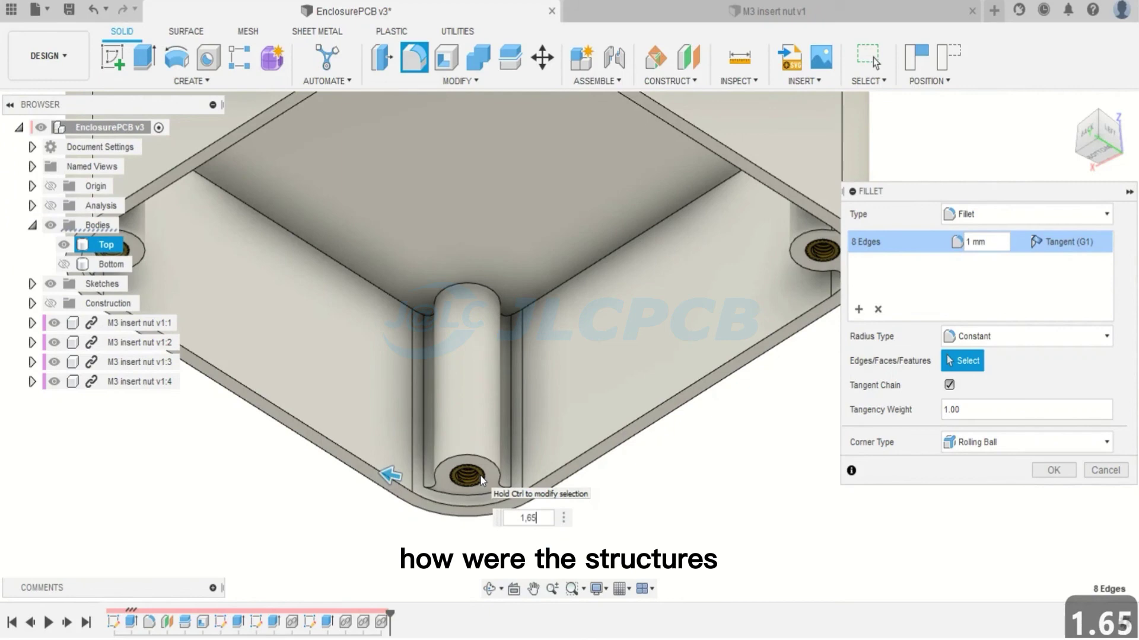
key(Return)
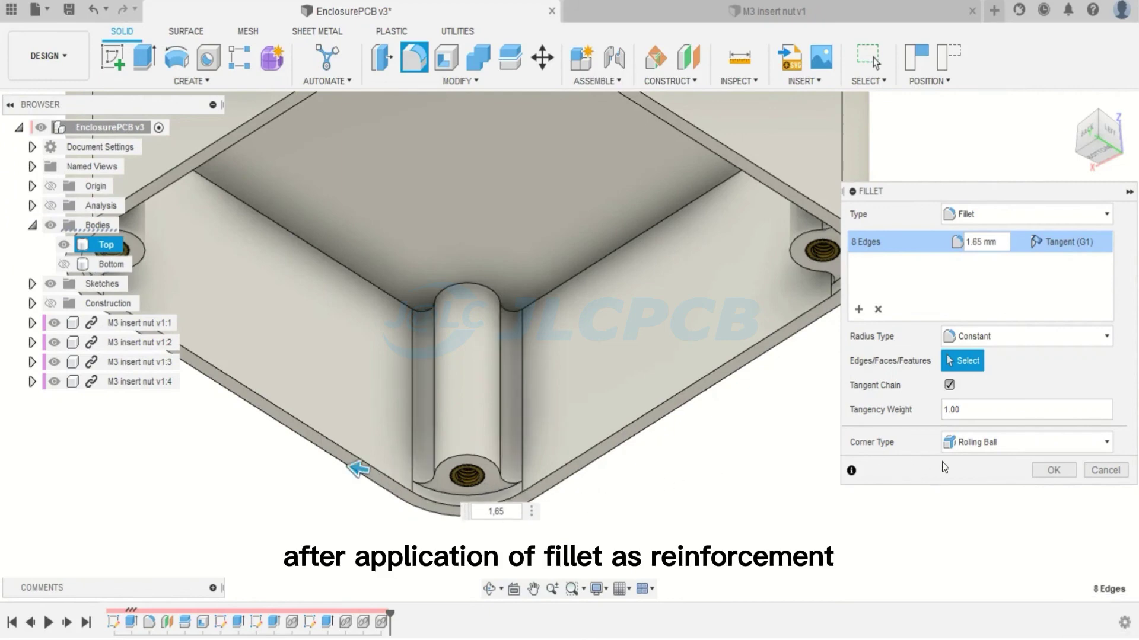
click(1053, 471)
scroll(722, 424, down, 5)
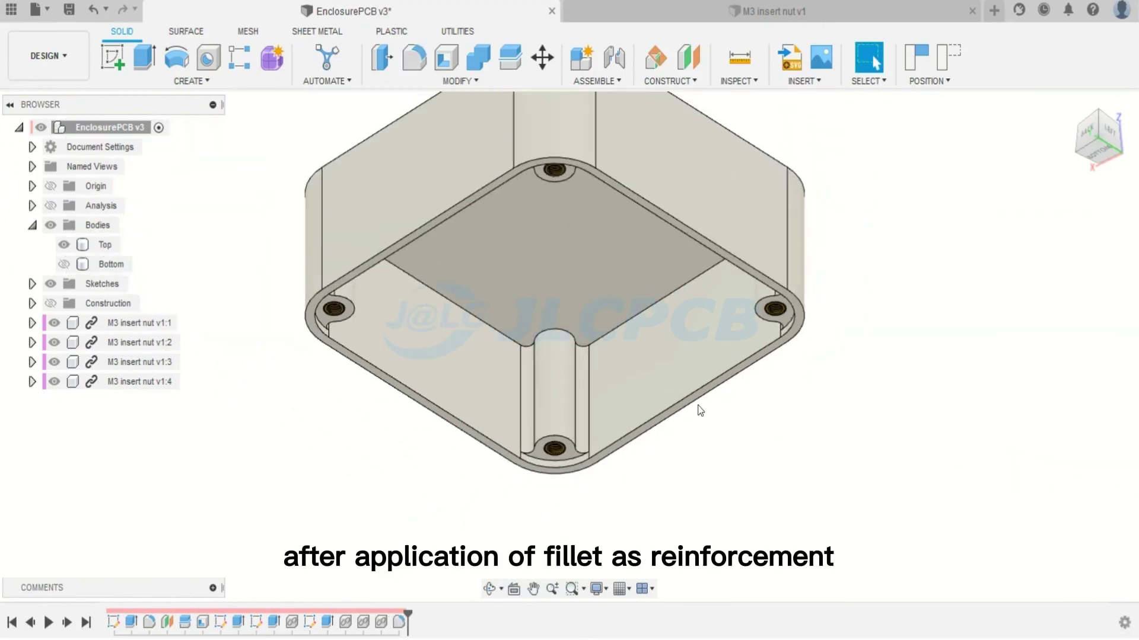
key(F6)
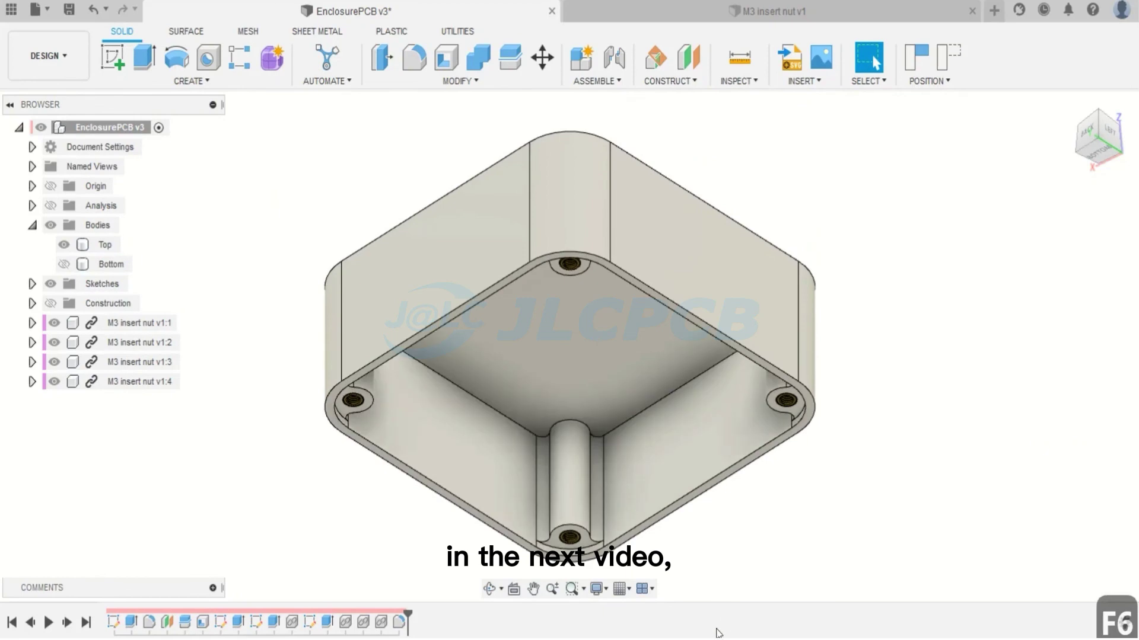
mouse_move(583, 383)
mouse_down()
mouse_move(593, 233)
mouse_move(508, 237)
mouse_move(519, 285)
mouse_move(588, 412)
mouse_move(643, 373)
mouse_move(509, 333)
mouse_move(516, 247)
mouse_move(635, 186)
mouse_move(577, 314)
mouse_move(602, 588)
mouse_move(499, 246)
mouse_move(551, 196)
mouse_move(516, 323)
mouse_move(569, 412)
mouse_move(563, 320)
mouse_move(516, 381)
mouse_move(505, 338)
mouse_move(518, 381)
mouse_move(592, 386)
mouse_up()
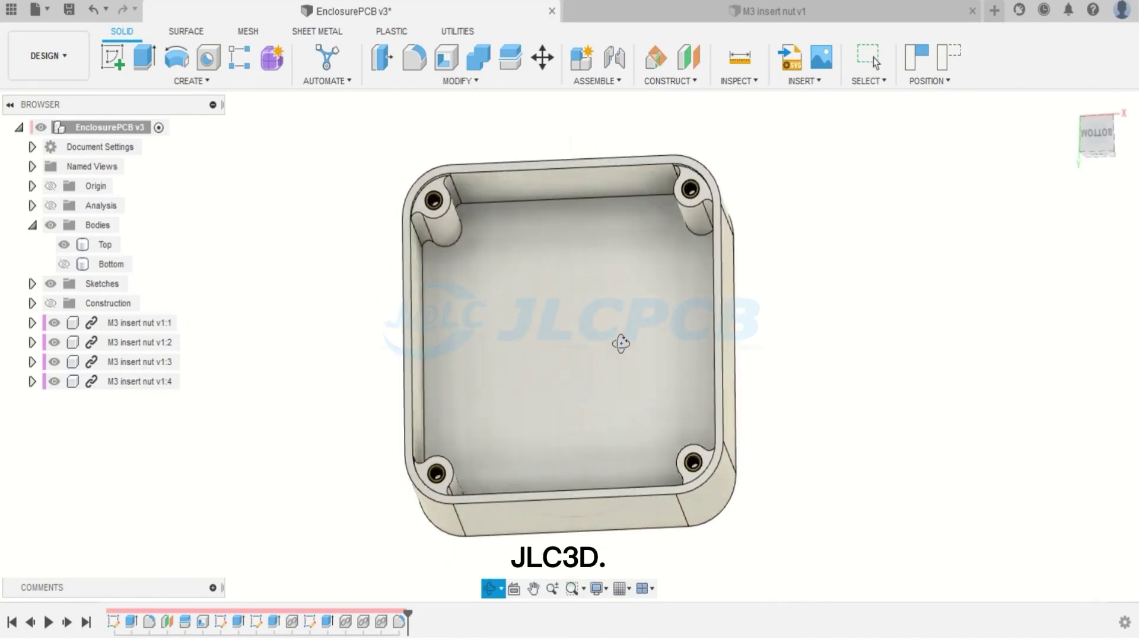
click(1067, 102)
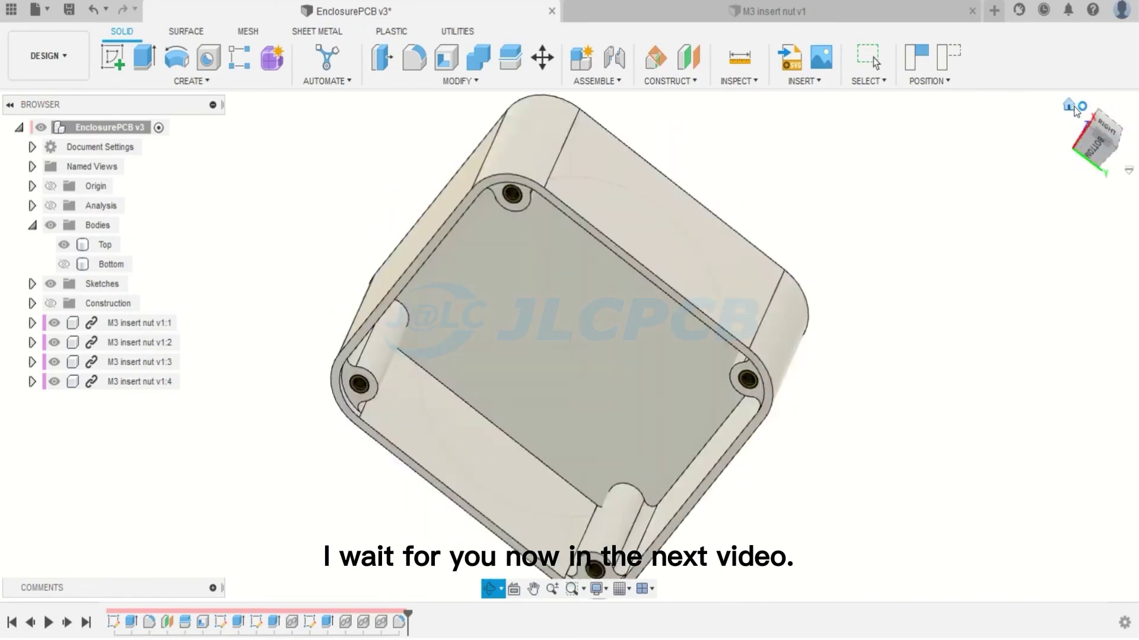